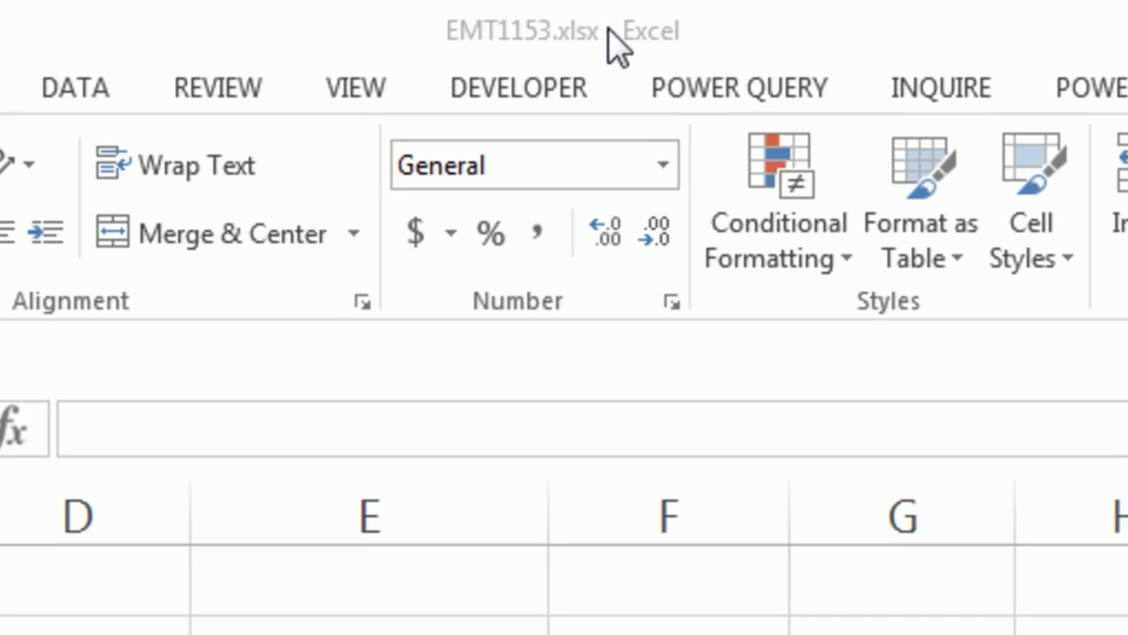
Examine the Names and Dates columns on sheet 1153, comparing the highlighted duplicate rows 7 and 10 and locating the Count Unique cell
click(584, 20)
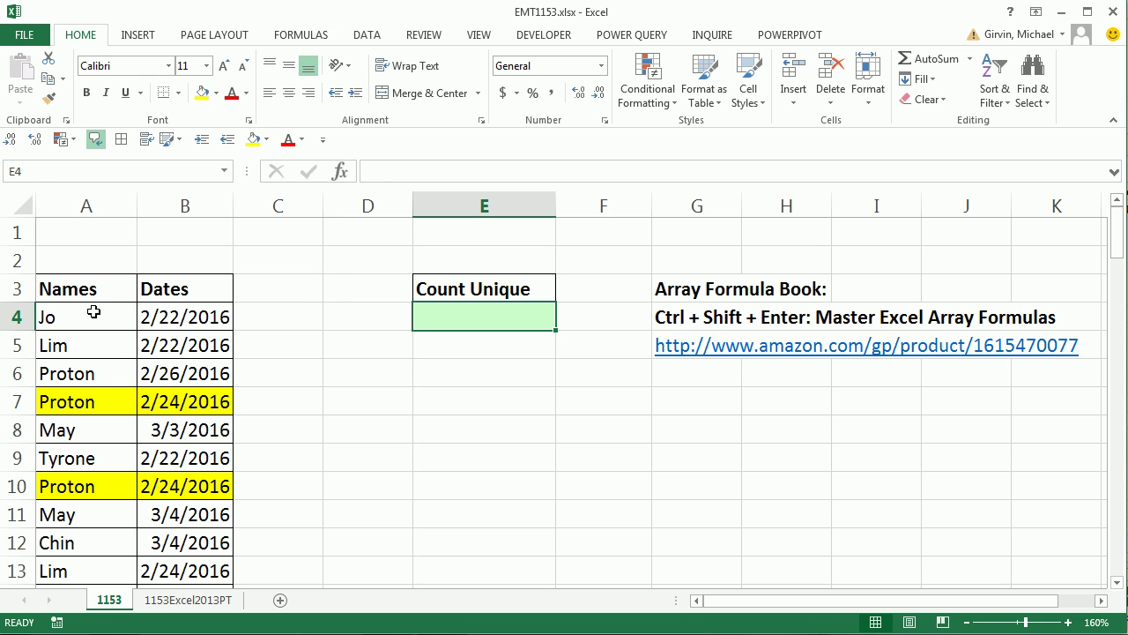
drag(93, 312, 104, 531)
drag(180, 314, 179, 542)
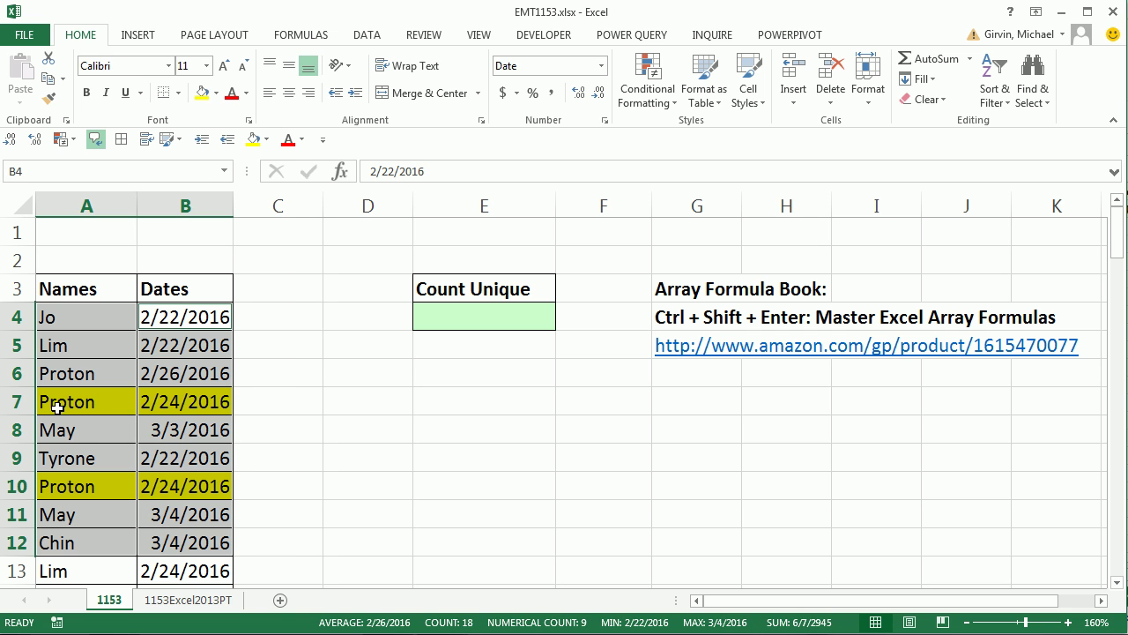
drag(57, 406, 183, 411)
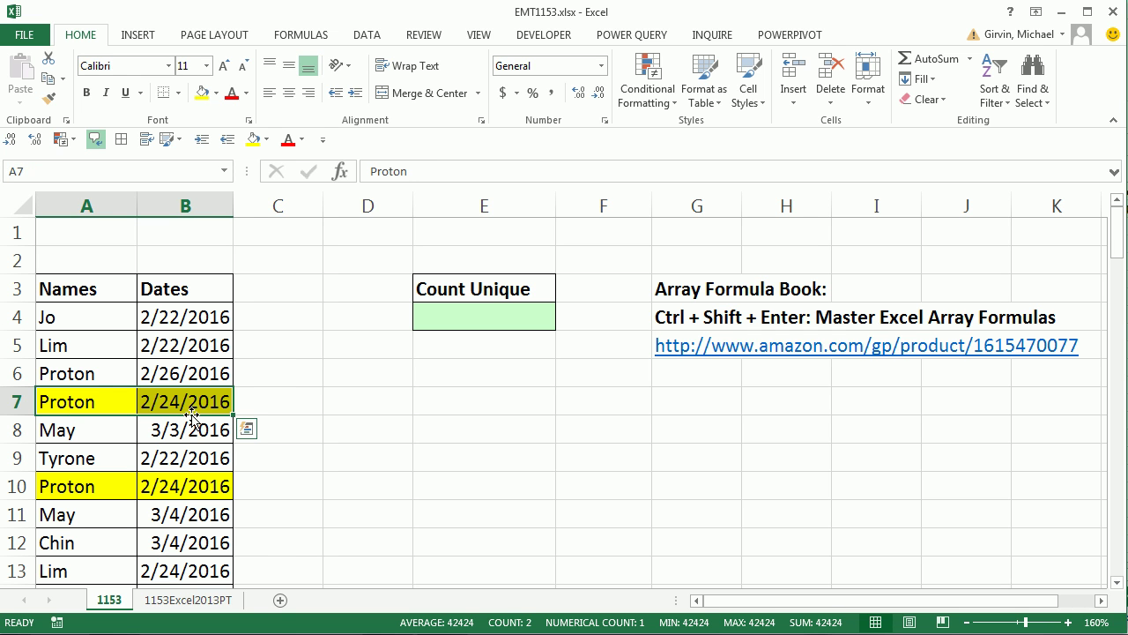
drag(61, 493, 202, 498)
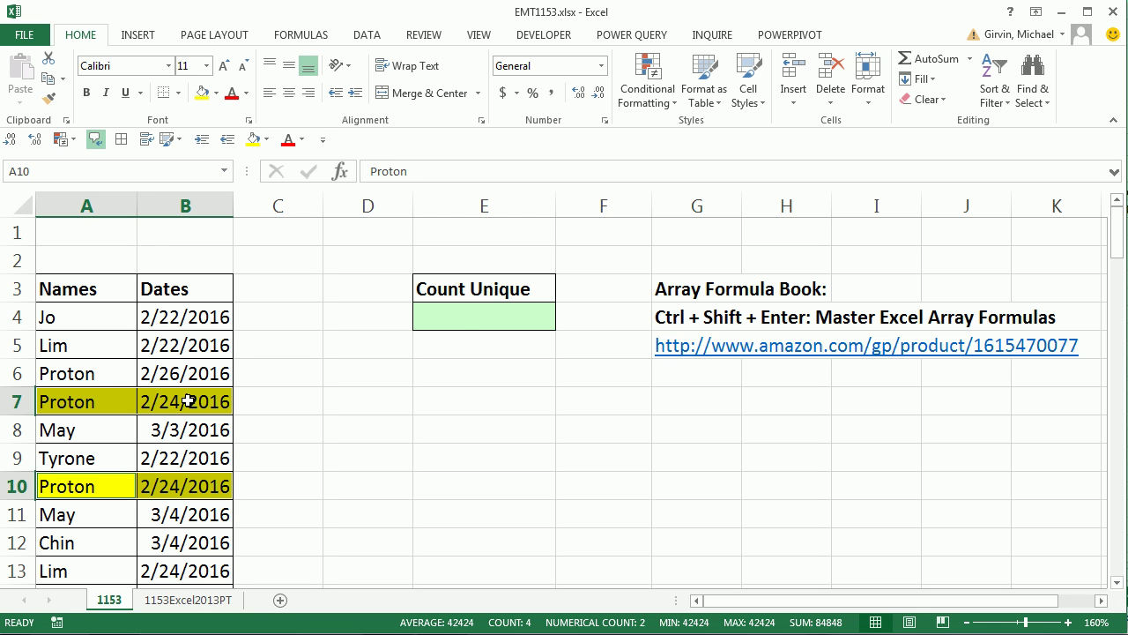
click(465, 325)
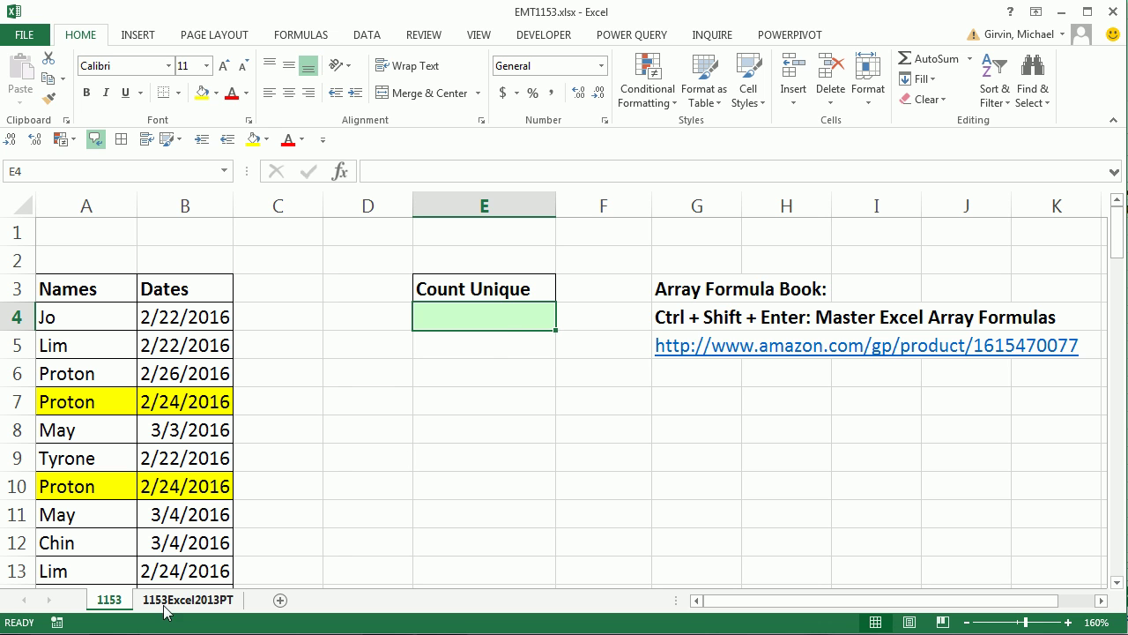
Copy the Names and Dates table from sheet 1153 to A1 of sheet 1153Excel2013PT and autofit columns A and B
click(195, 601)
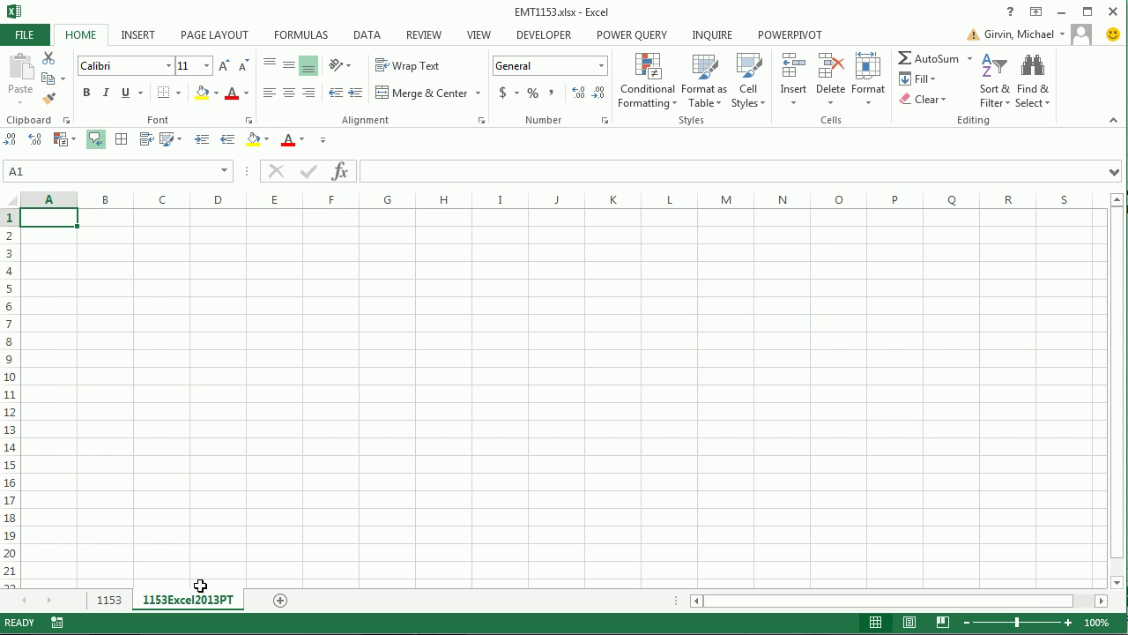
click(96, 599)
click(85, 289)
key(ctrl+KP_Multiply)
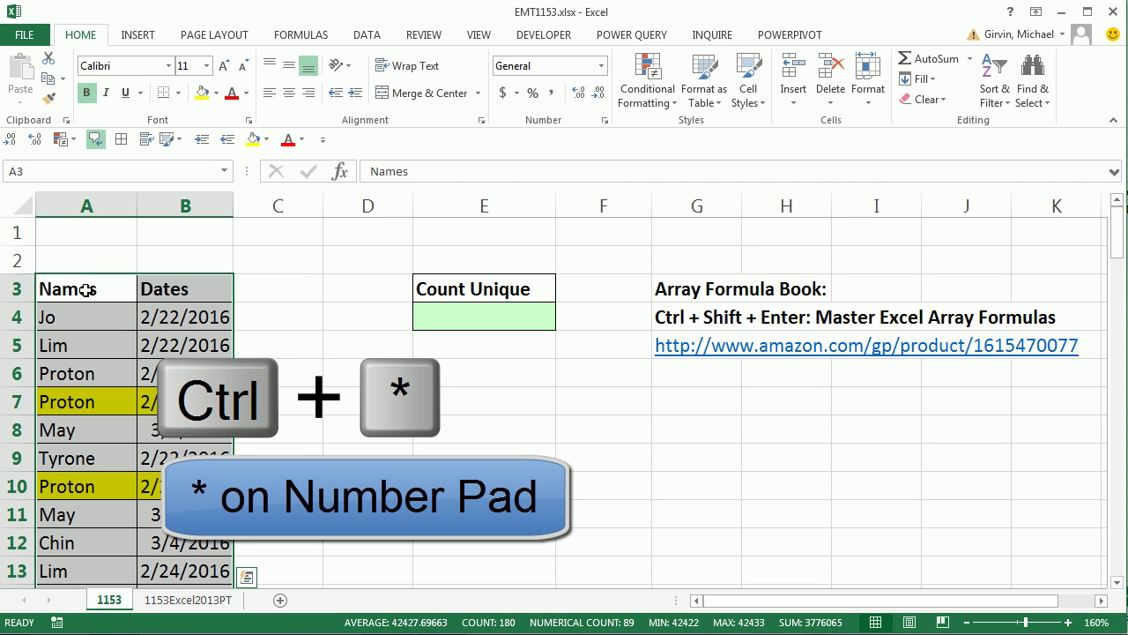
key(ctrl+c)
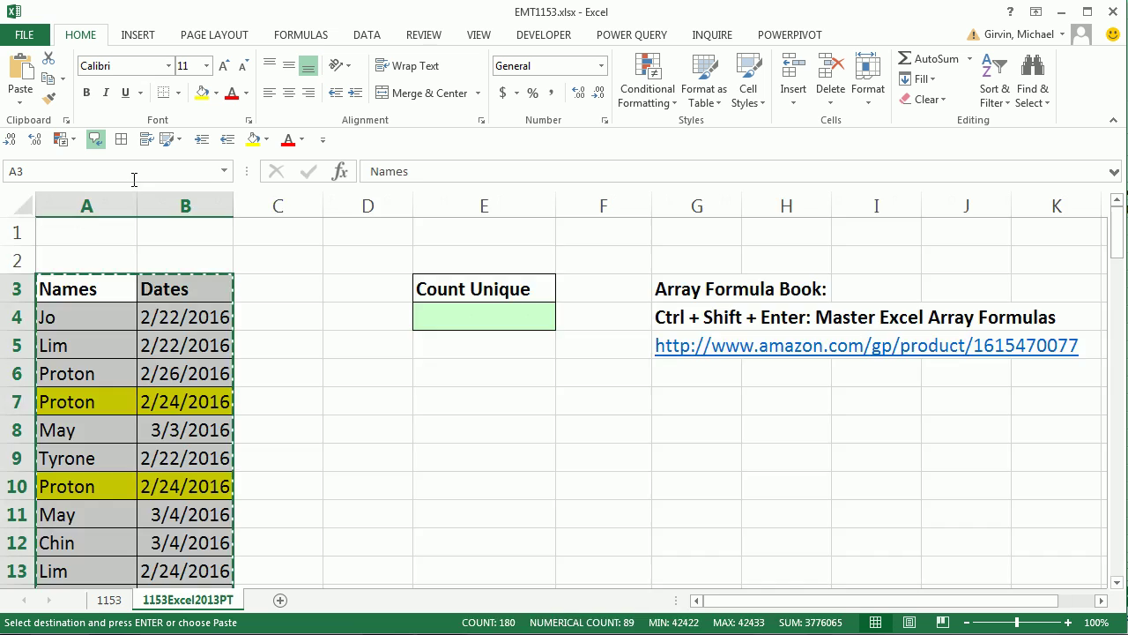
click(181, 601)
key(ctrl+v)
drag(51, 200, 97, 196)
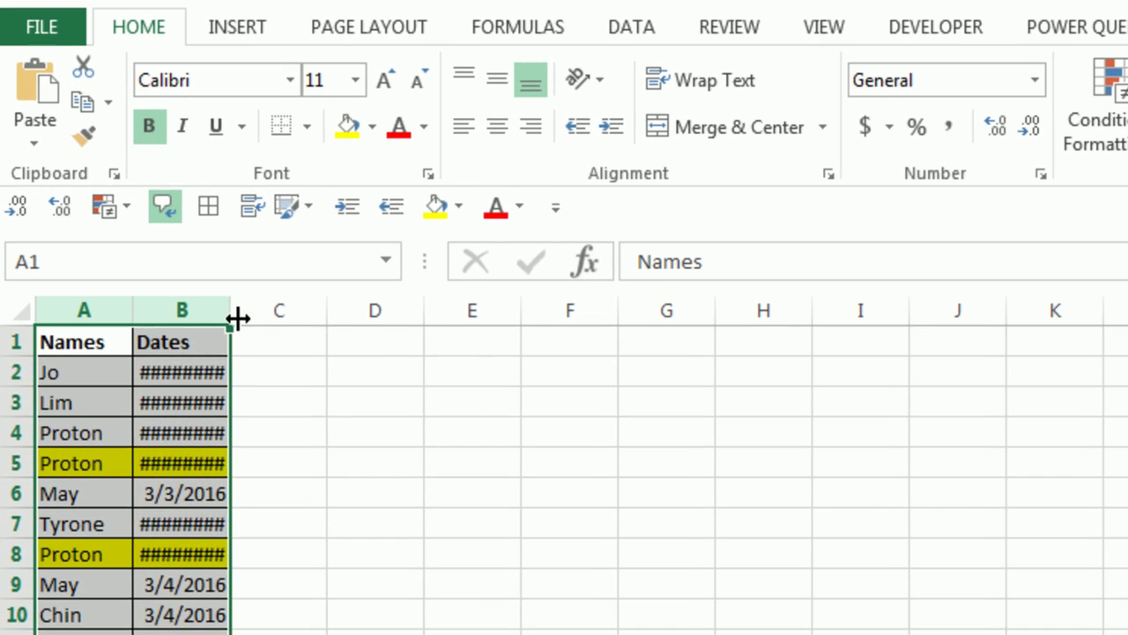
double_click(238, 318)
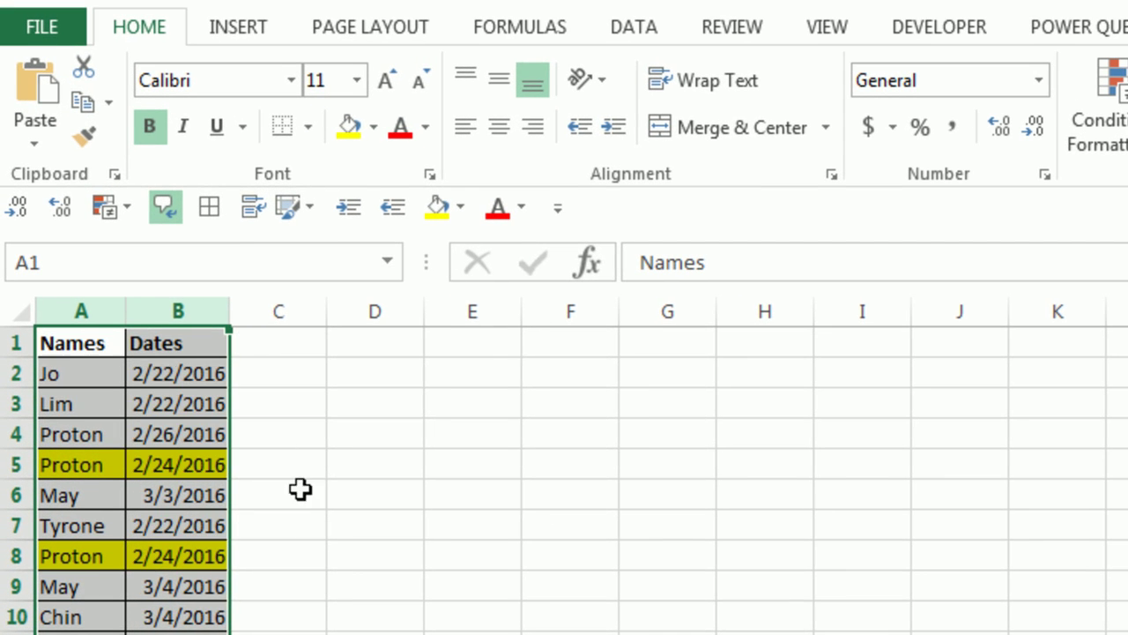
Add the bold header Join in C1, next to the Dates header
click(78, 345)
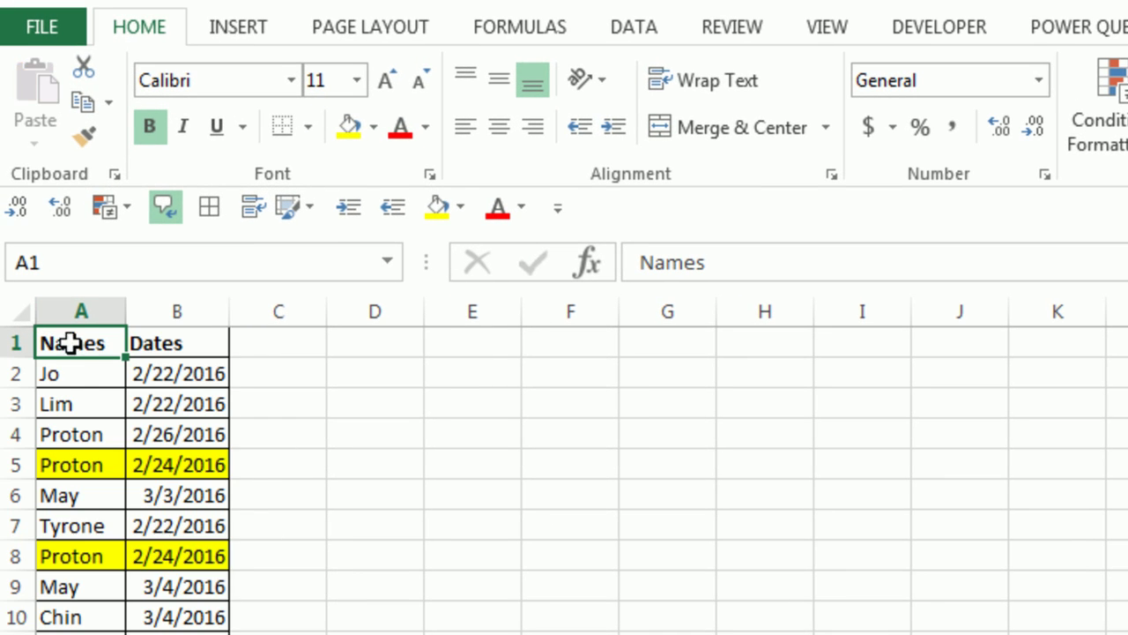
click(267, 348)
text(Join)
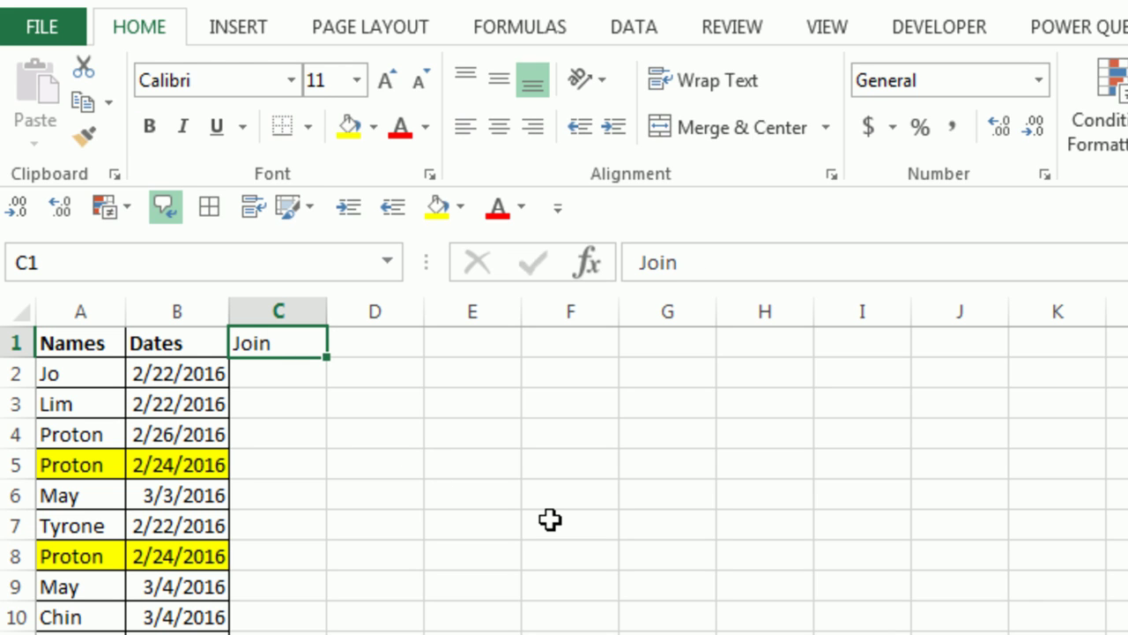
key(ctrl+b)
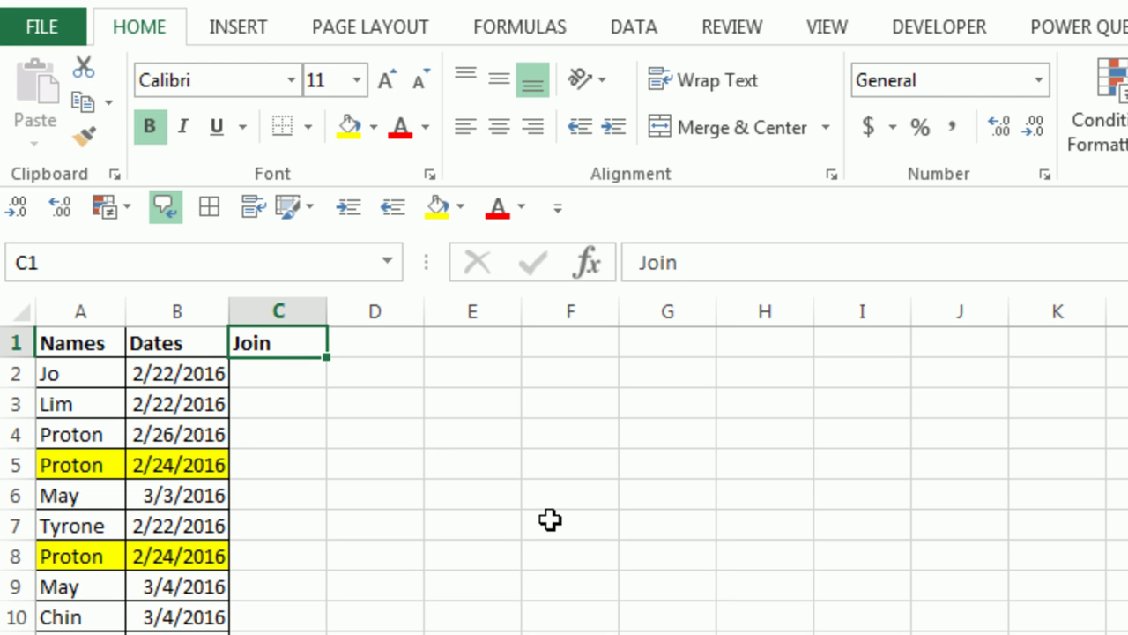
key(Return)
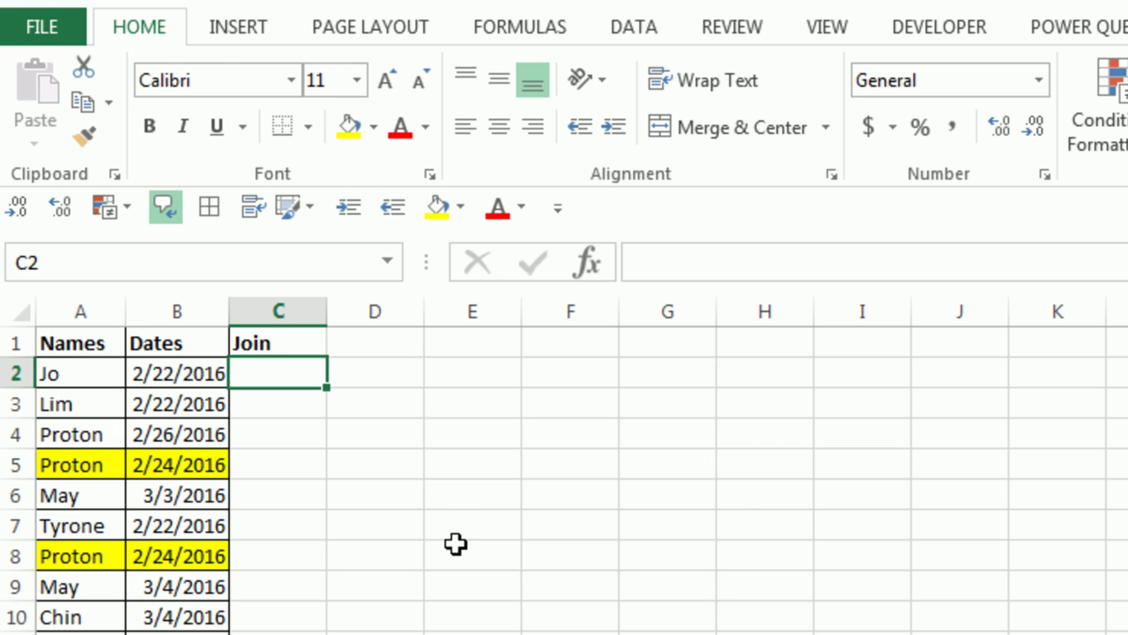
Enter the formula =A2&B2 in C2 to join the first record's name and date
text(=)
key(Left)
key(Left)
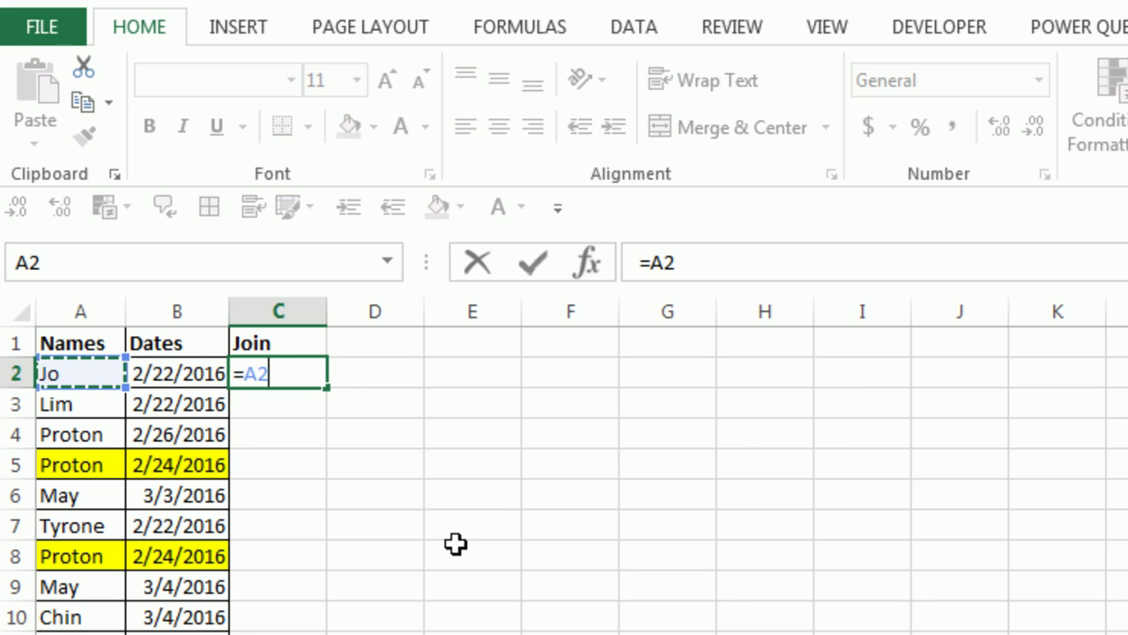
text(&)
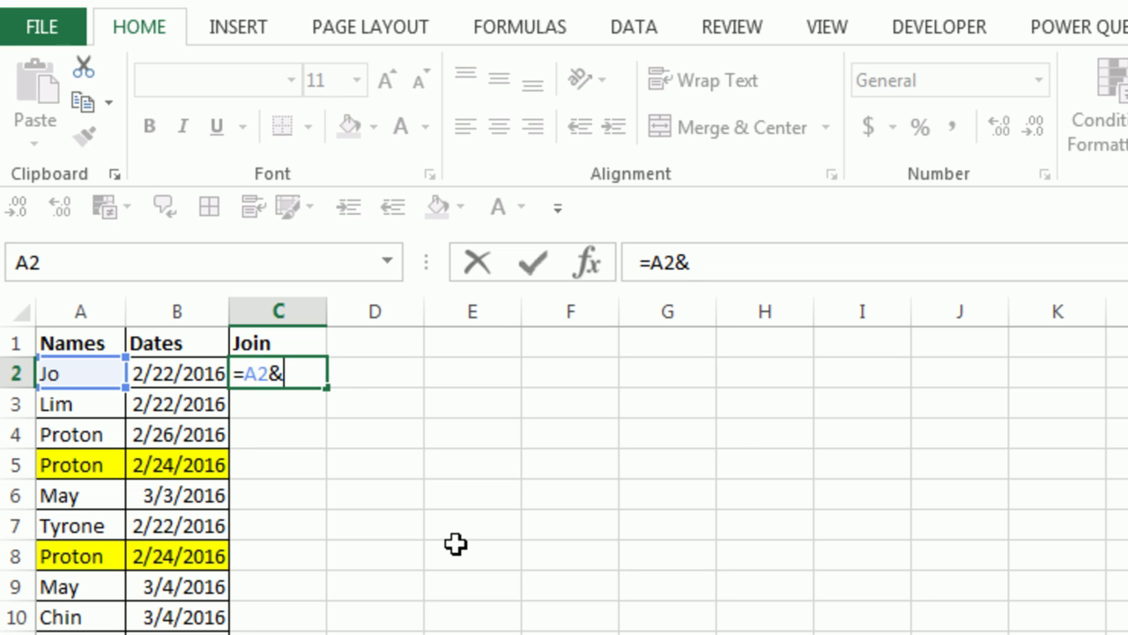
key(Left)
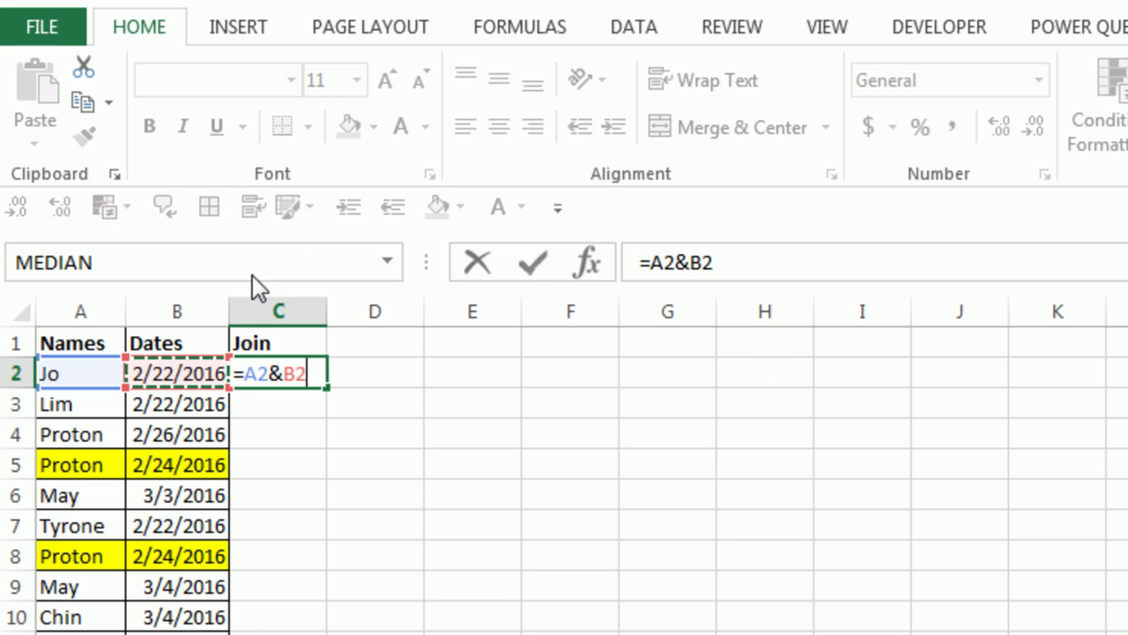
key(ctrl+Return)
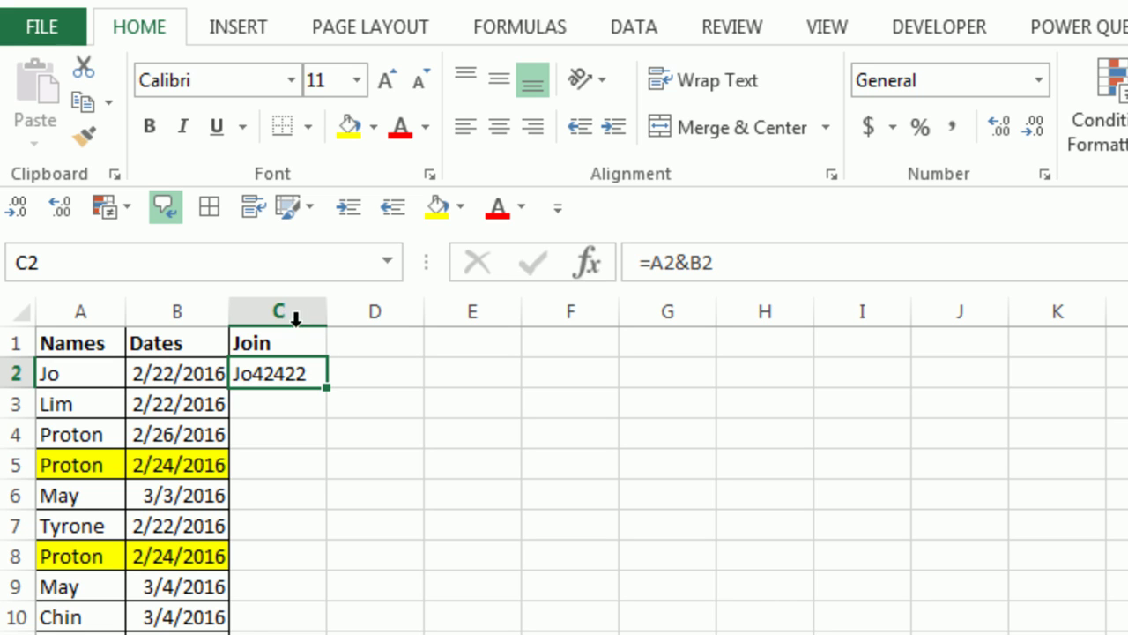
Fill the C2 formula down the Join column, autofit column C, and compare the joined values in C5 and C8
double_click(328, 388)
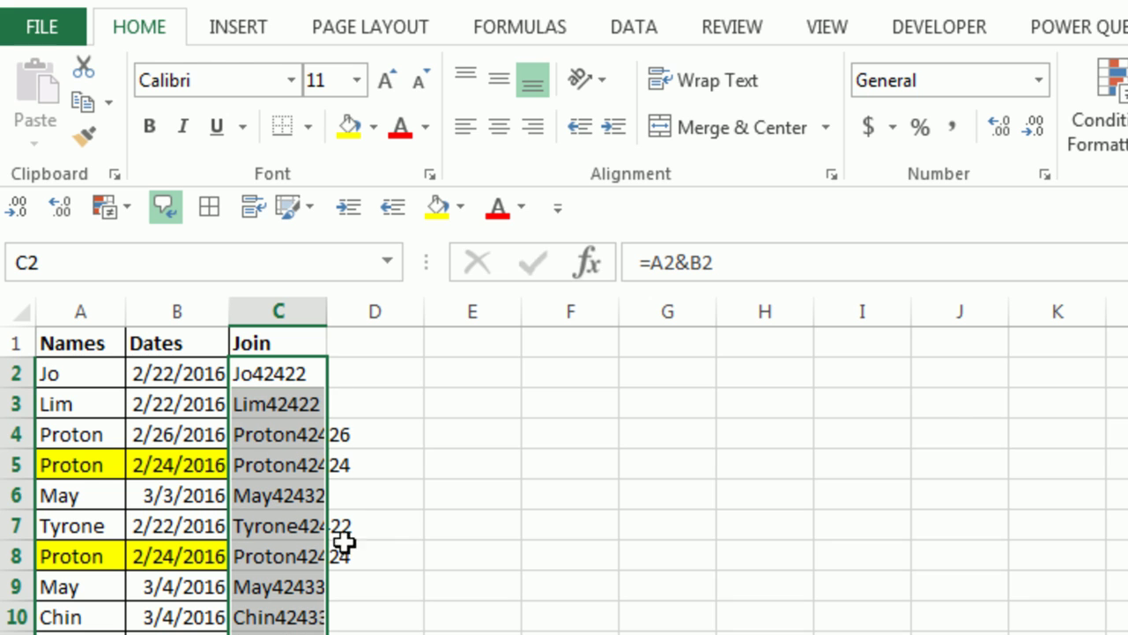
double_click(325, 306)
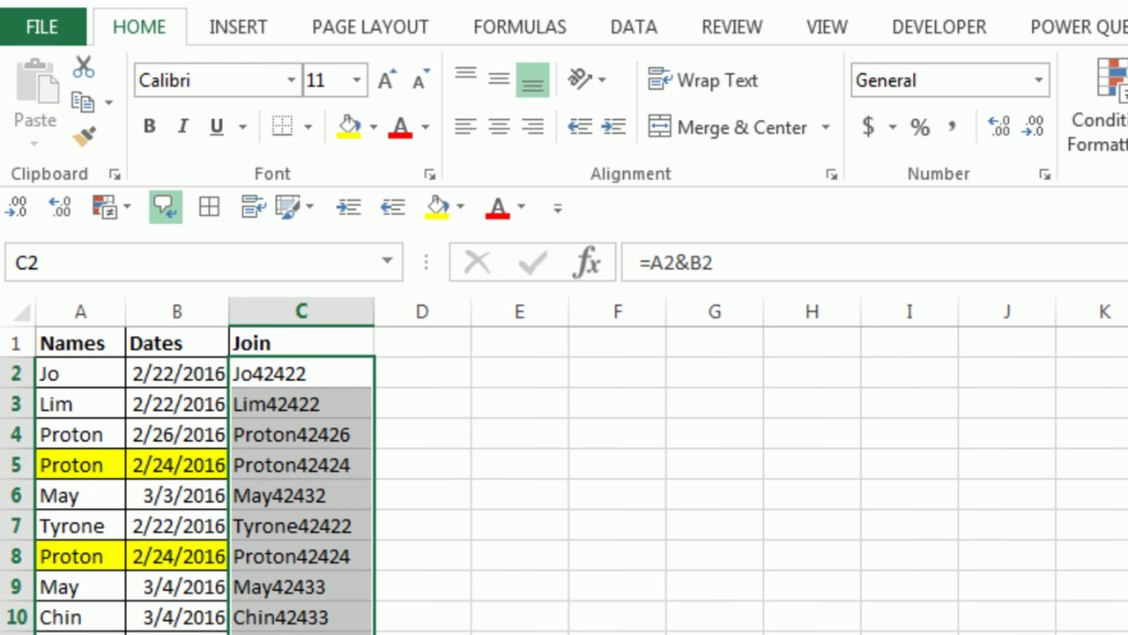
click(323, 468)
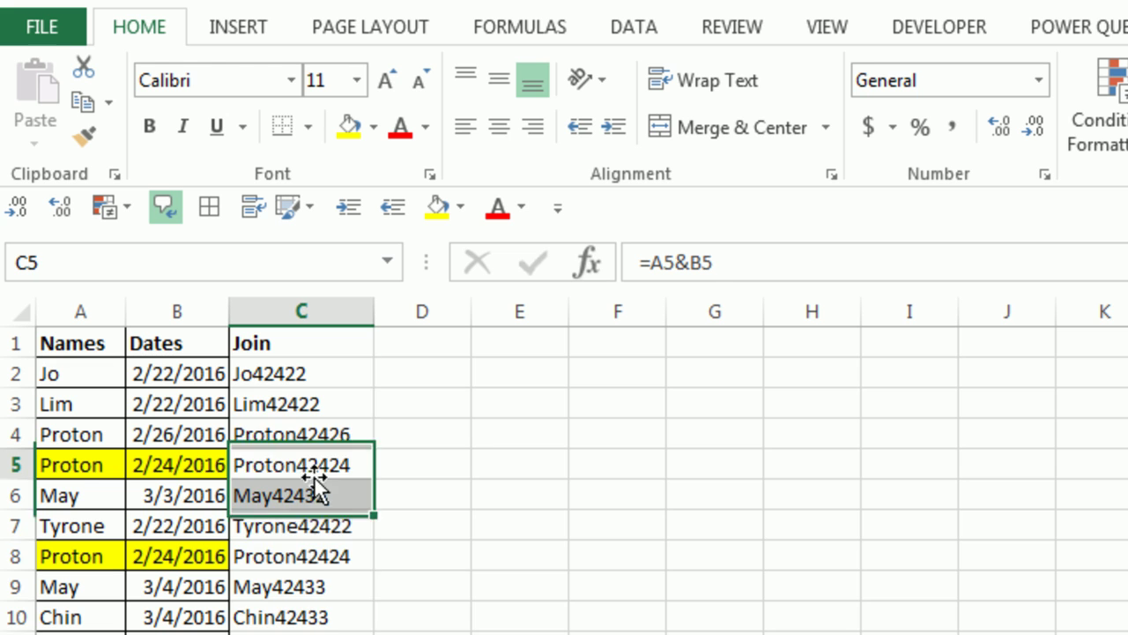
ctrl+click(298, 561)
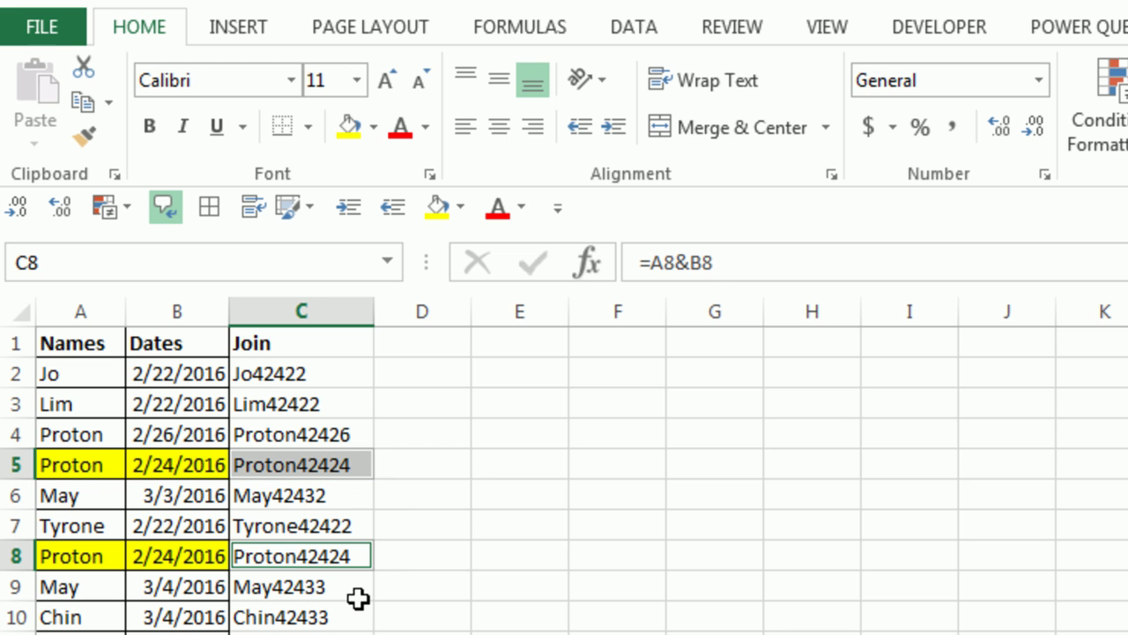
Apply borders to all cells of the Names, Dates and Join table
click(308, 346)
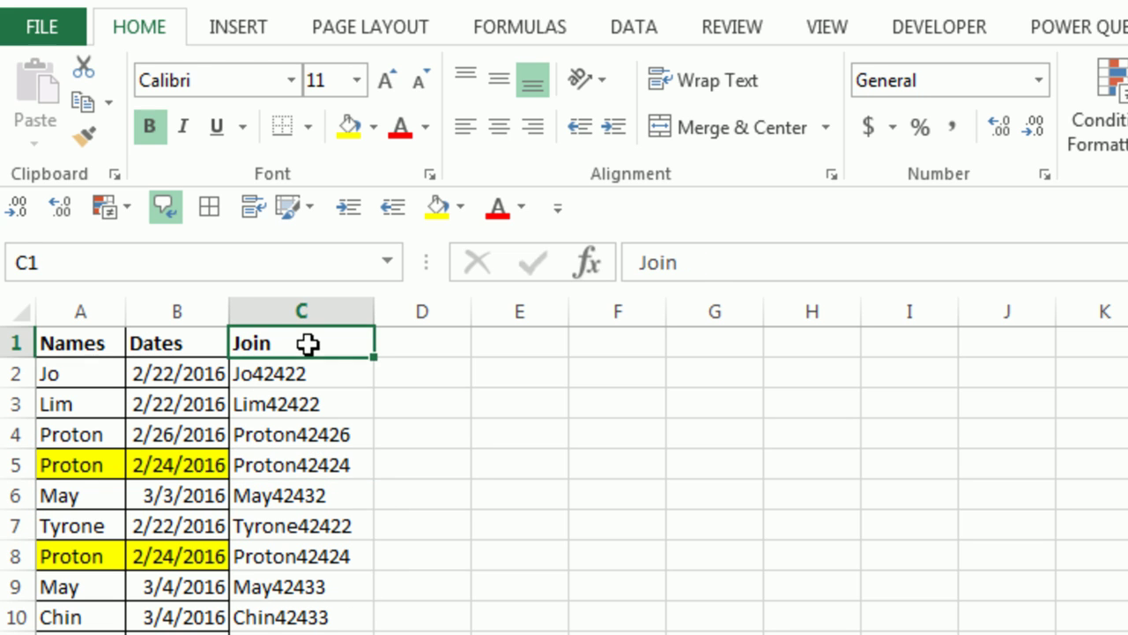
key(ctrl+a)
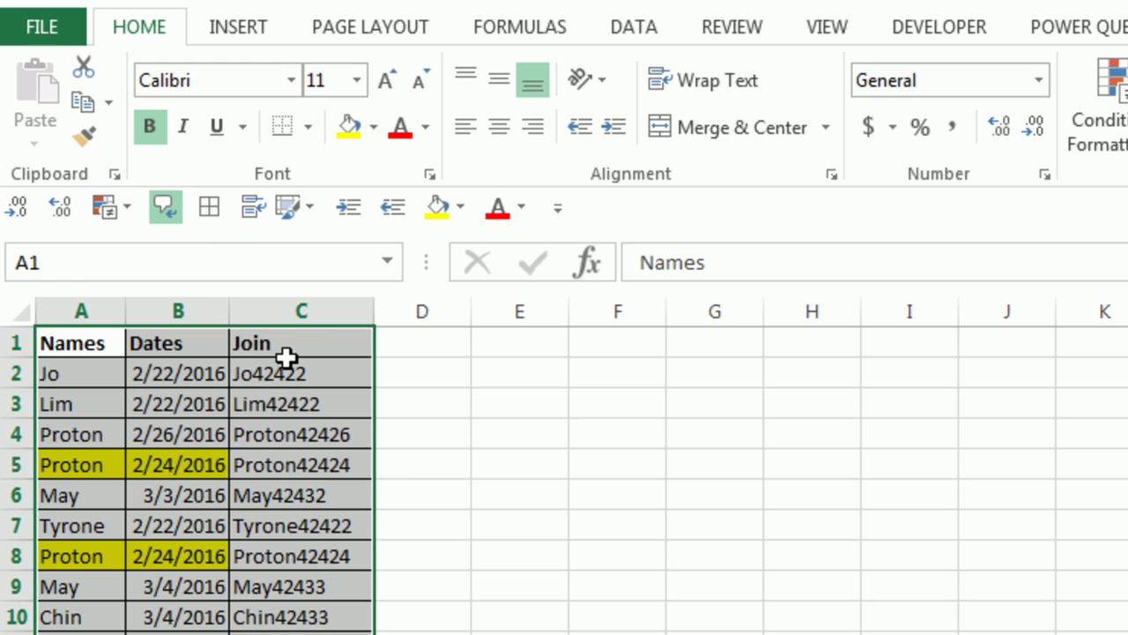
click(304, 372)
Start a PivotTable from the range A1:C90 on sheet 1153Excel2013PT, with the data added to the Data Model
click(225, 28)
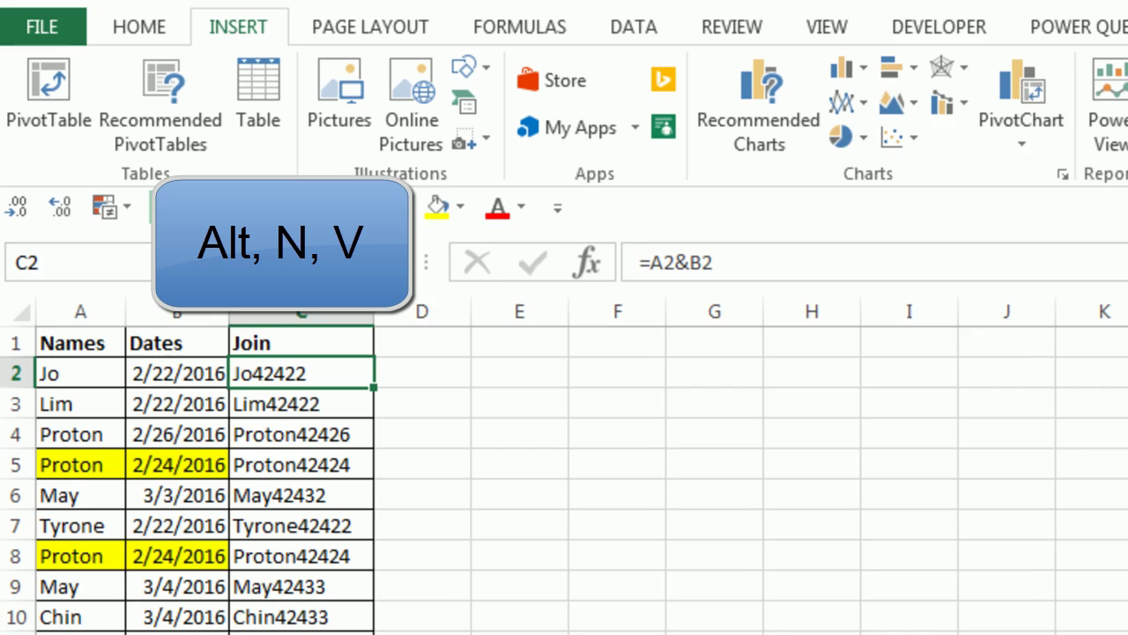
key(alt)
key(n)
key(v)
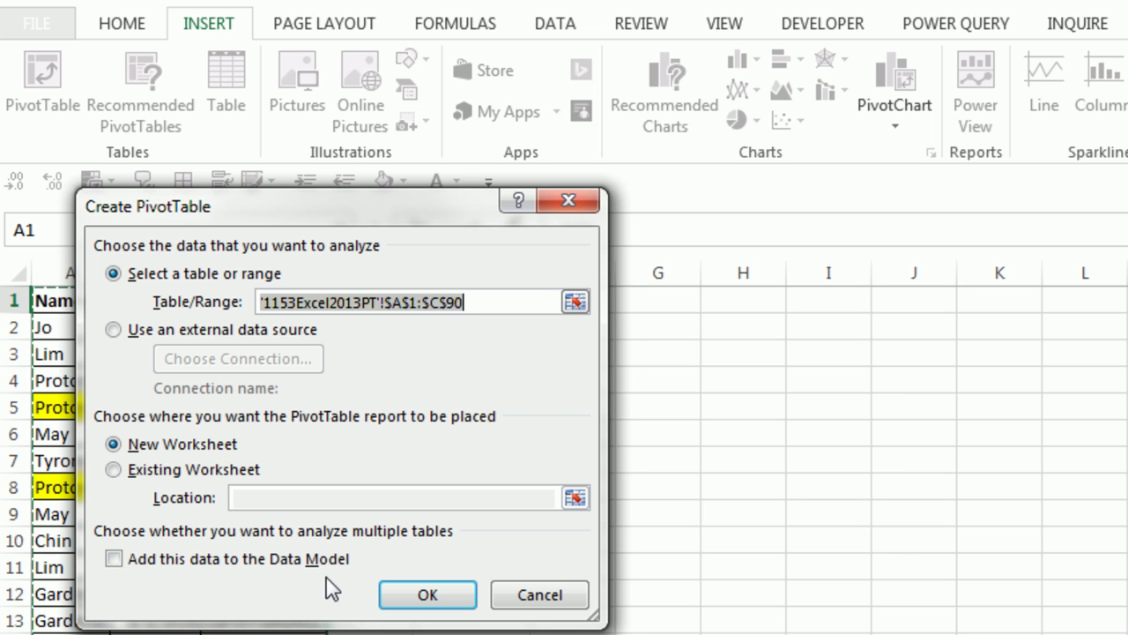
click(115, 559)
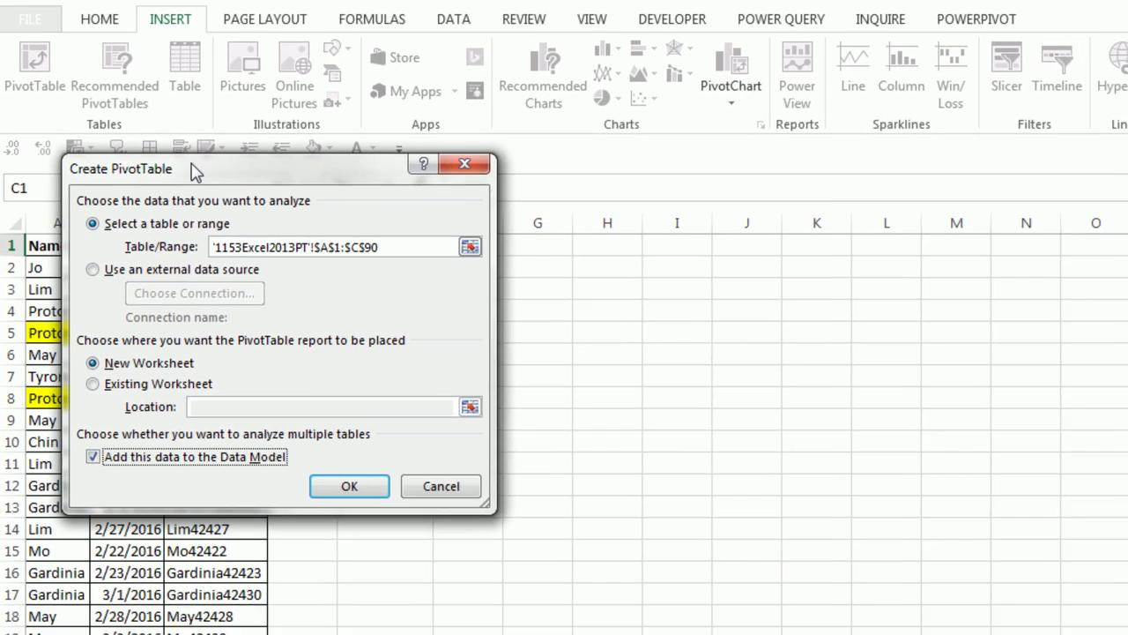
Place the PivotTable in the existing worksheet at cell E1 and create it
drag(476, 205, 1064, 184)
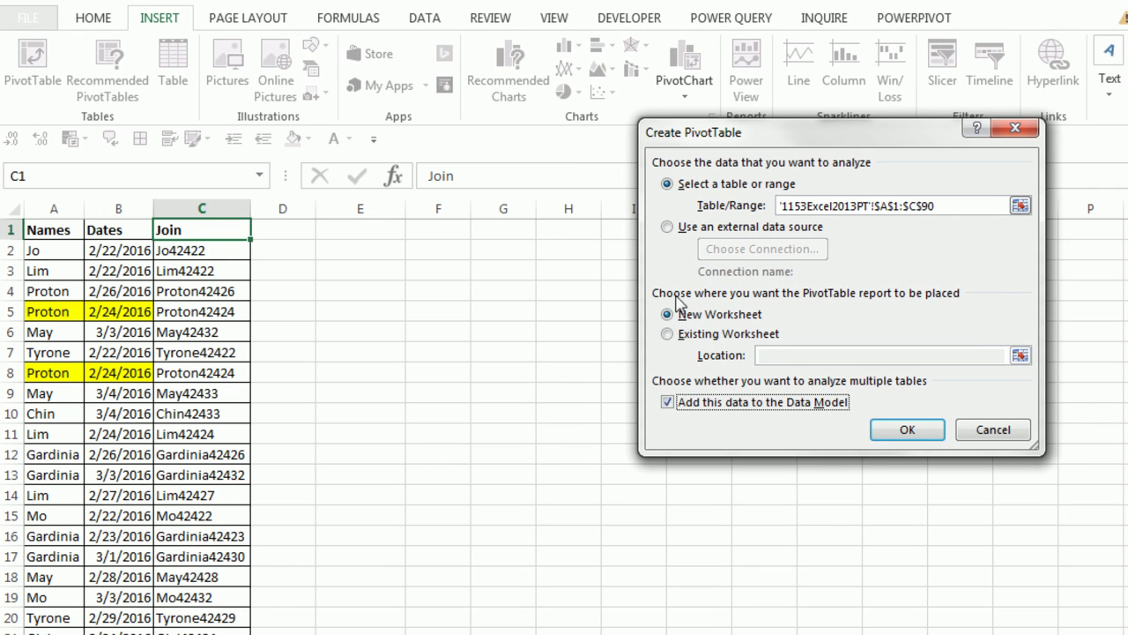
click(667, 335)
click(774, 353)
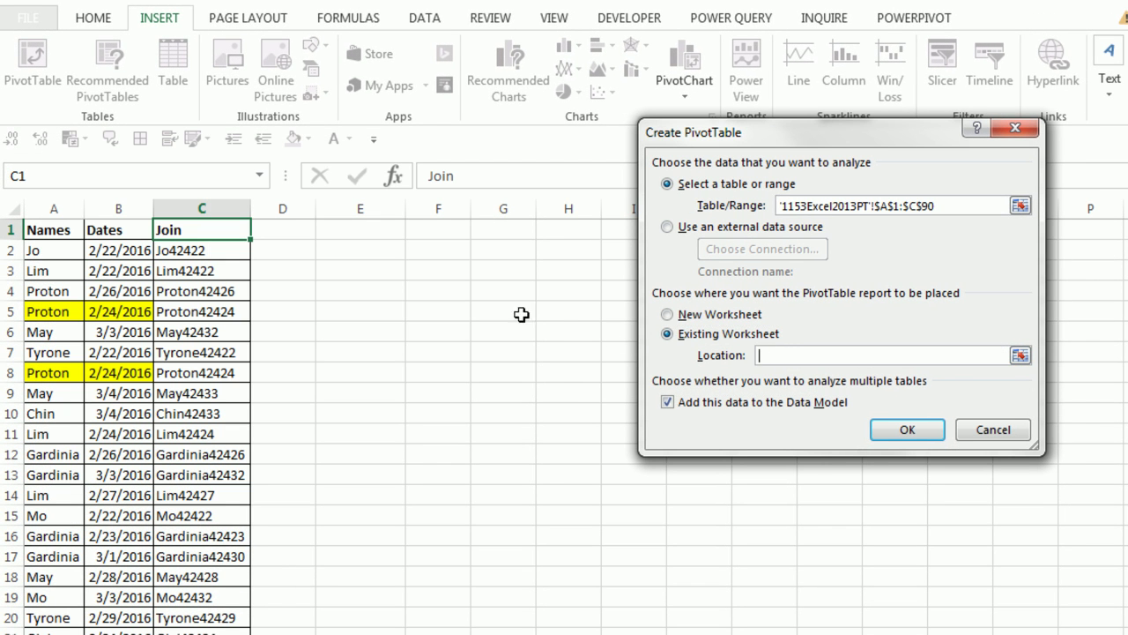
click(361, 230)
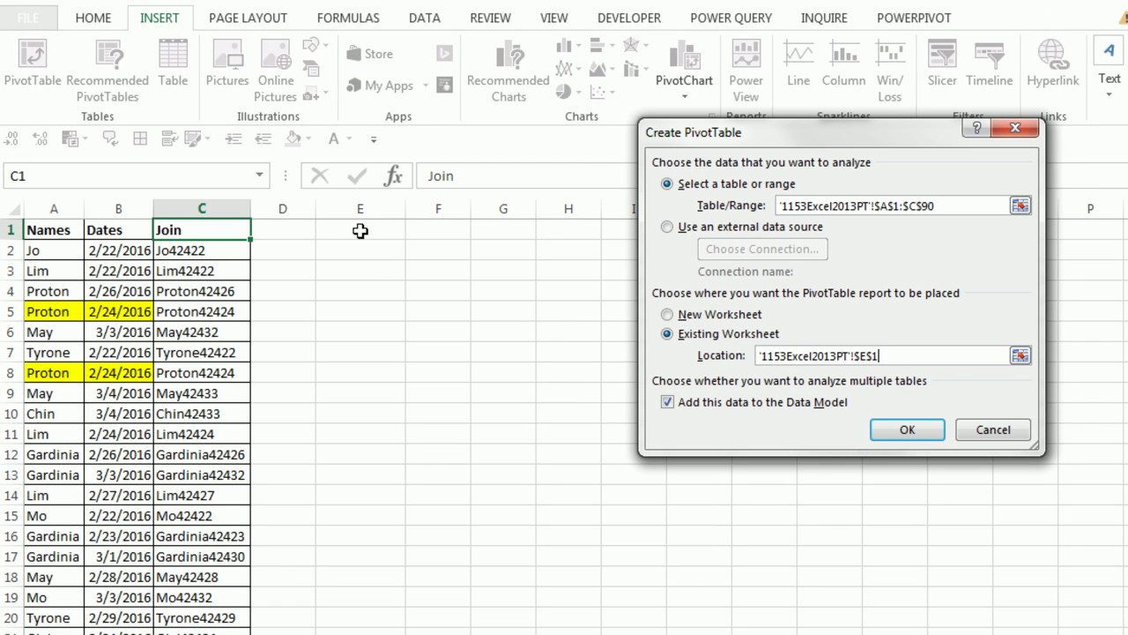
click(904, 430)
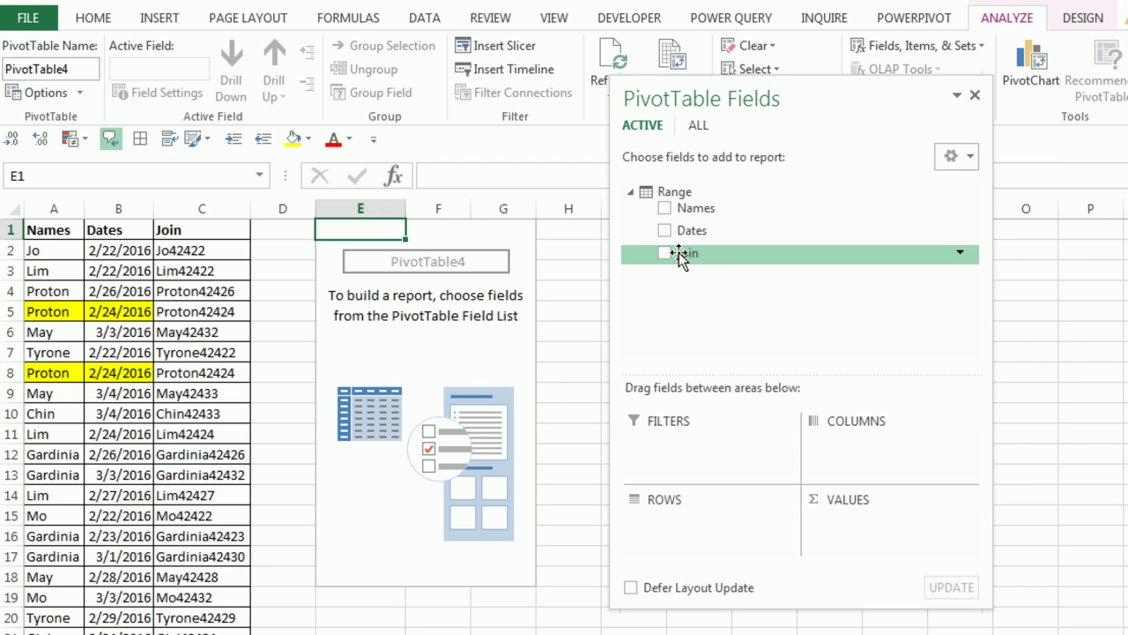
Add the Join field to the PivotTable's values and summarize it by Distinct Count
drag(679, 253, 850, 519)
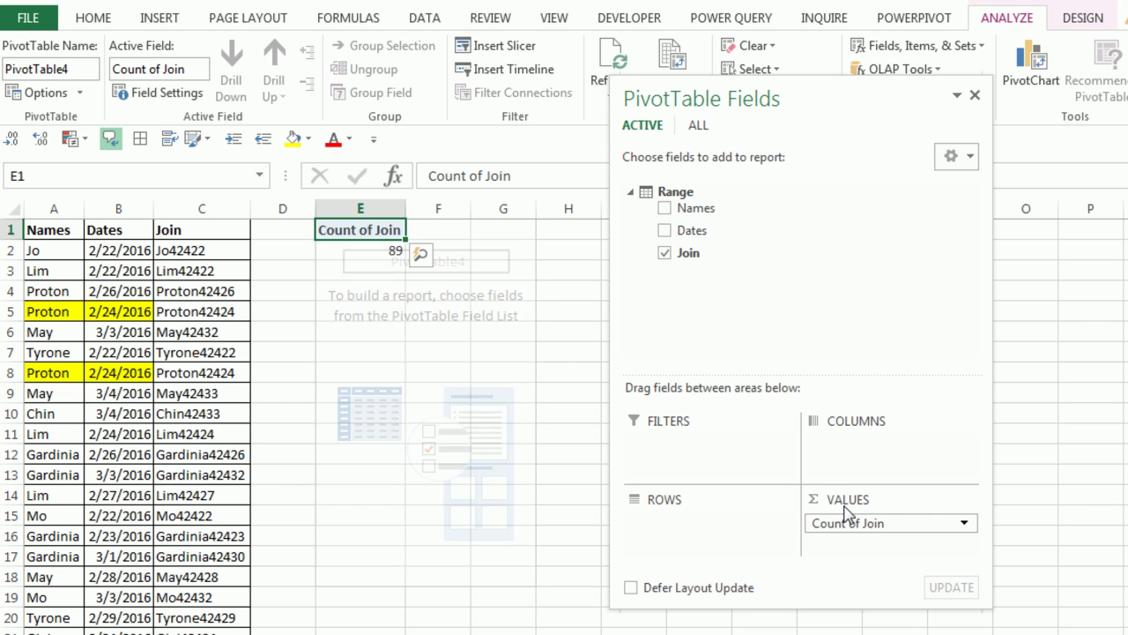
right_click(349, 252)
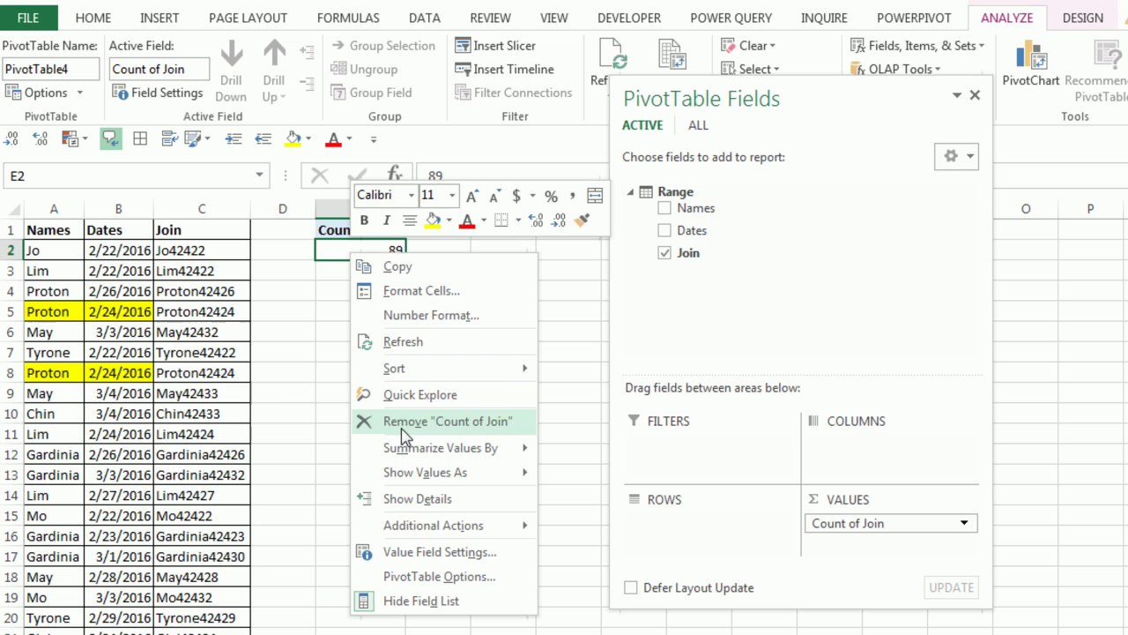
click(432, 552)
drag(474, 404, 696, 175)
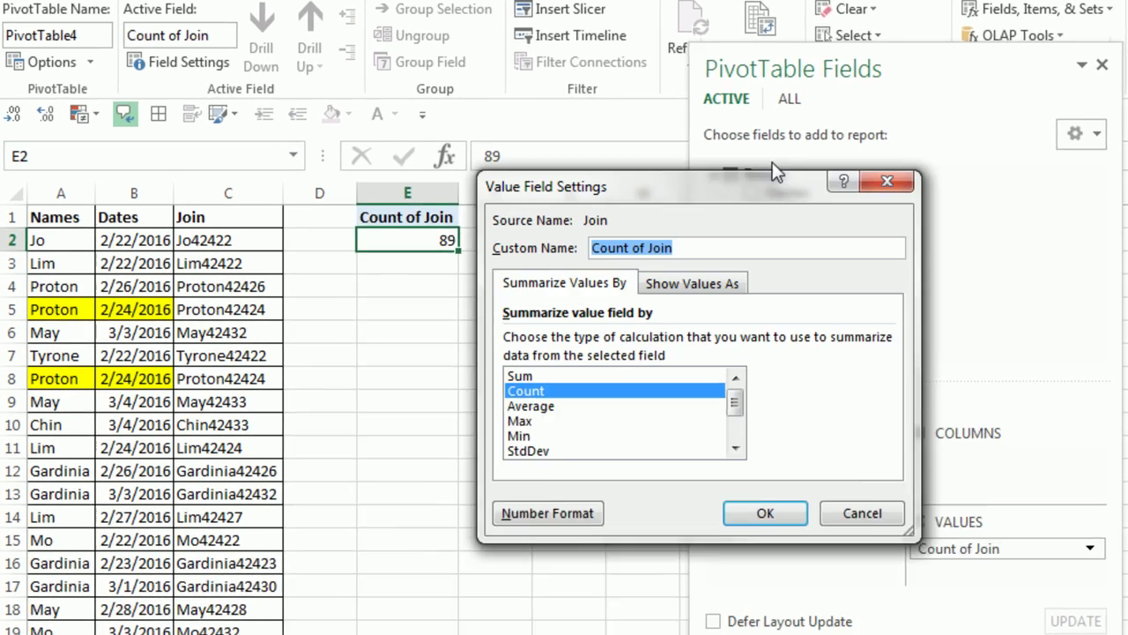
drag(689, 359, 690, 378)
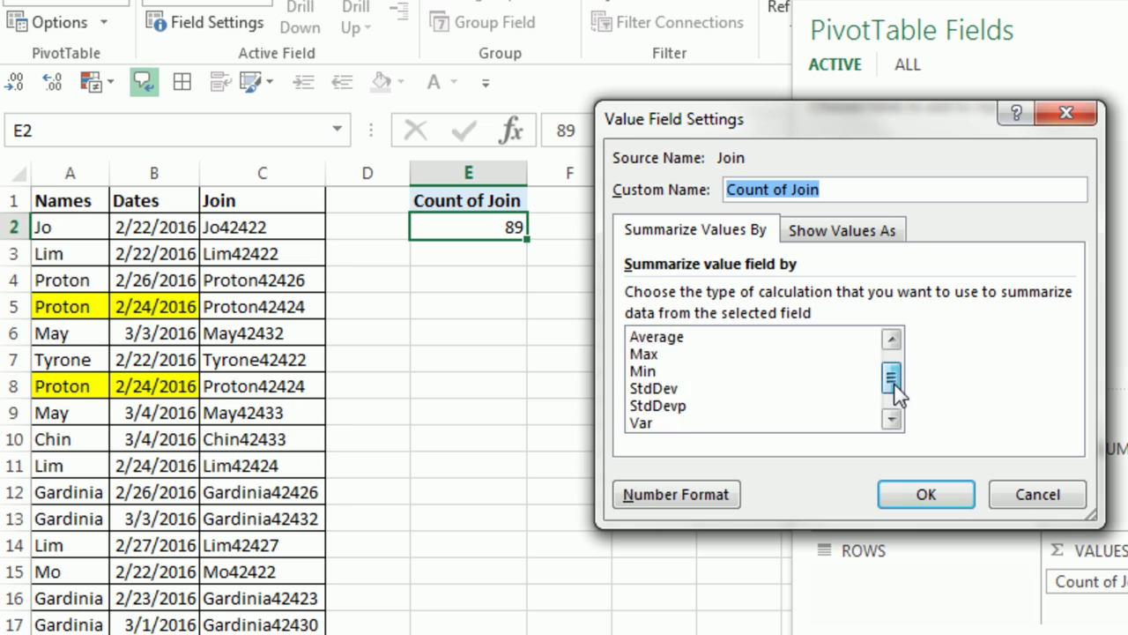
drag(897, 394, 901, 445)
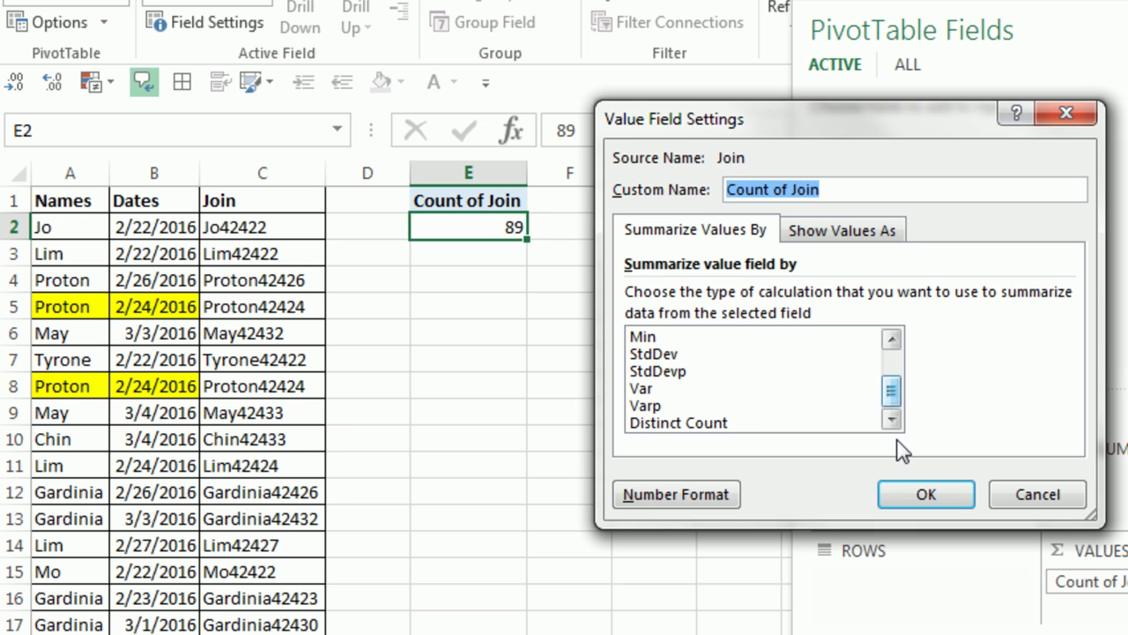
click(659, 423)
click(924, 499)
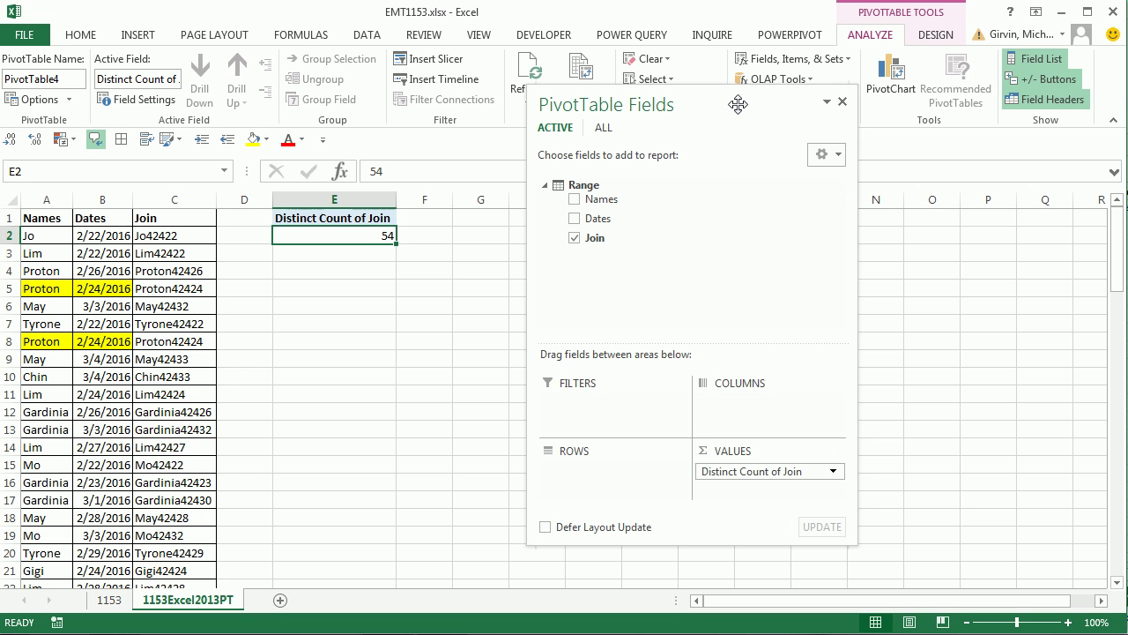
drag(739, 104, 828, 77)
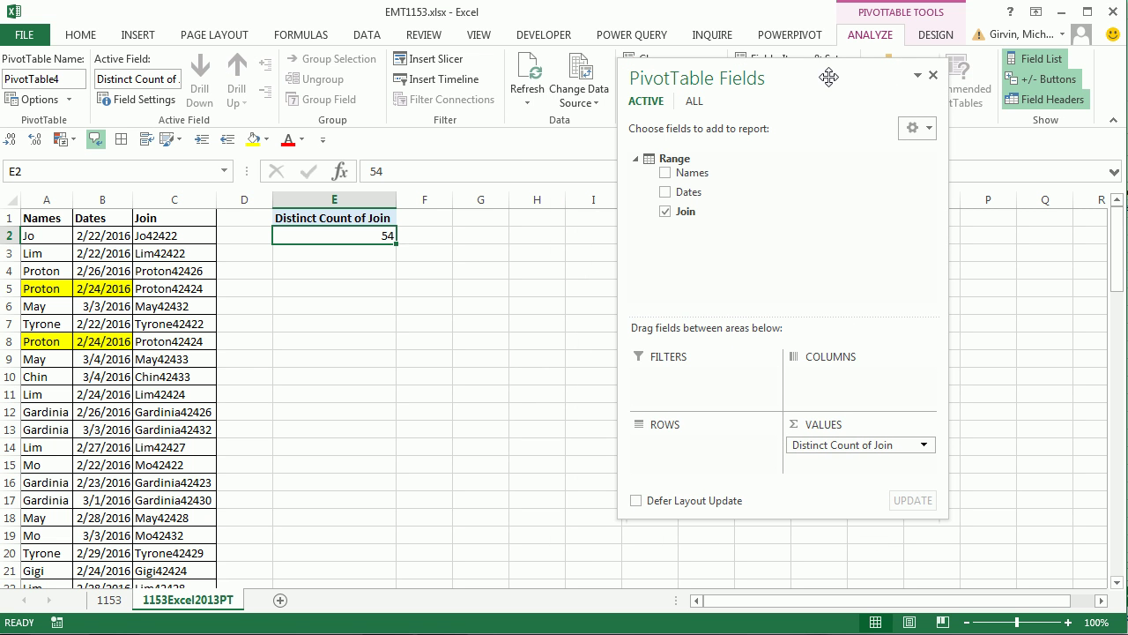
Copy the Names and Dates columns, headers included, to cell H1 and autofit column I
click(64, 221)
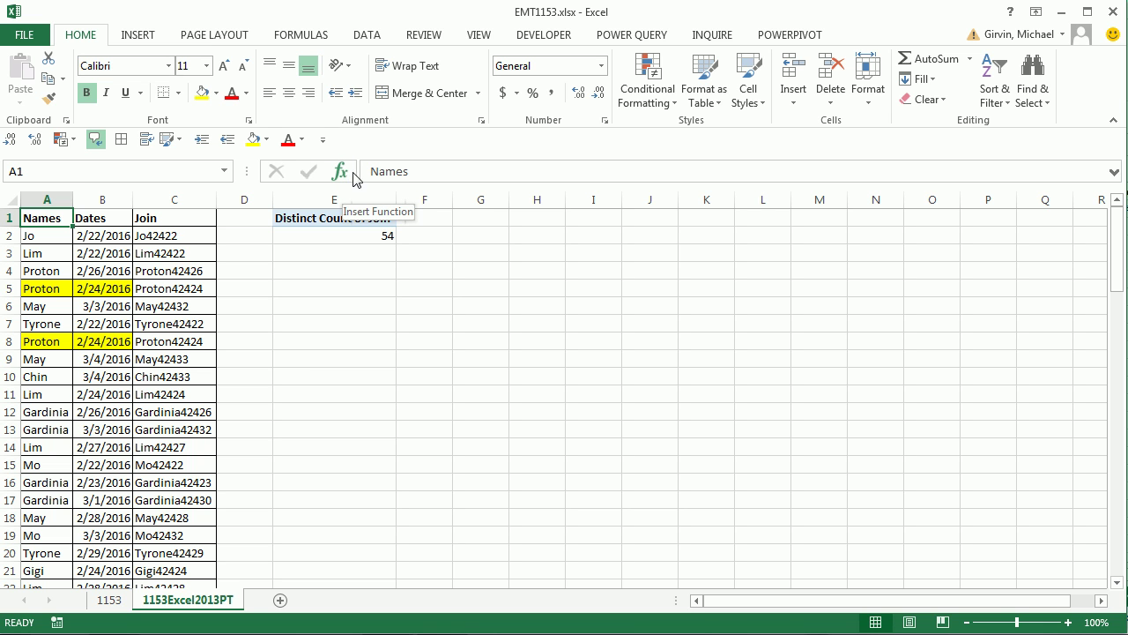
drag(45, 218, 96, 236)
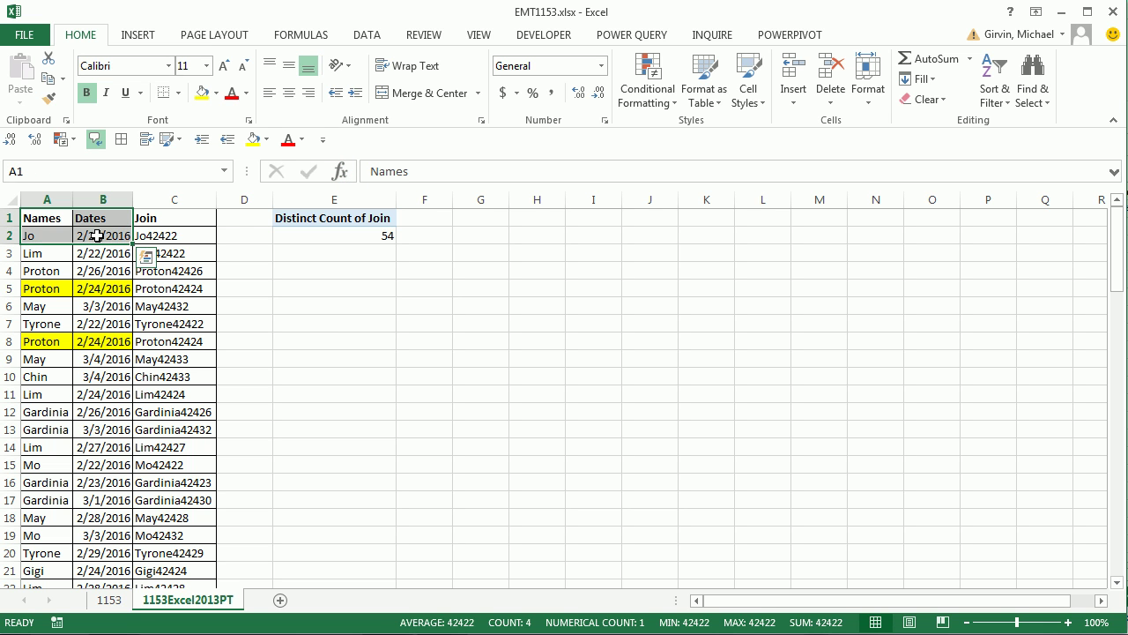
key(ctrl+shift+Down)
scroll(1022, 373, up, 11)
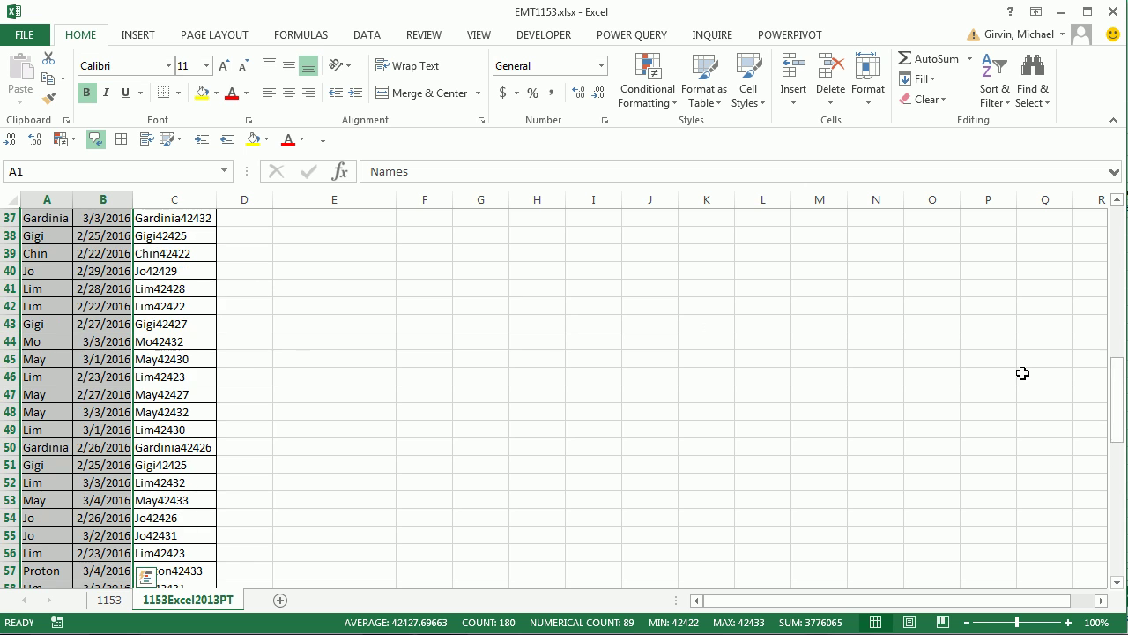
drag(1116, 414, 1117, 212)
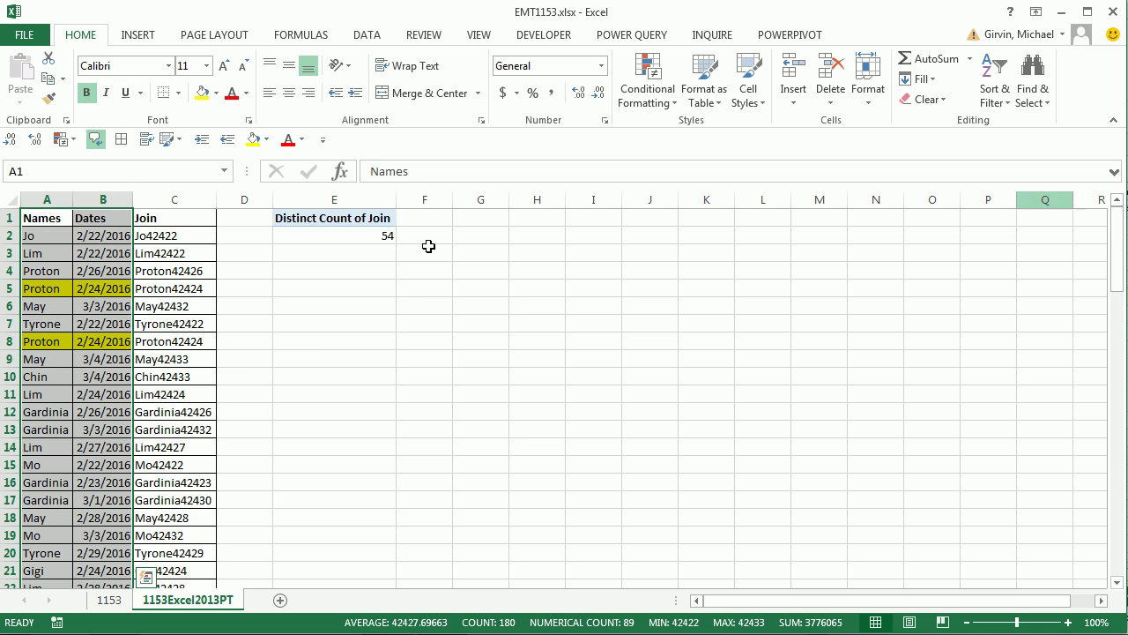
key(ctrl+c)
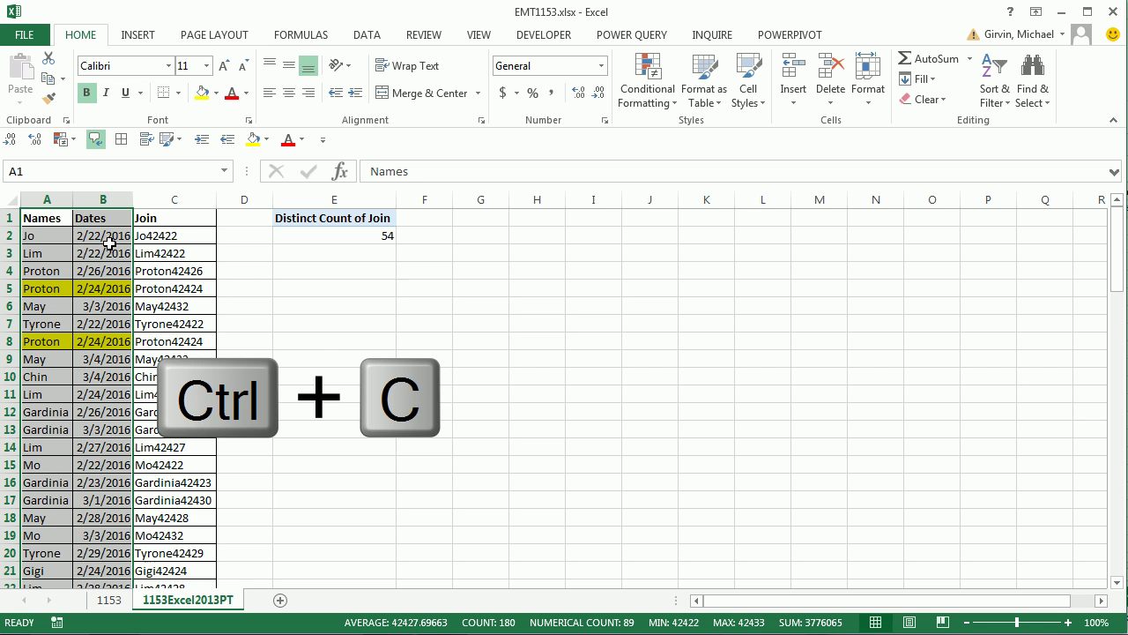
click(518, 220)
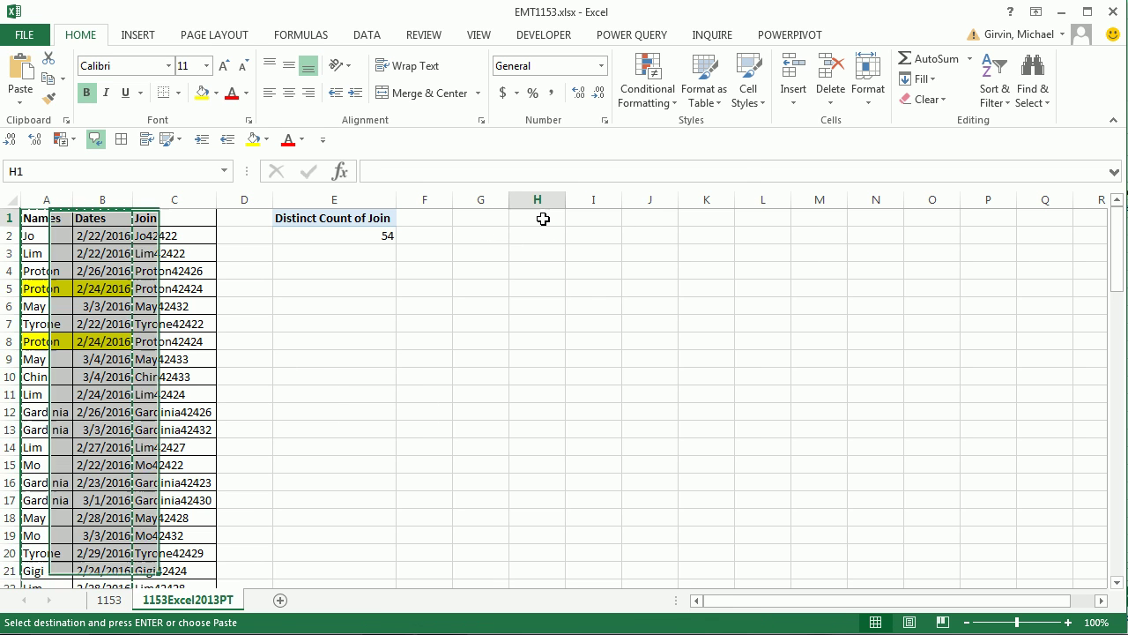
key(ctrl+v)
double_click(622, 200)
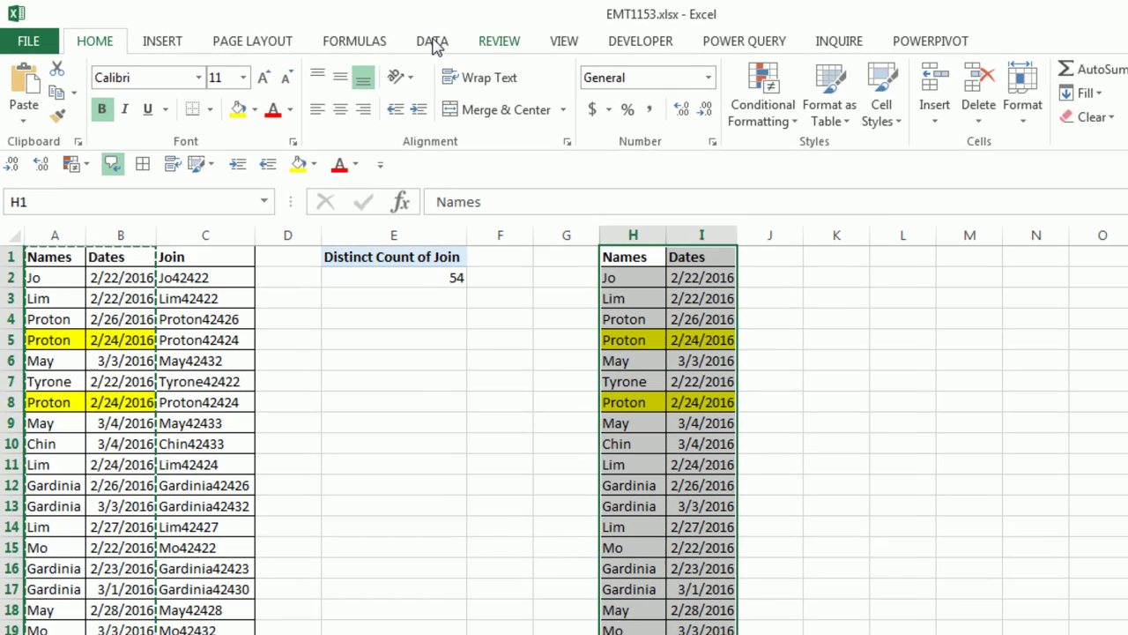
Remove duplicate rows from the copied table in columns H and I, checking both Names and Dates with headers
click(367, 34)
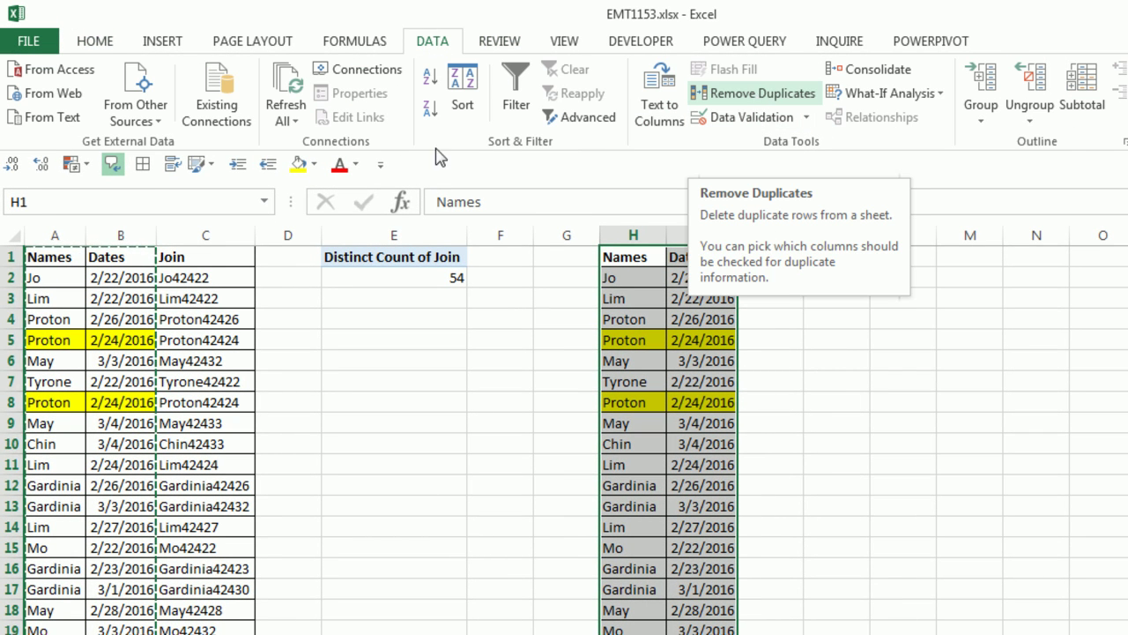
click(742, 93)
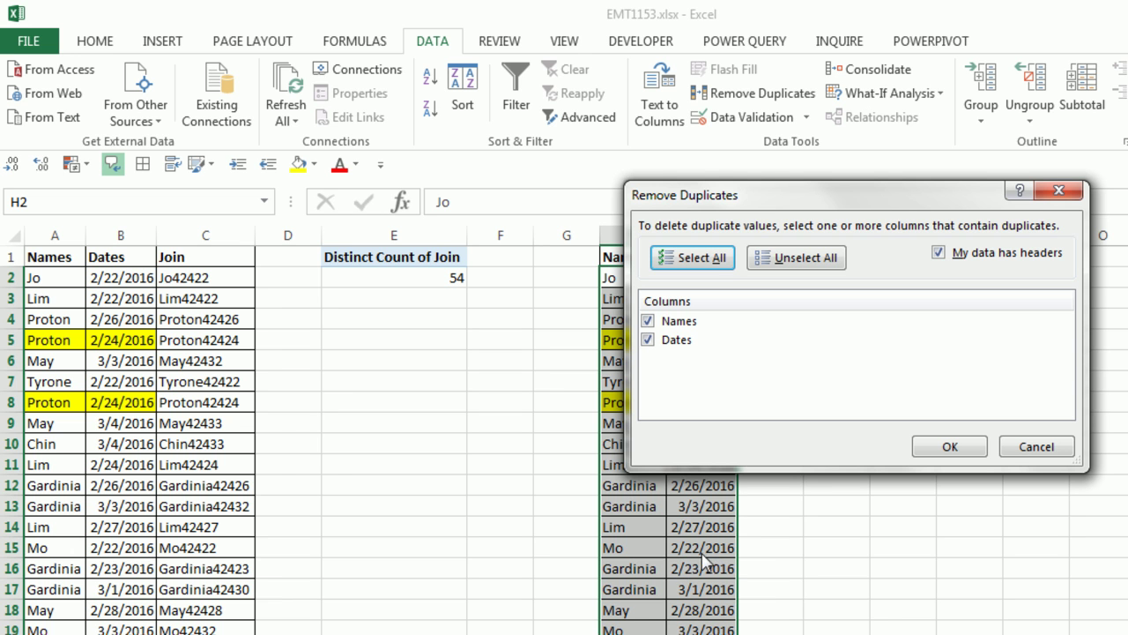
click(976, 453)
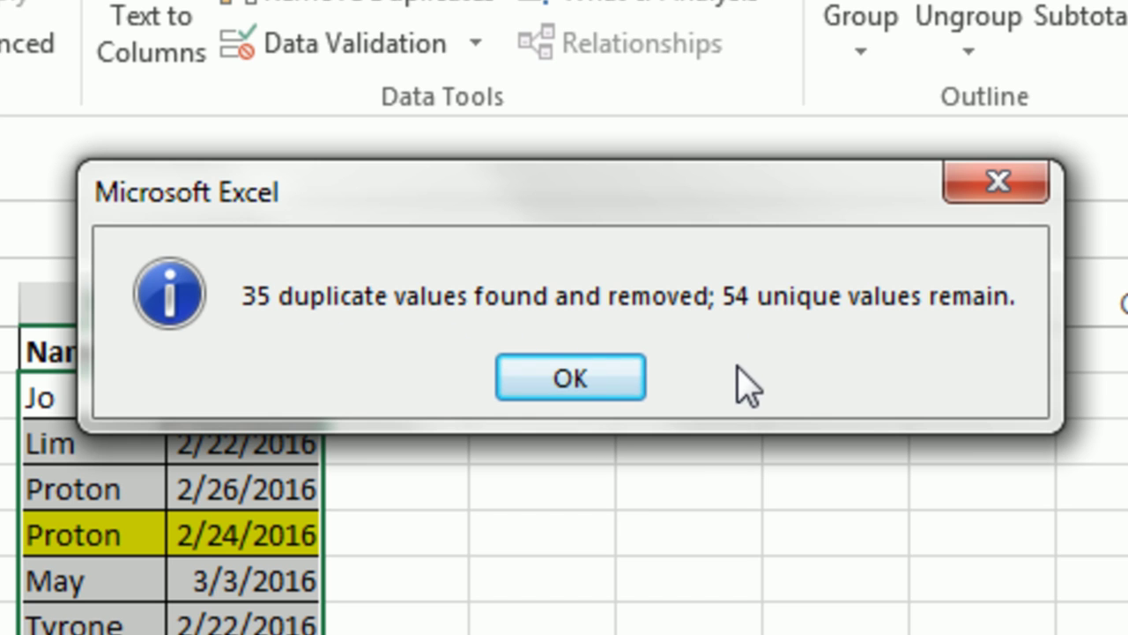
click(520, 379)
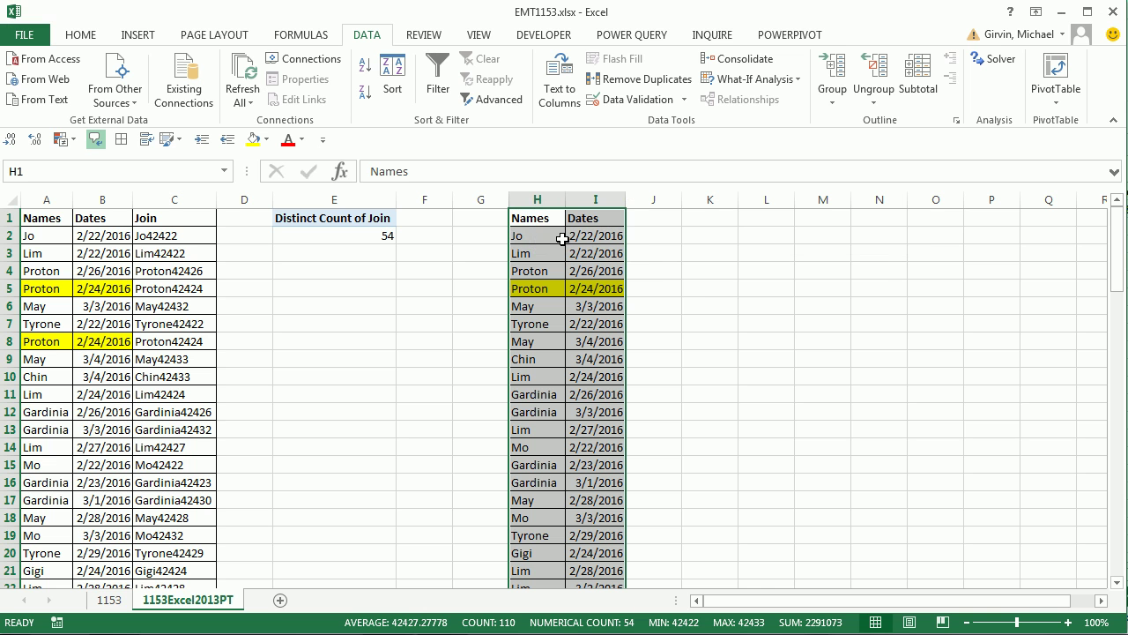
Select the remaining name entries in H2:H55 to check how many records are left
drag(538, 236, 541, 606)
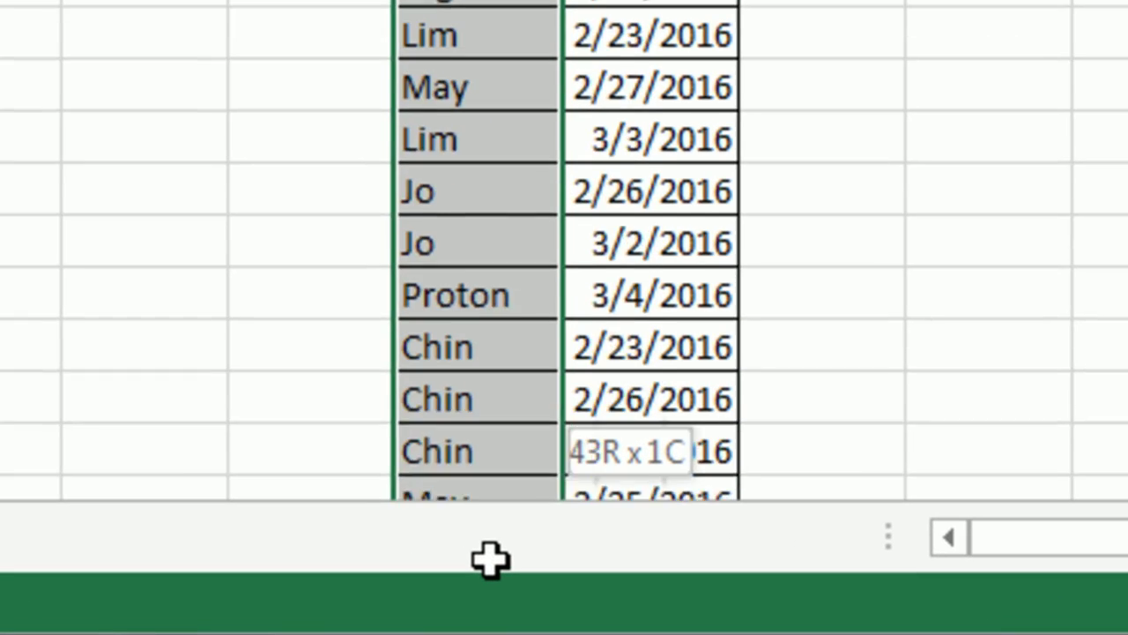
drag(490, 558, 540, 392)
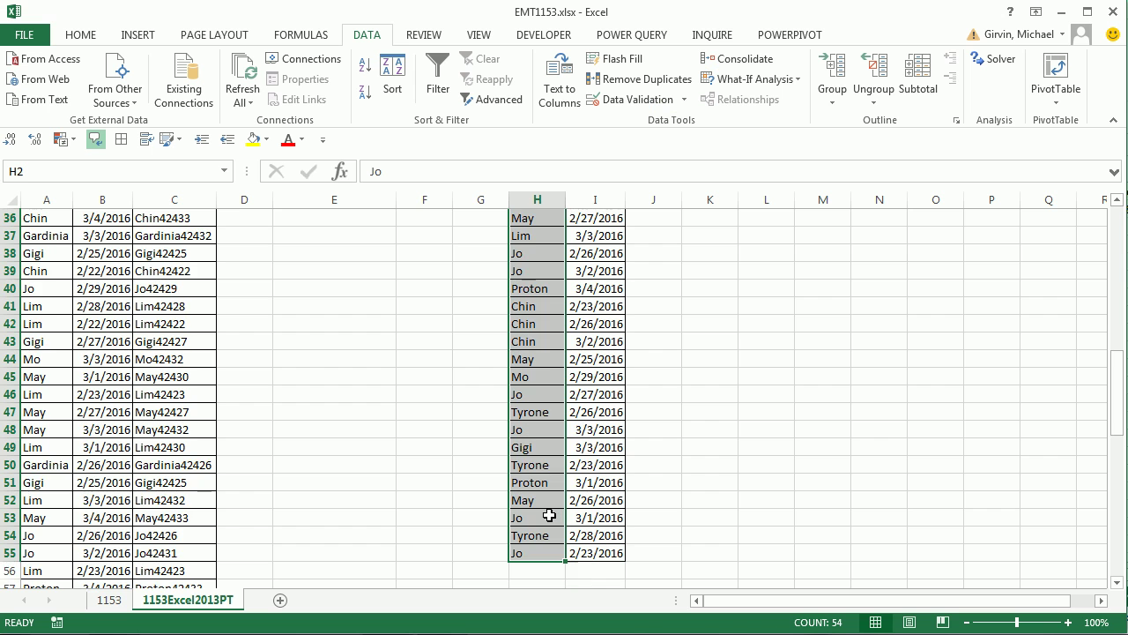
key(ctrl+BackSpace)
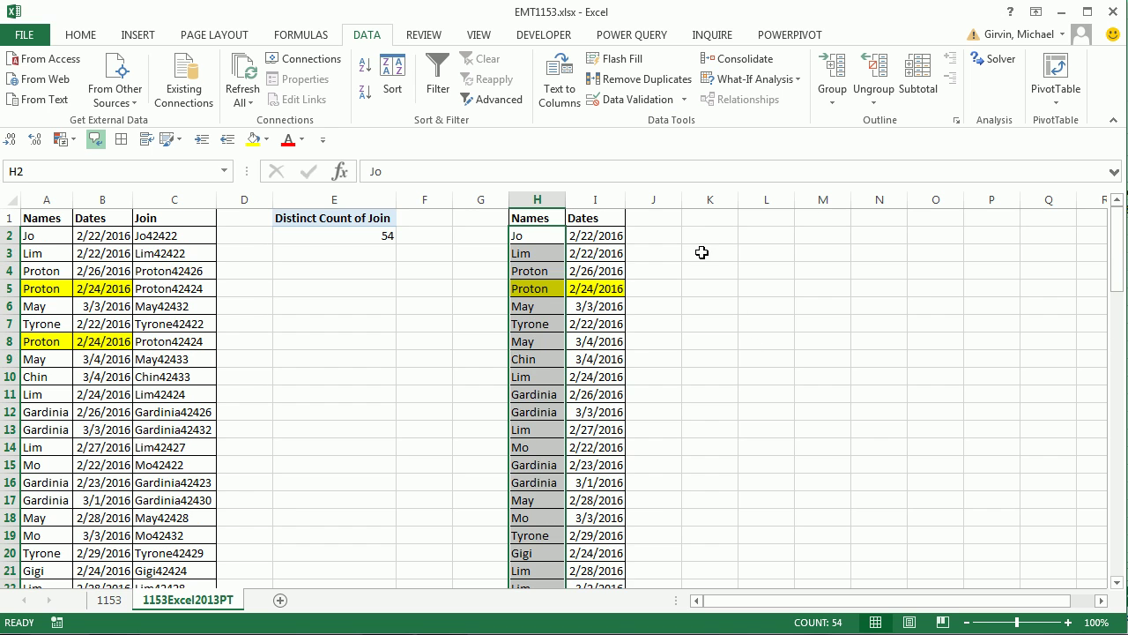
Count the remaining dates in cell K2 with the formula =COUNT(I2:I55)
click(705, 239)
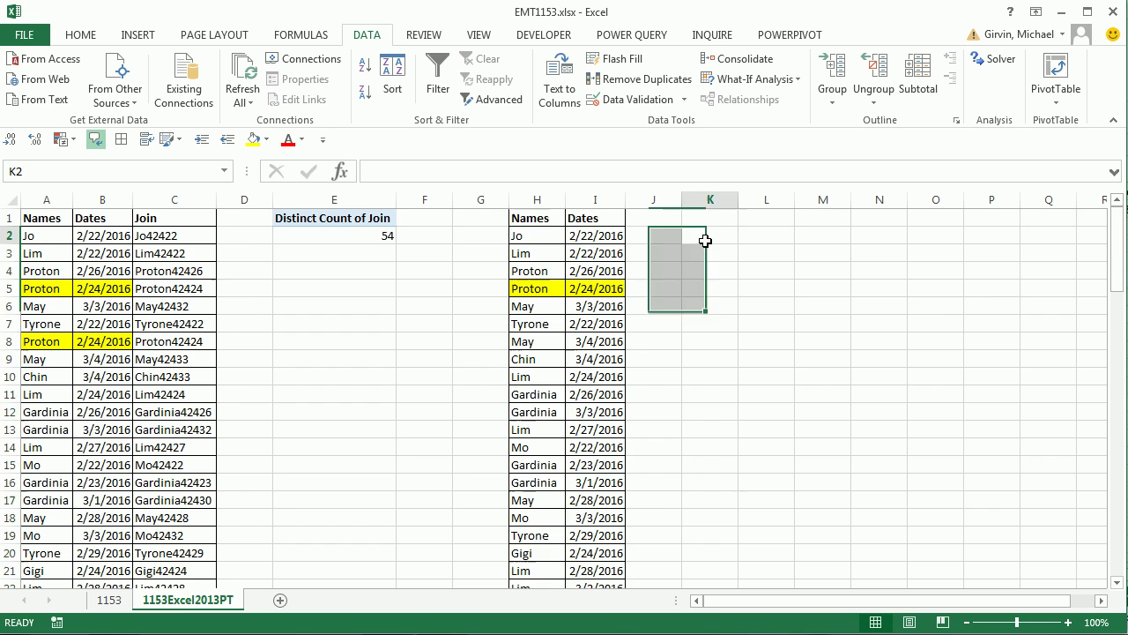
text(=)
key(BackSpace)
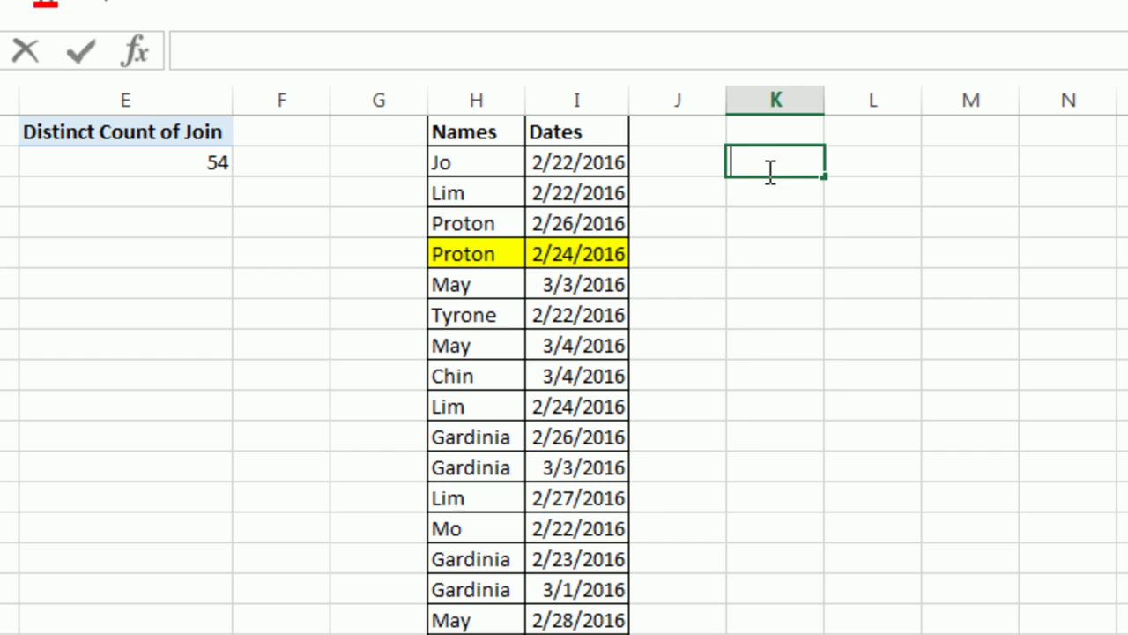
text(=count)
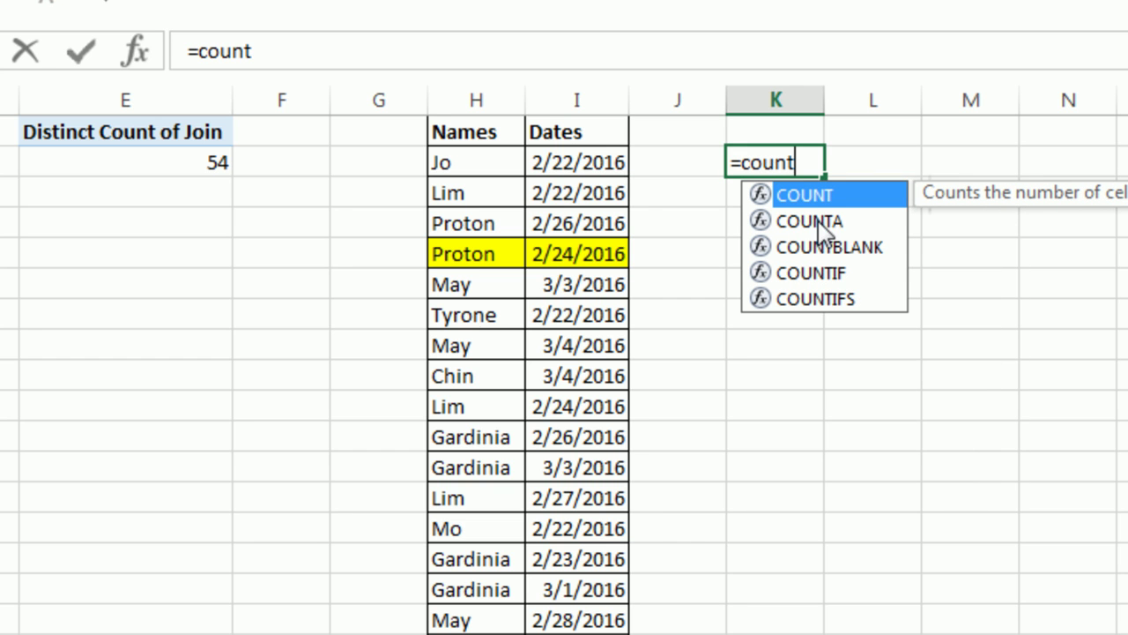
key(Tab)
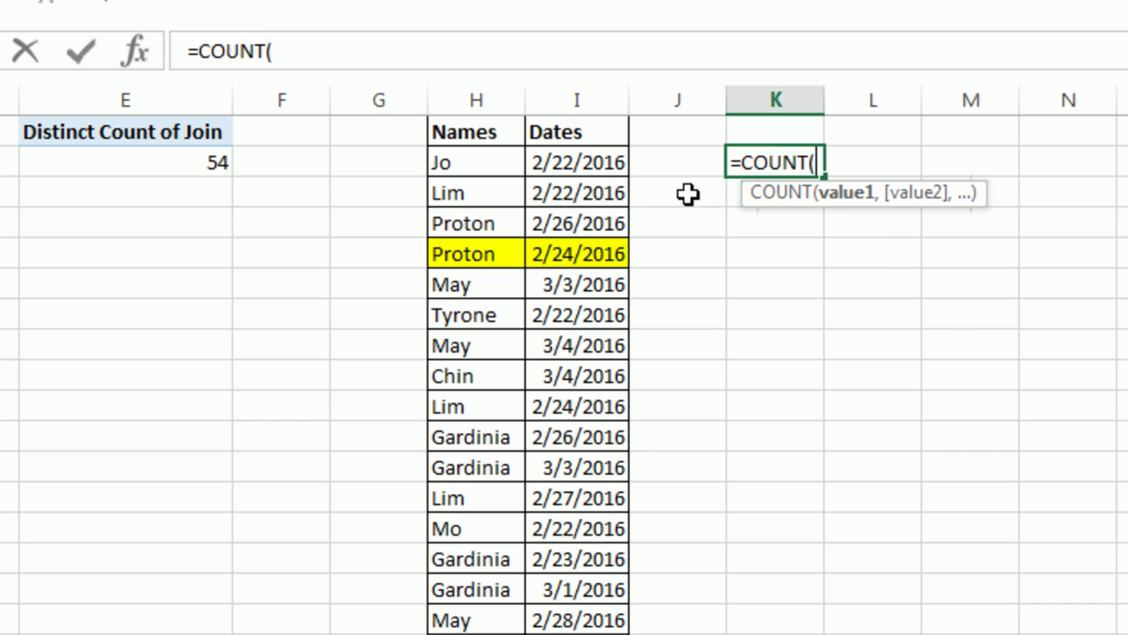
click(553, 165)
key(ctrl+shift+Down)
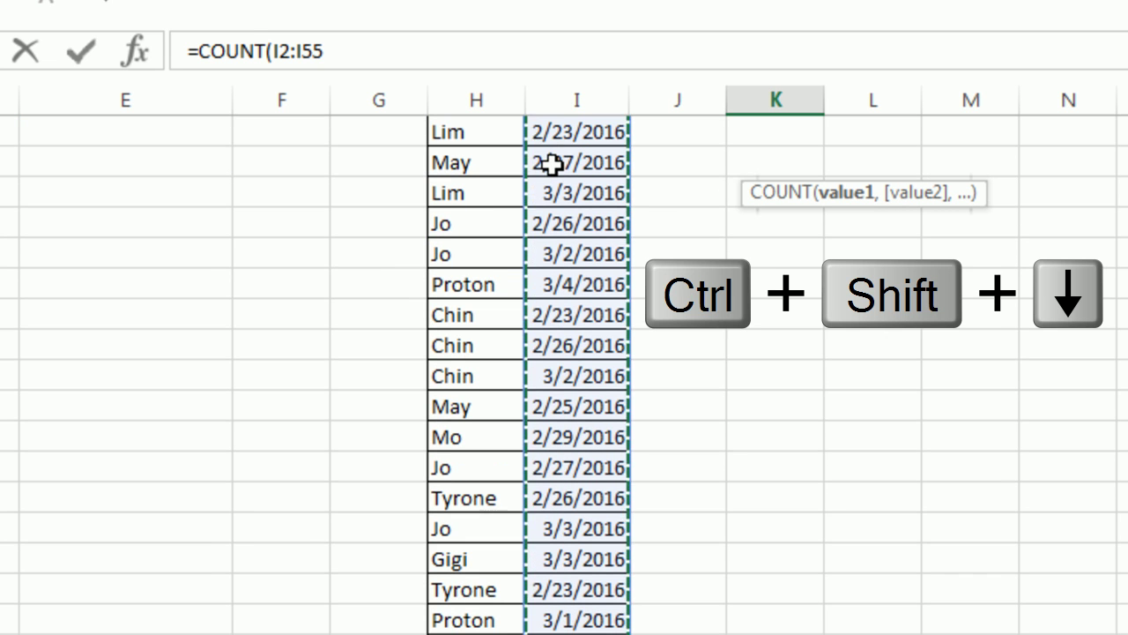
key(shift+Return)
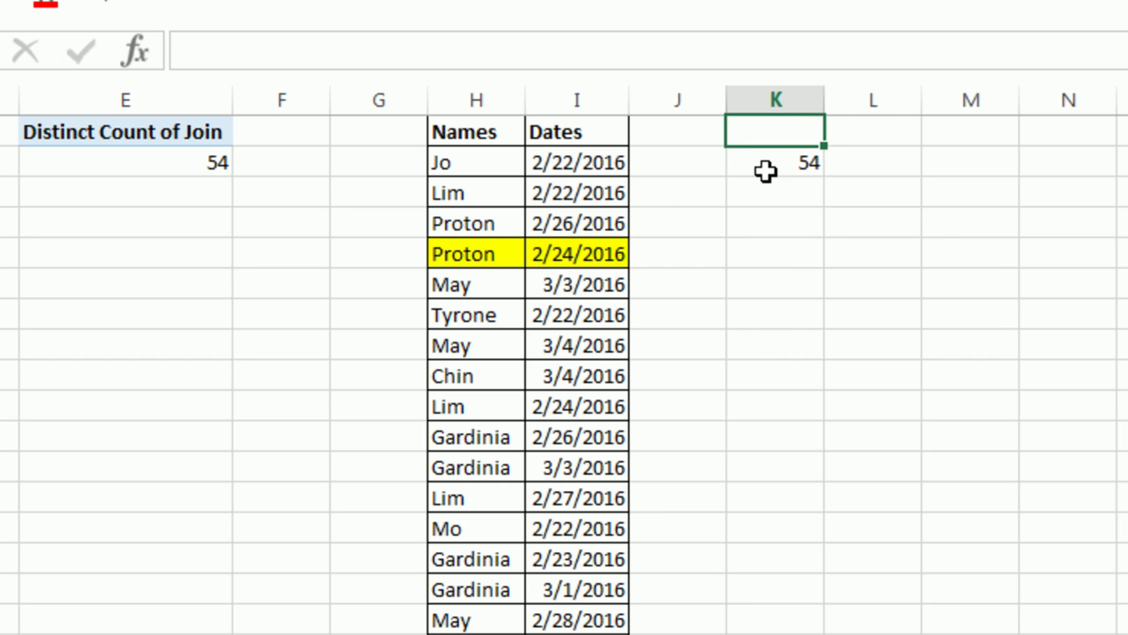
Label cell K1 "Unique Count" and make the label bold
text(Unique Count)
key(ctrl+Return)
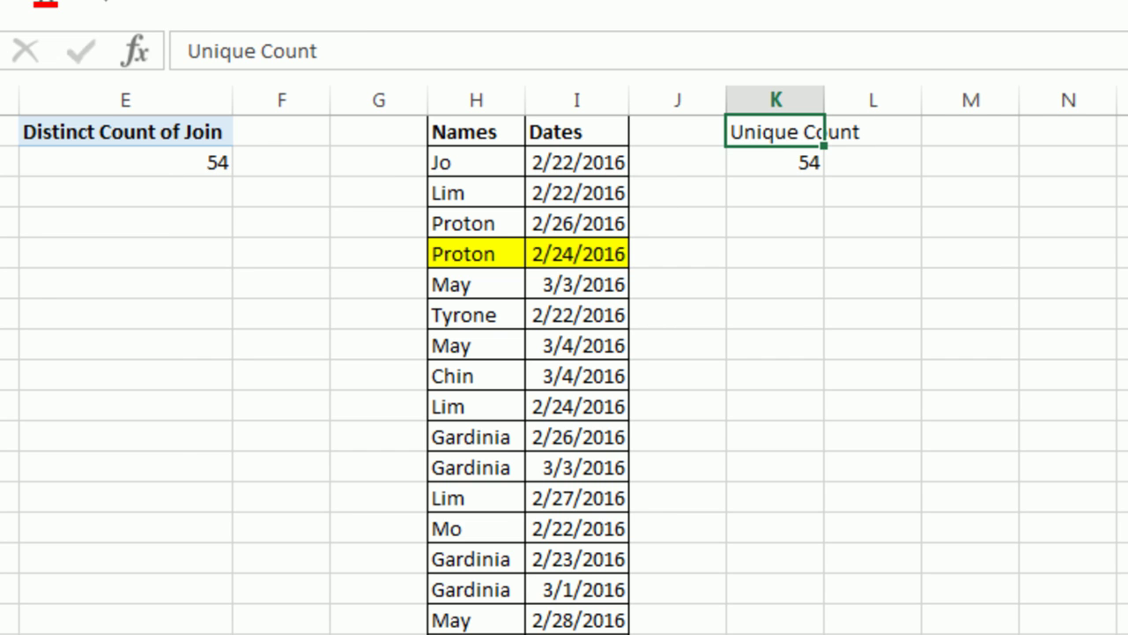
key(ctrl+b)
click(763, 227)
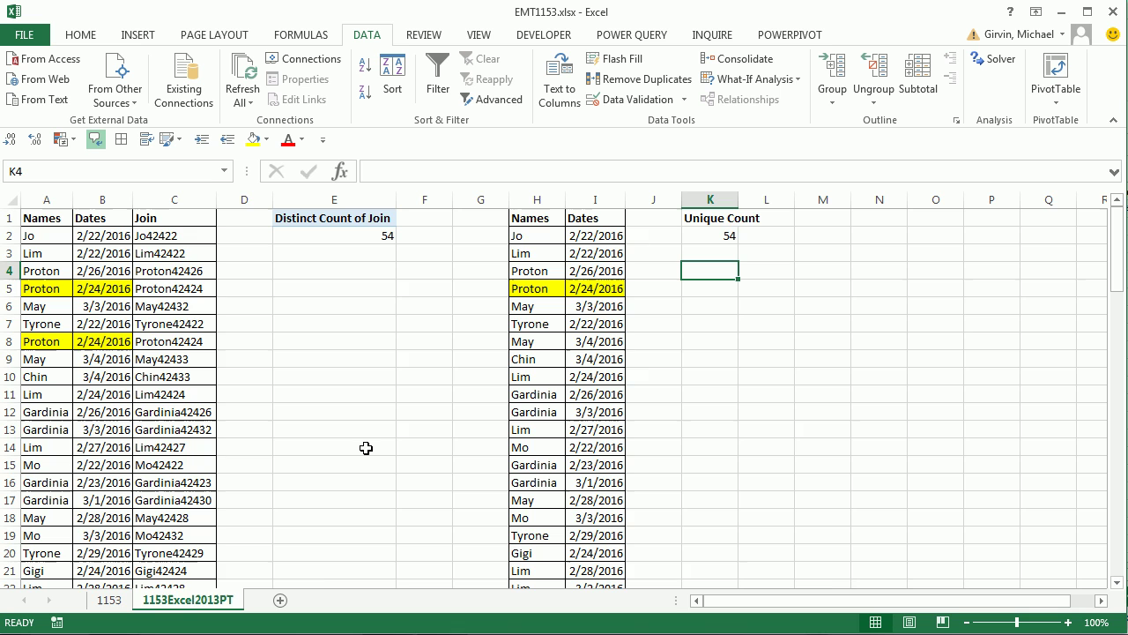
On sheet 1153, create named ranges for the whole Names and Dates table using only the top-row labels
click(109, 599)
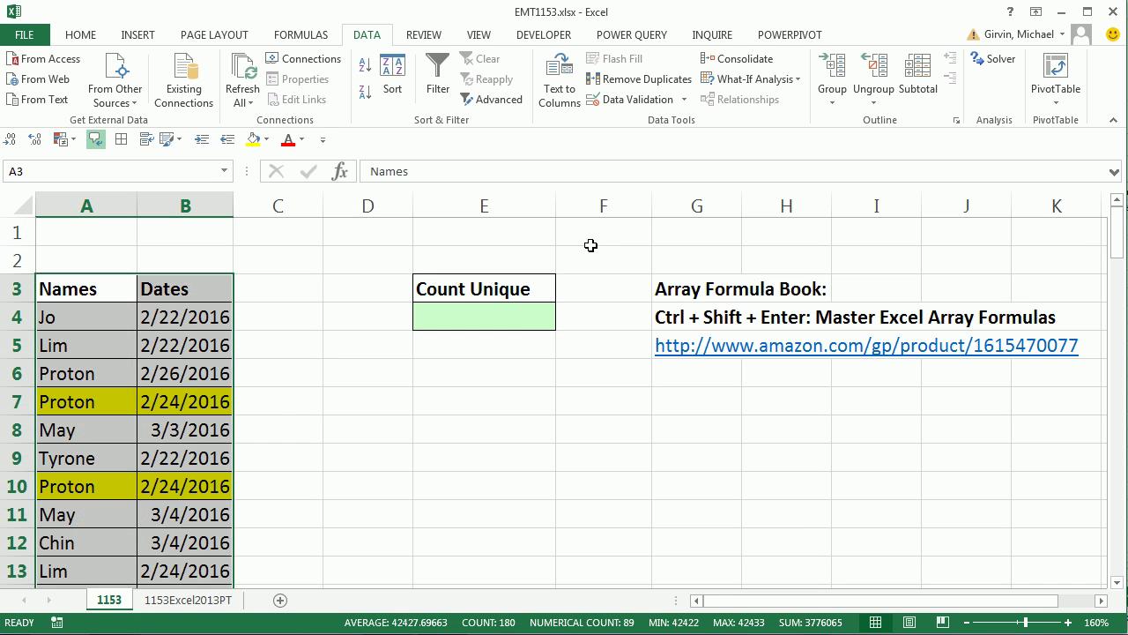
click(479, 313)
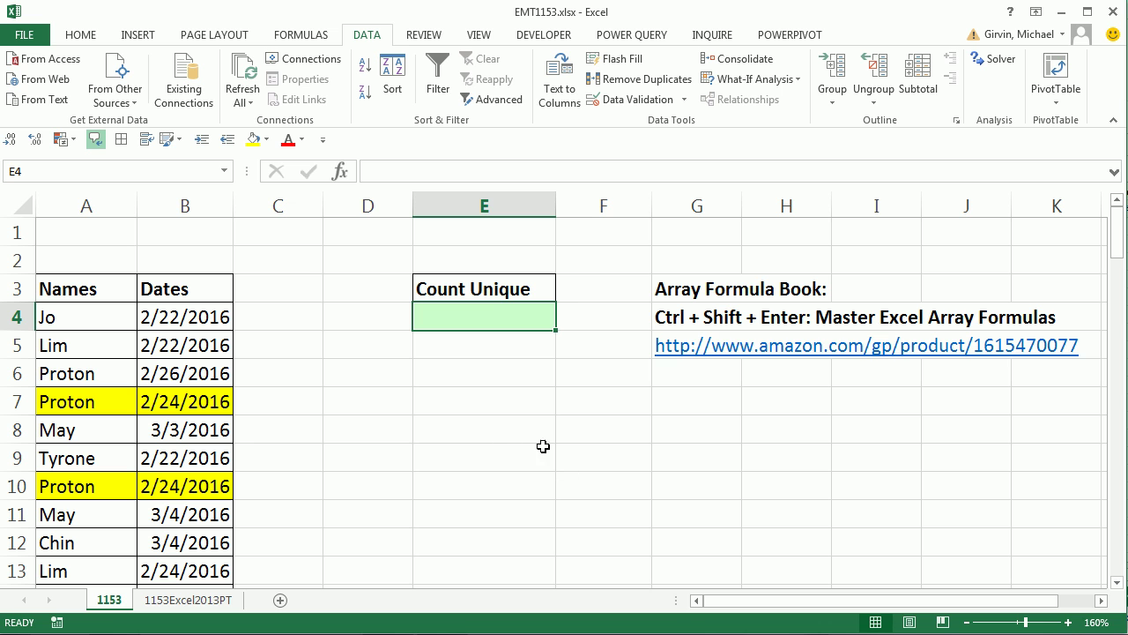
click(68, 296)
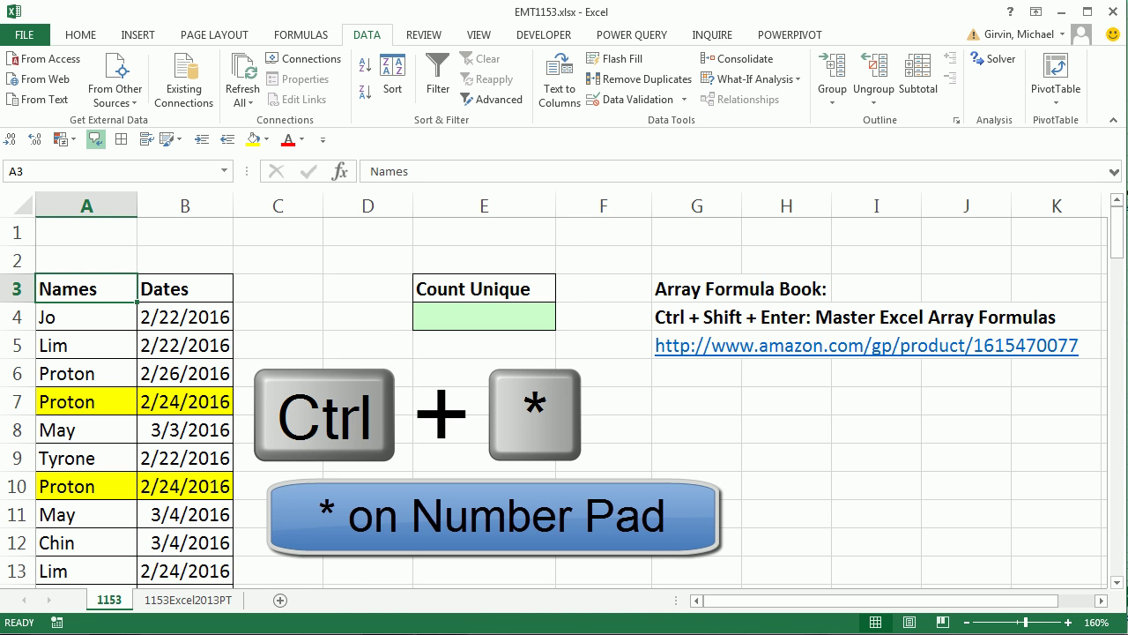
key(ctrl+KP_Multiply)
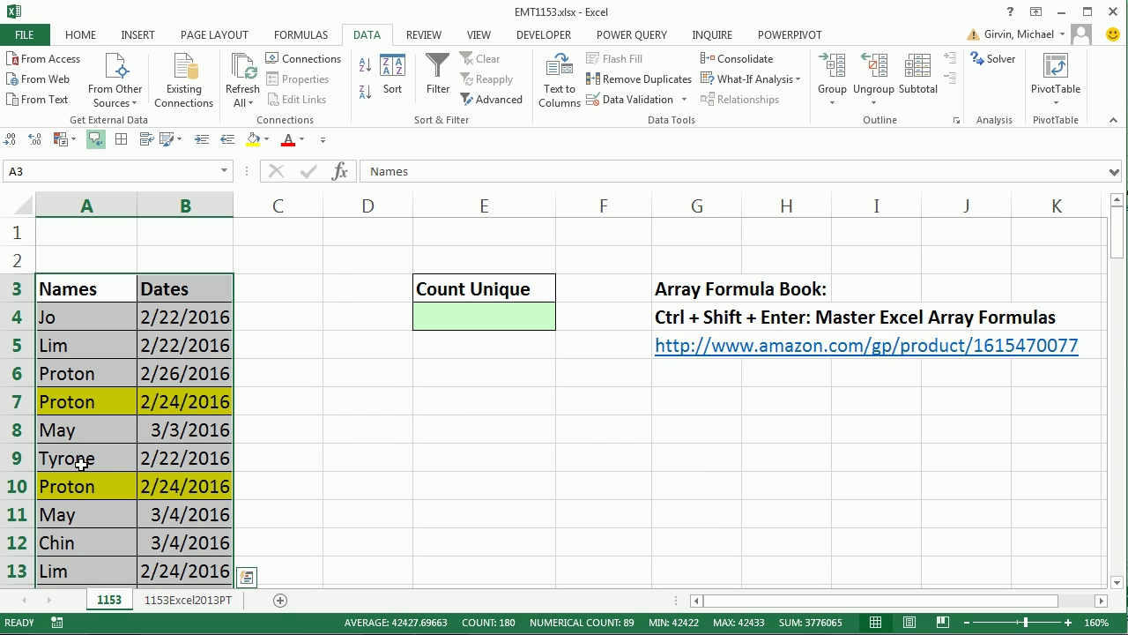
click(326, 38)
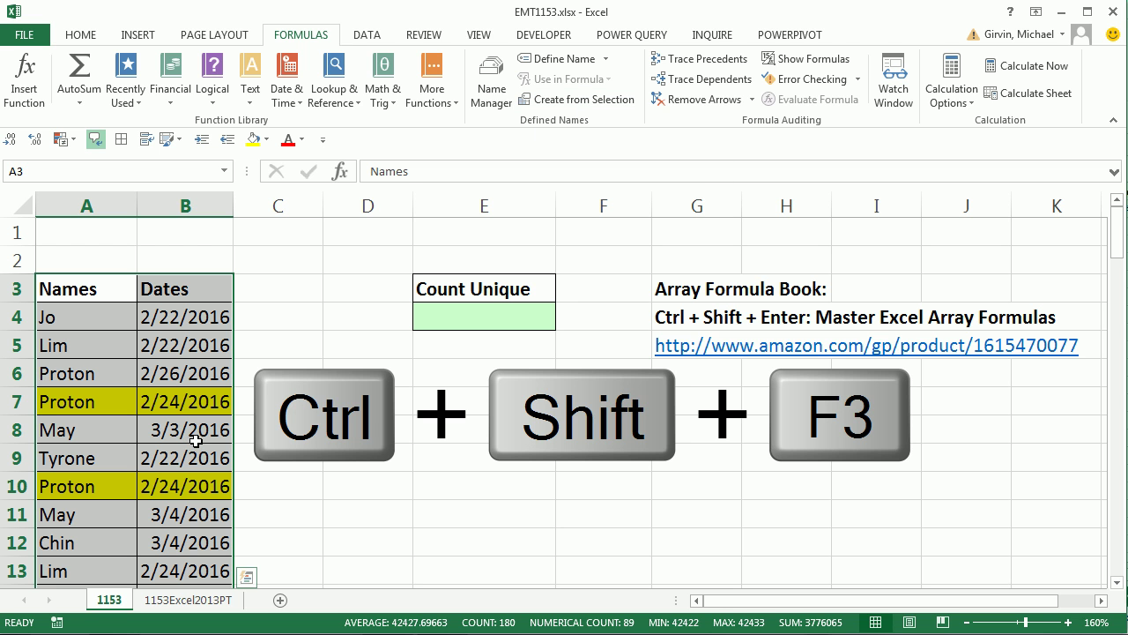
key(ctrl+shift+F3)
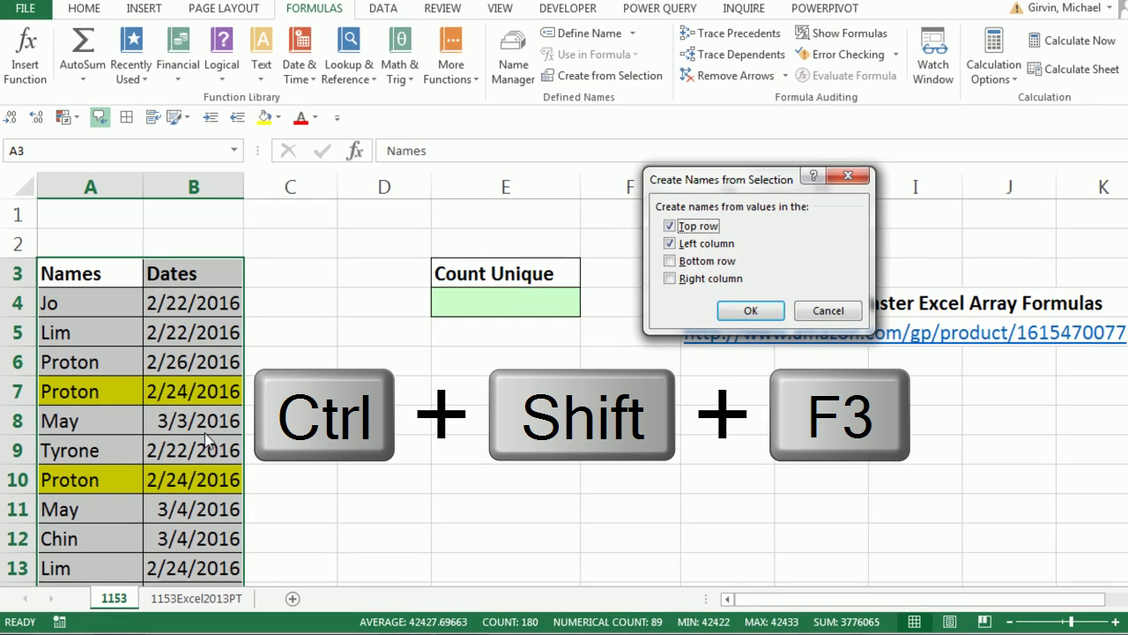
drag(705, 166, 327, 271)
click(476, 167)
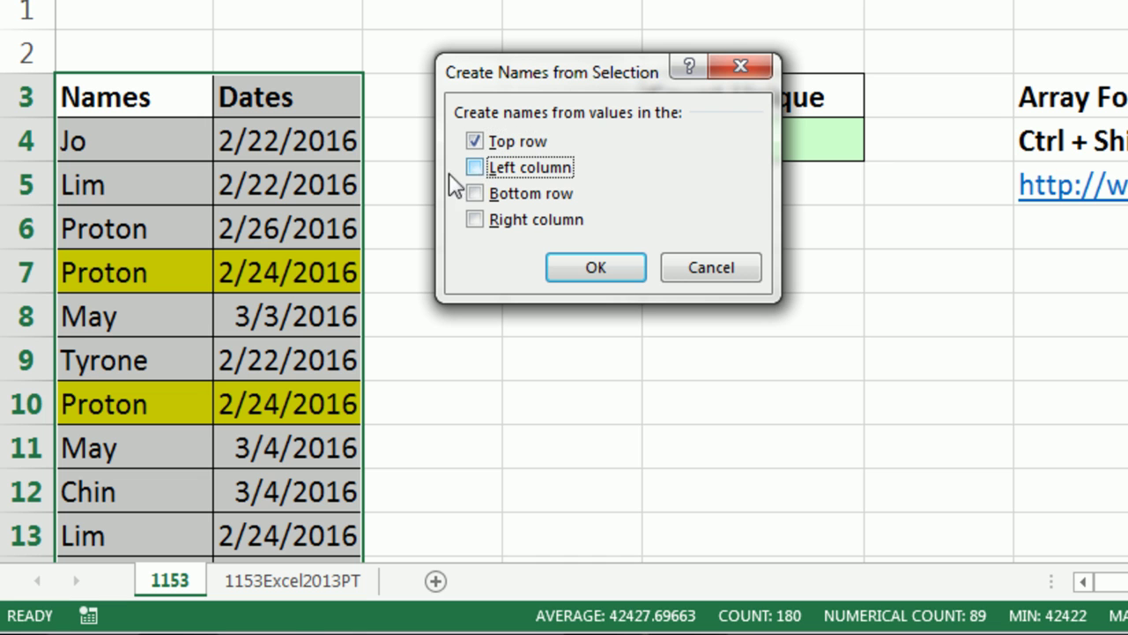
click(592, 270)
scroll(146, 111, down, 1)
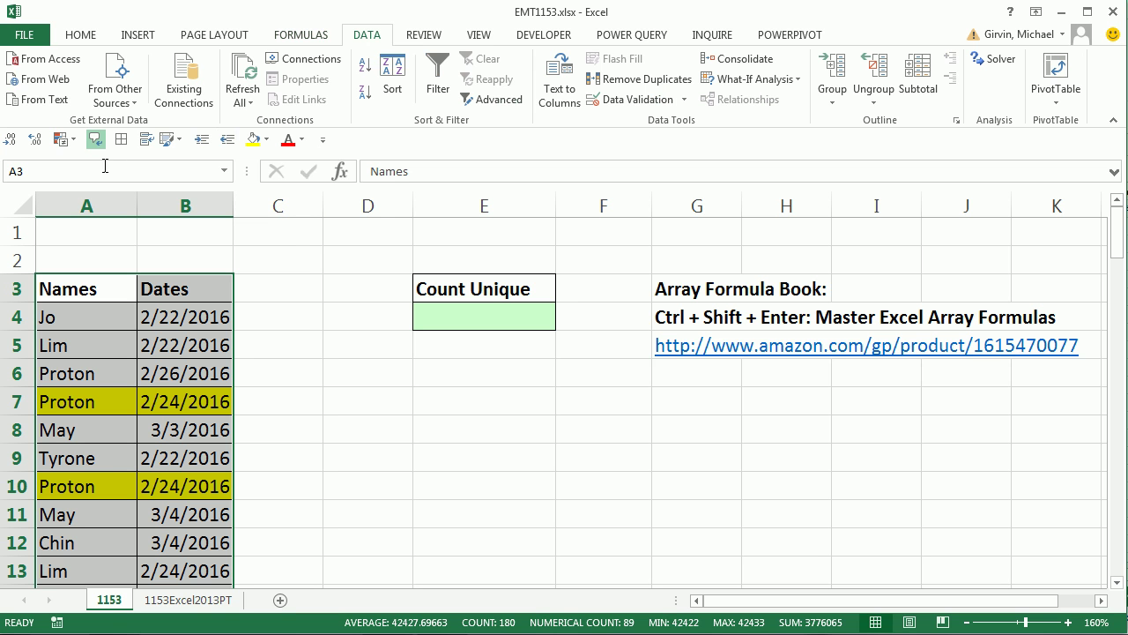
Jump to the named ranges Dates and Names in turn to check which cells each one covers
click(224, 171)
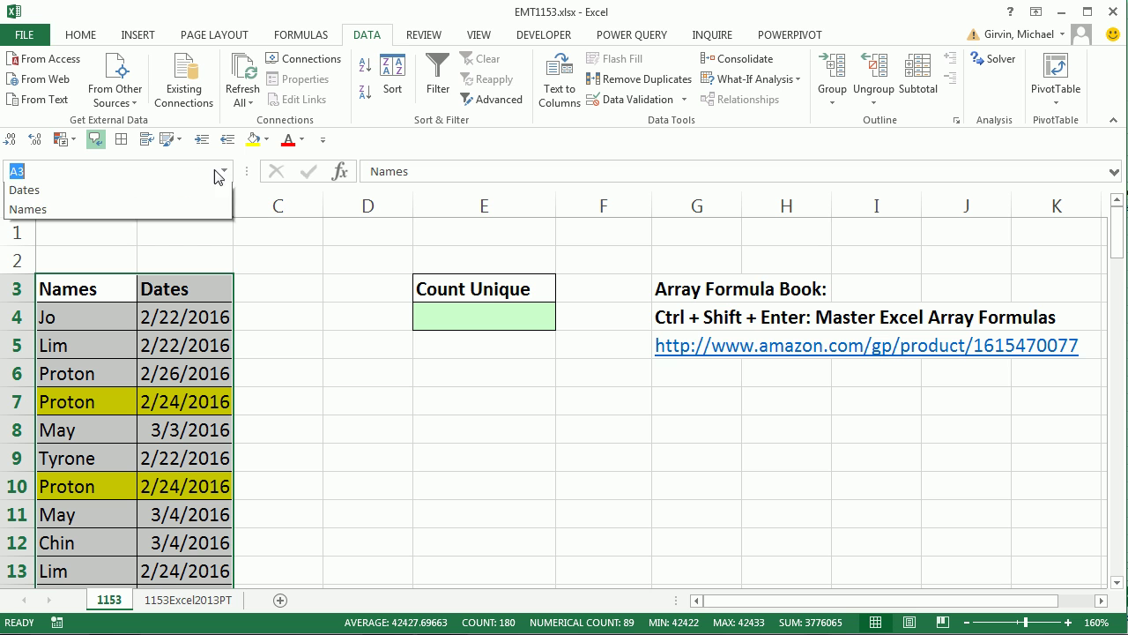
click(112, 193)
scroll(262, 367, up, 1)
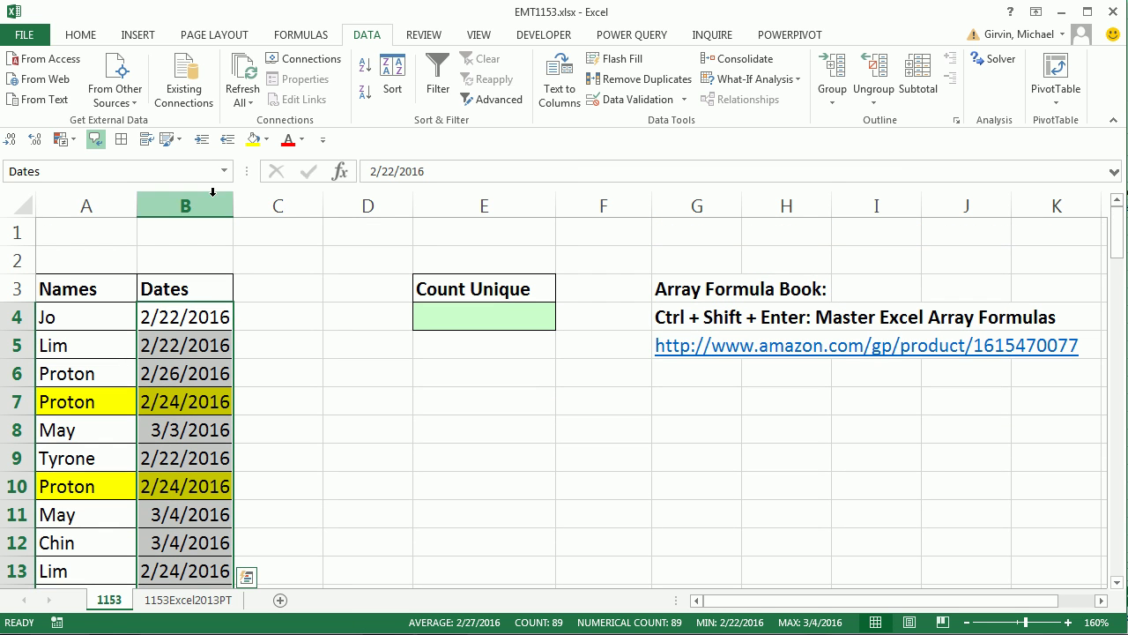
click(224, 171)
click(71, 210)
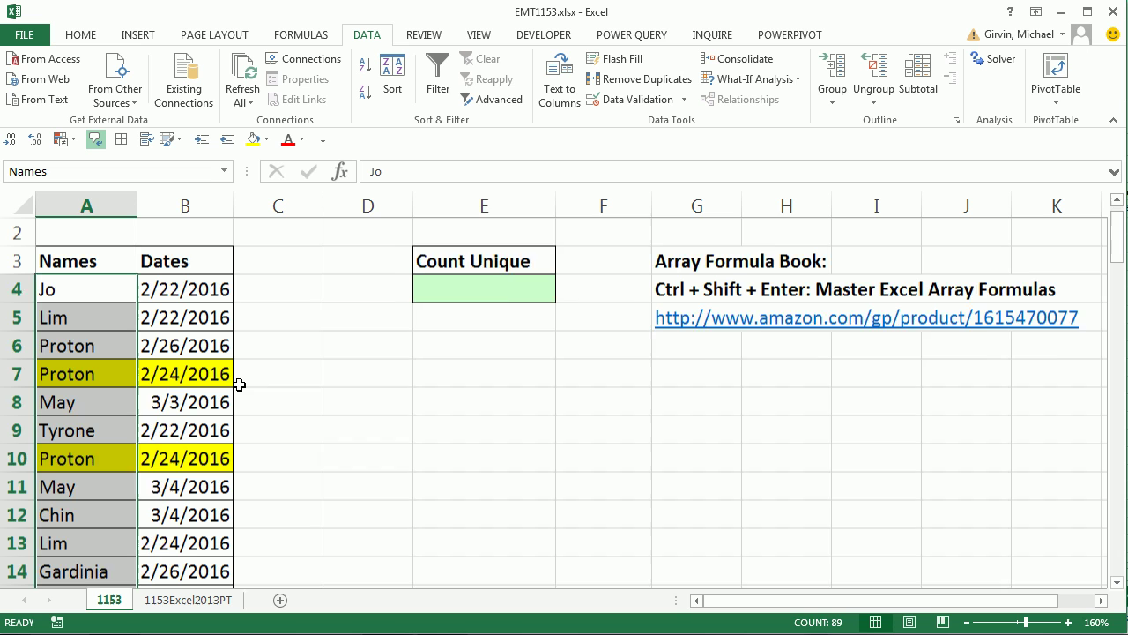
scroll(157, 370, up, 1)
Enter the example formula =MATCH(A4,A4:A7,0) in the Count Unique cell E4, keeping the cell in edit mode
click(437, 314)
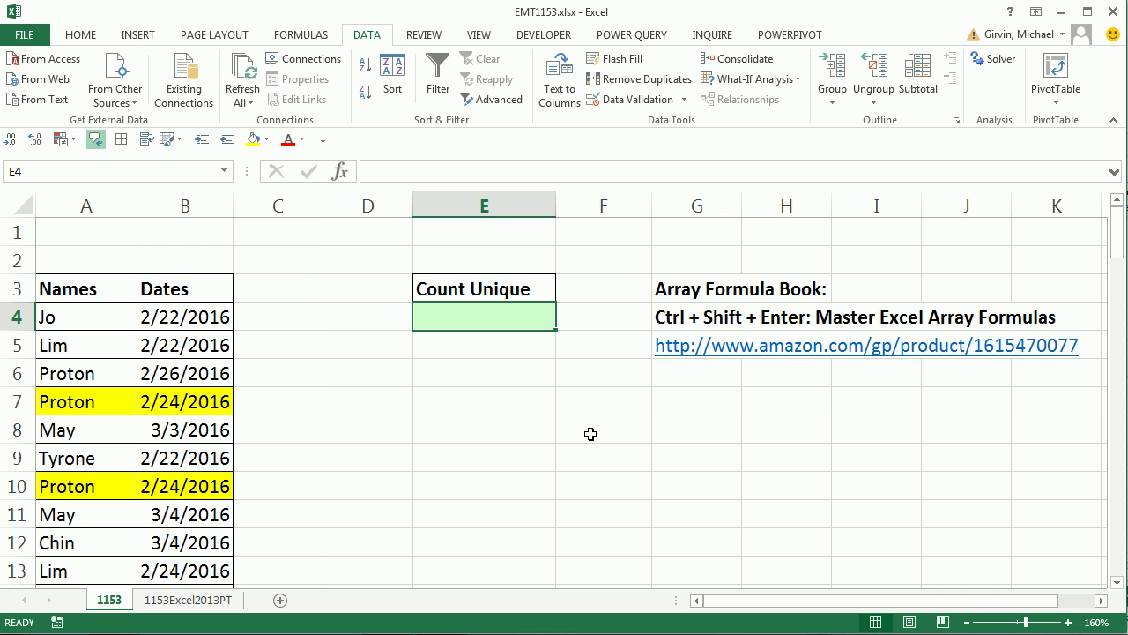
text(=)
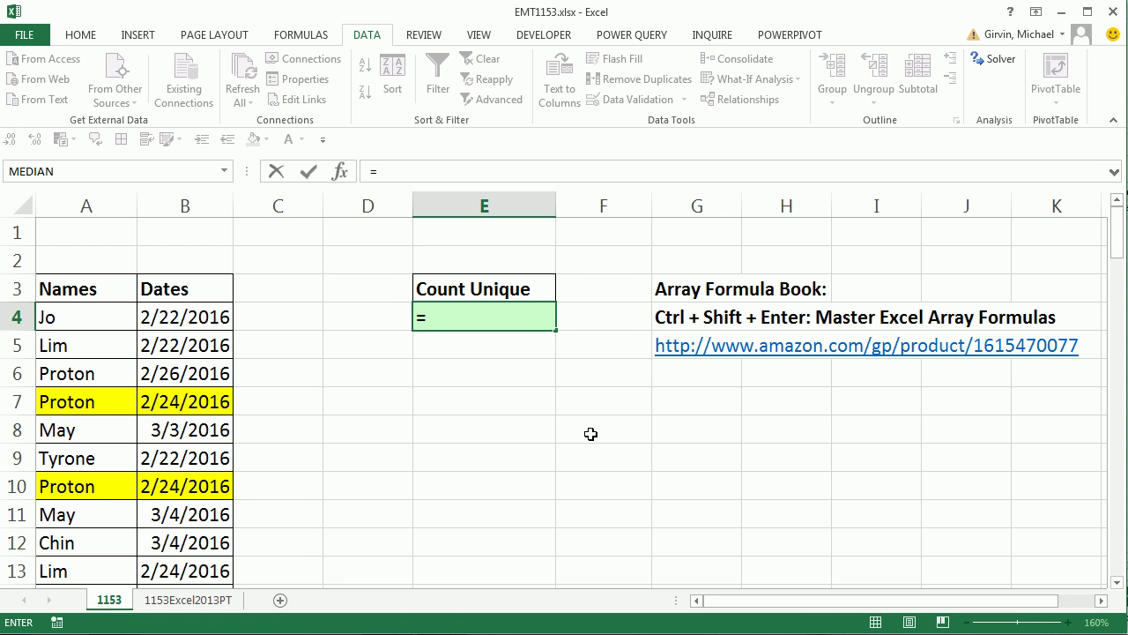
text(ma)
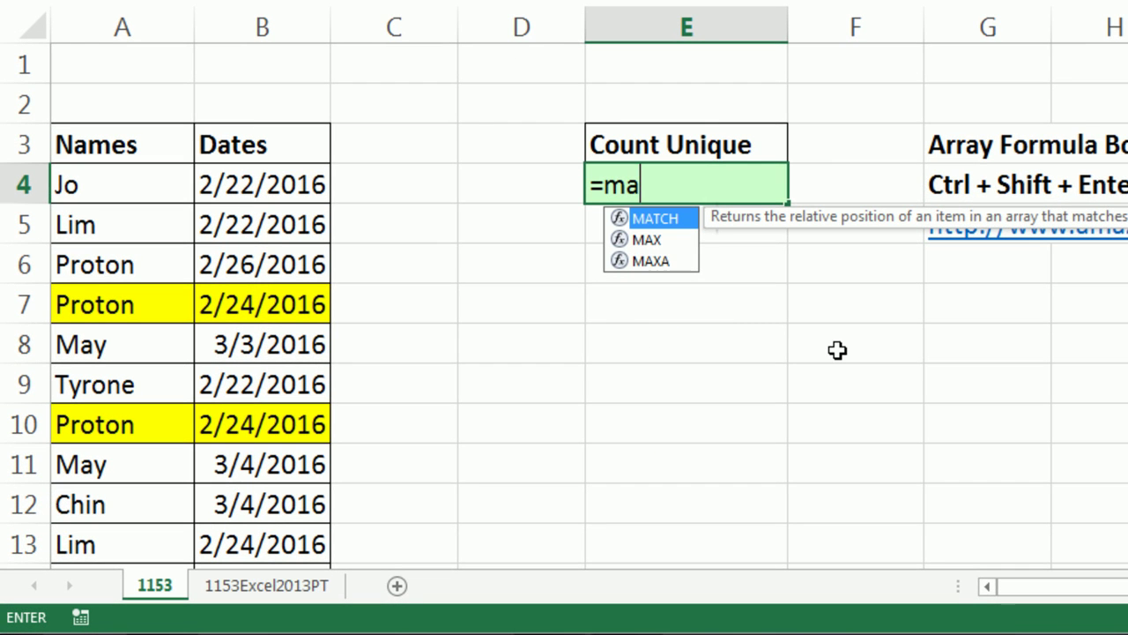
key(Tab)
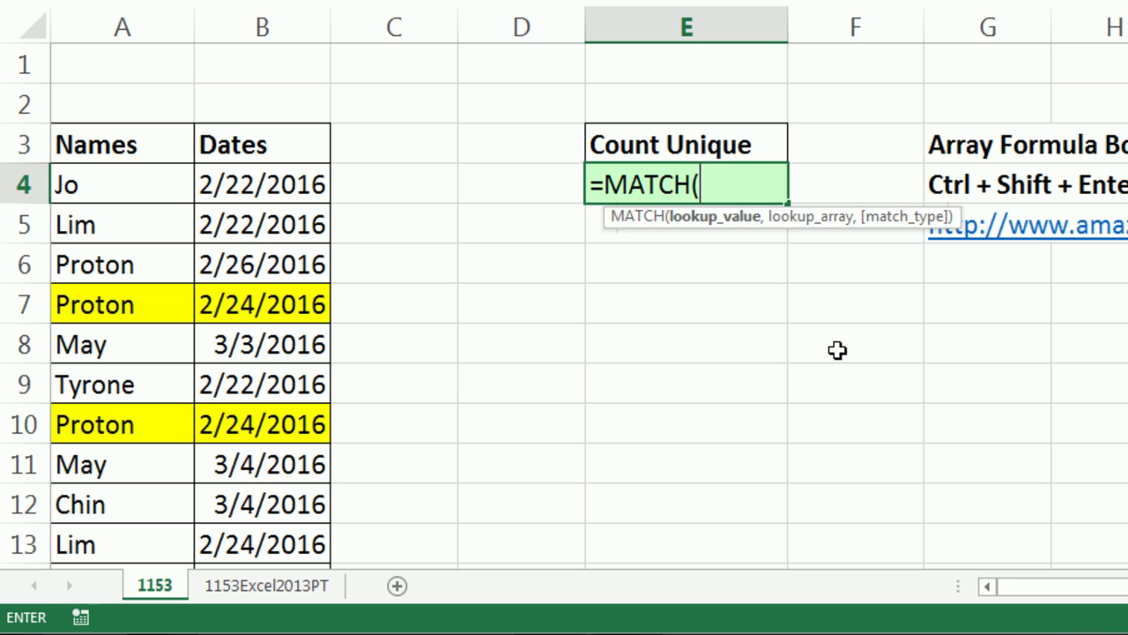
click(146, 180)
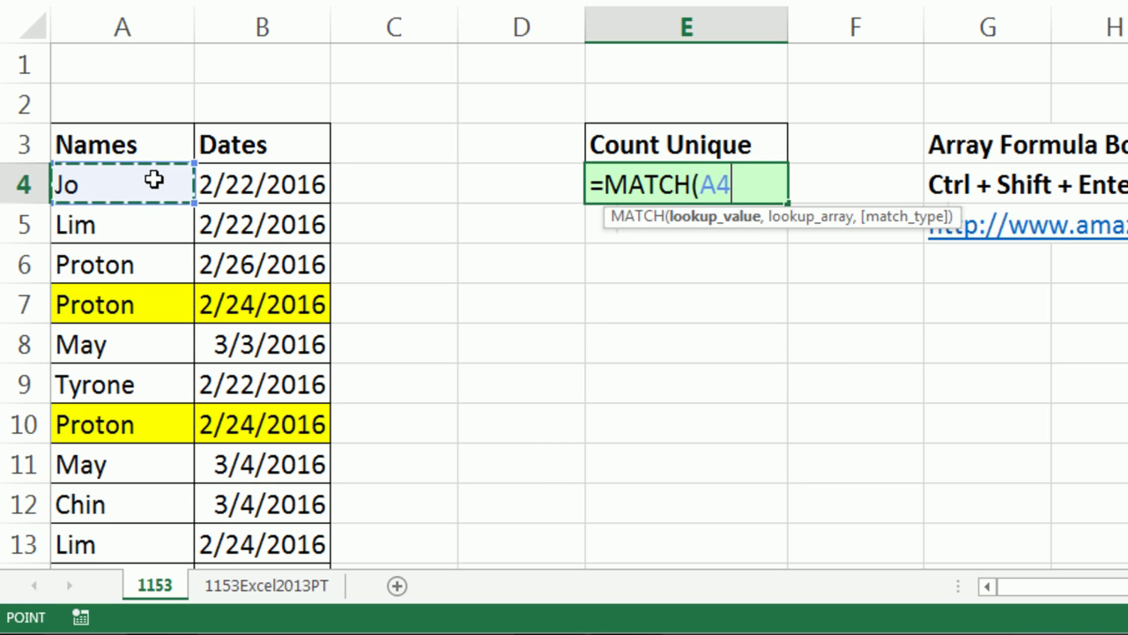
text(,)
drag(141, 181, 146, 315)
text(,0))
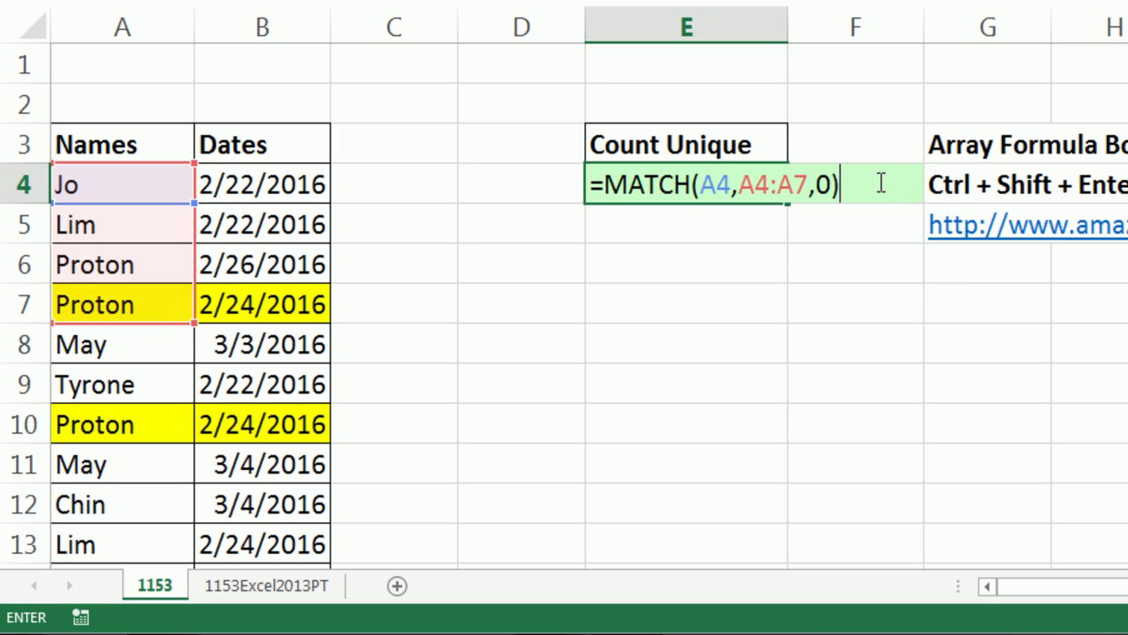
Evaluate the whole MATCH formula within E4 to preview its result, and restore the formula text
drag(881, 183, 326, 177)
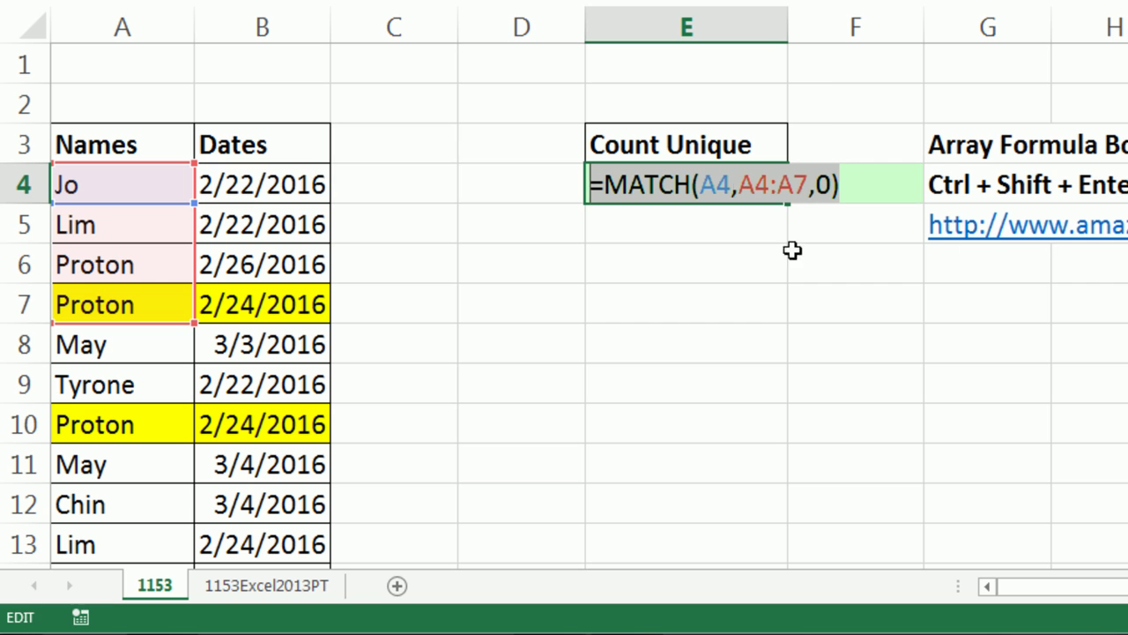
click(716, 183)
drag(858, 181, 93, 159)
key(F9)
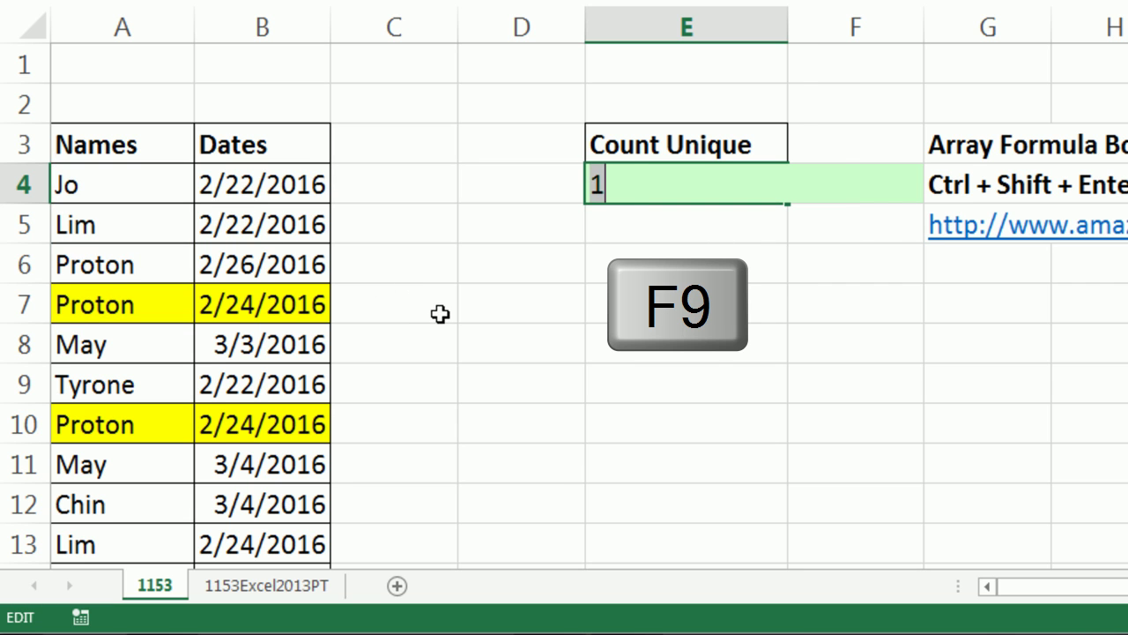
key(ctrl+z)
key(Left)
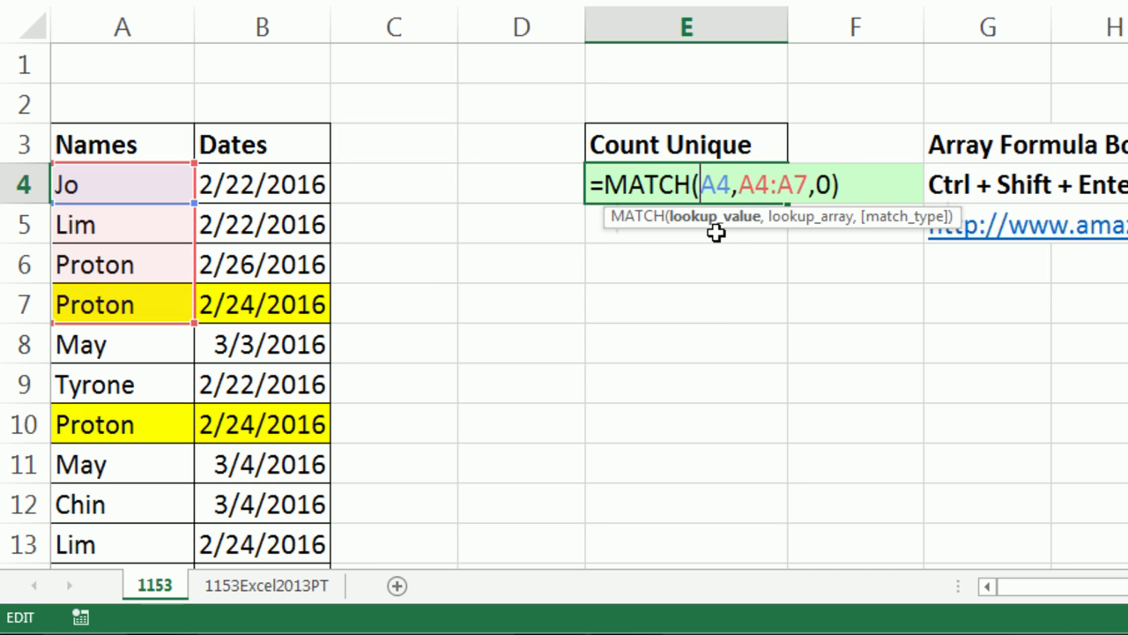
Replace the MATCH arguments in E4 with the joined lookup value Names&Dates
drag(702, 184, 919, 224)
key(Delete)
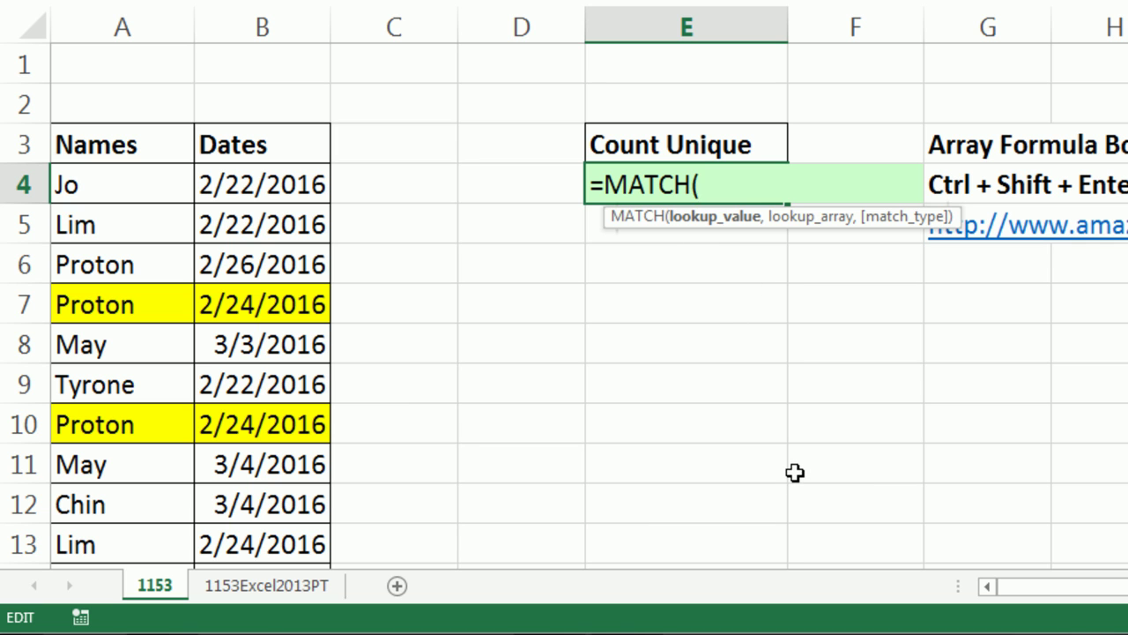
text(name)
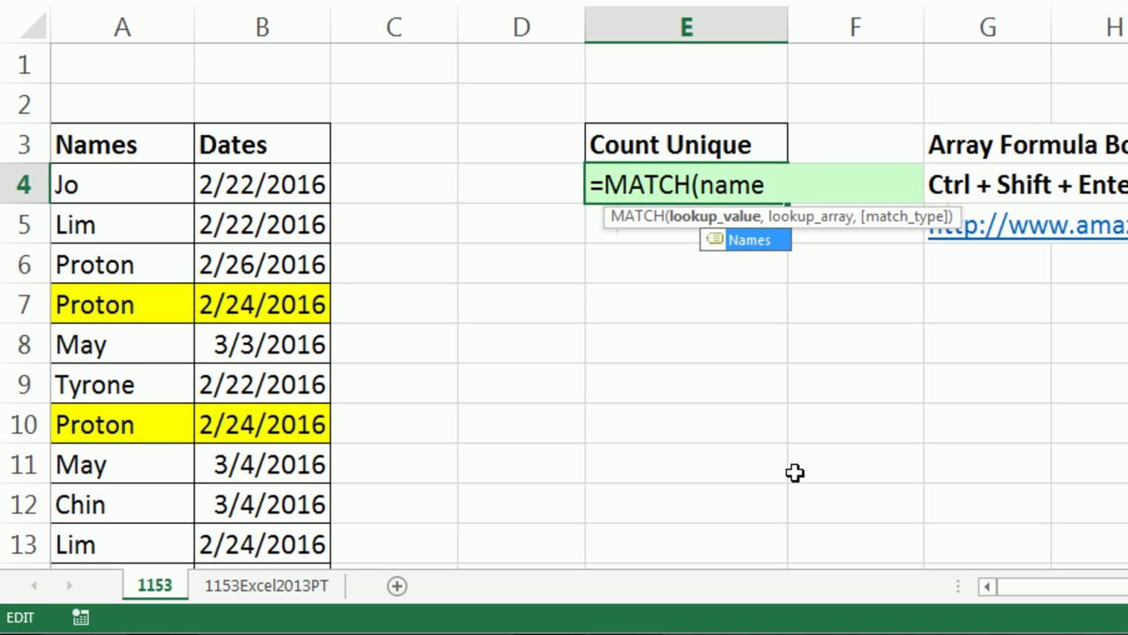
key(Tab)
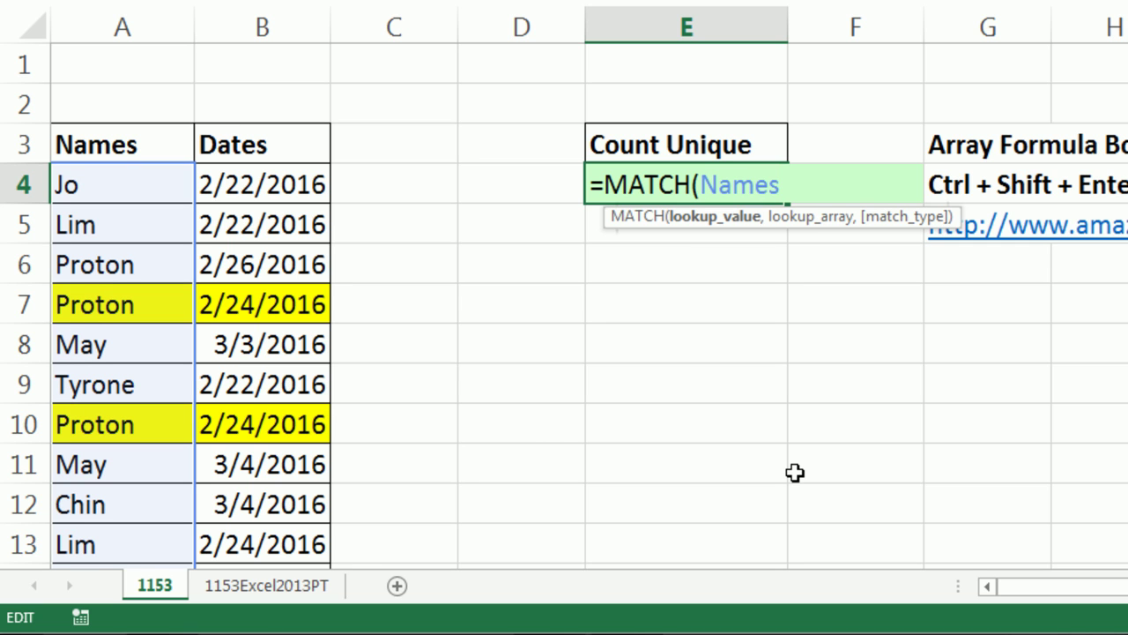
text(&Dates)
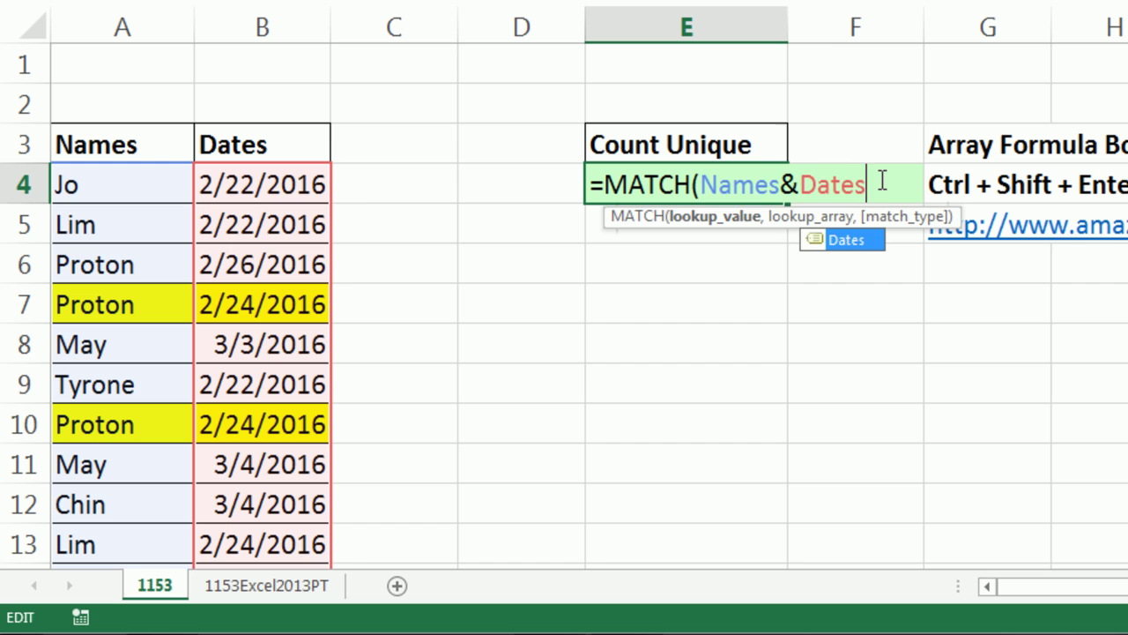
Evaluate the Names&Dates lookup value within the formula to inspect the joined array, and restore the expression
drag(867, 183, 705, 181)
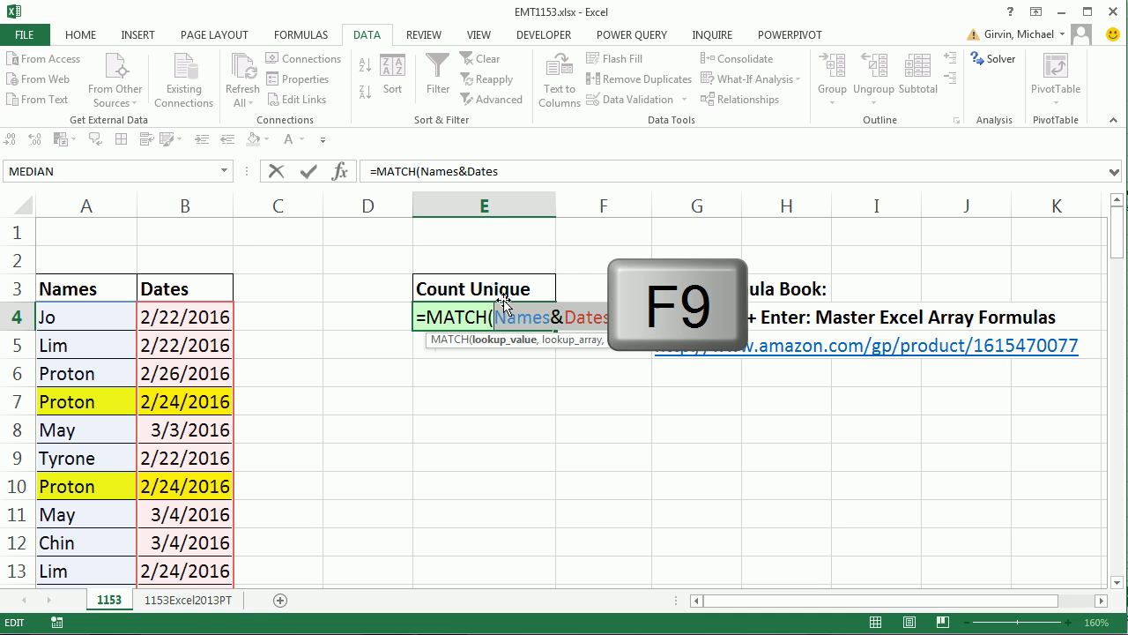
key(F9)
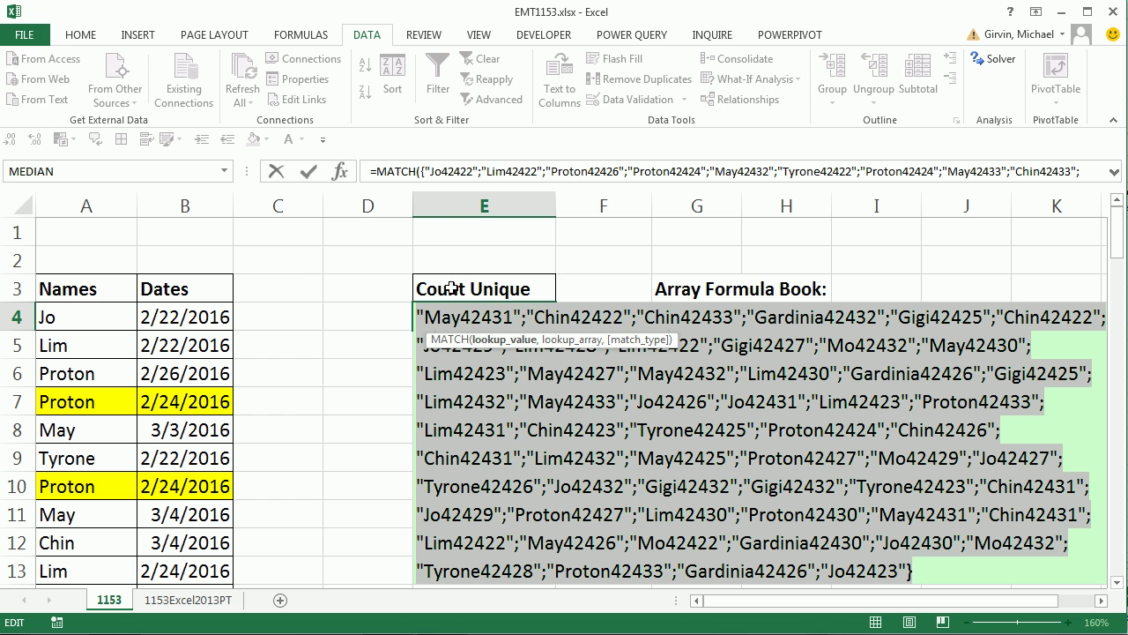
key(ctrl+z)
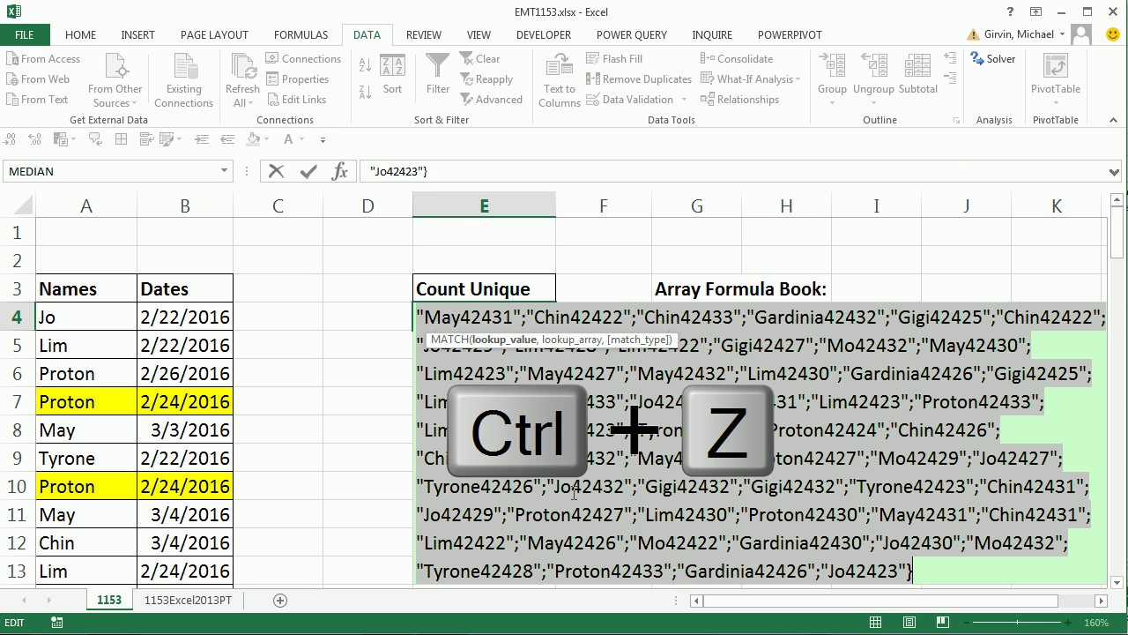
key(ctrl+z)
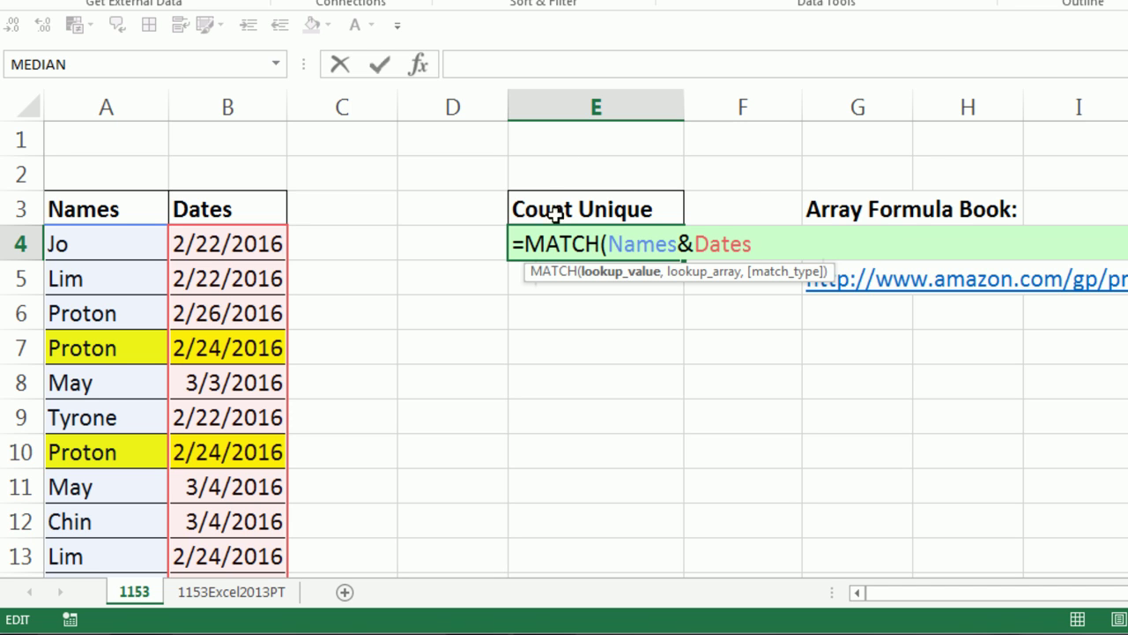
Complete the formula as =MATCH(Names&Dates,Names&Dates,0) by copying the lookup value into the lookup array and setting an exact match
text(,)
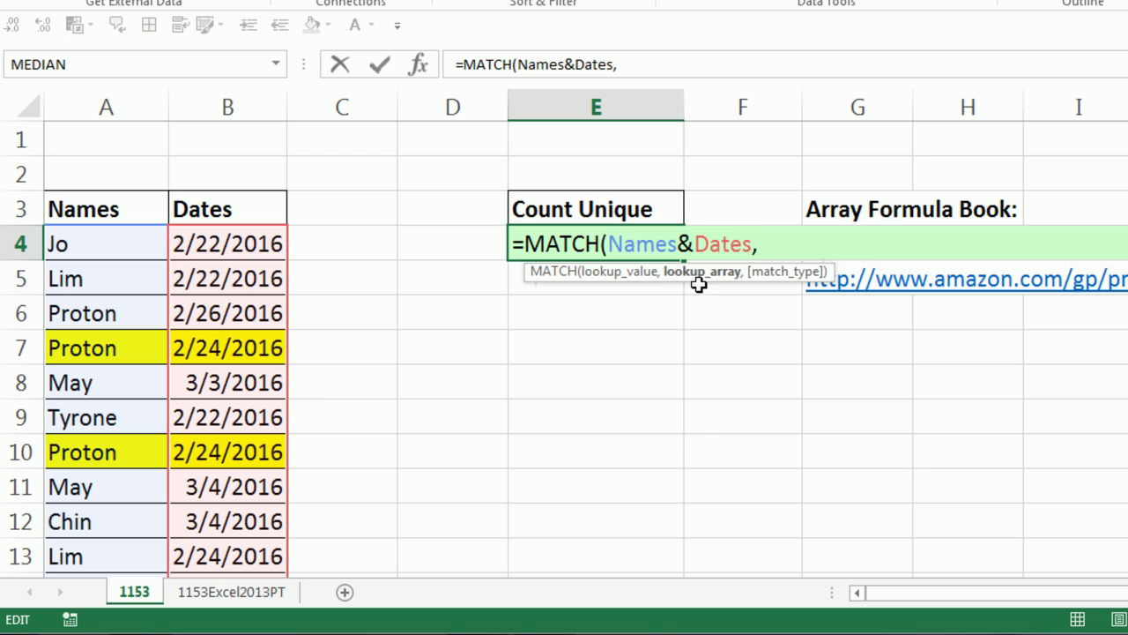
click(615, 273)
key(ctrl+c)
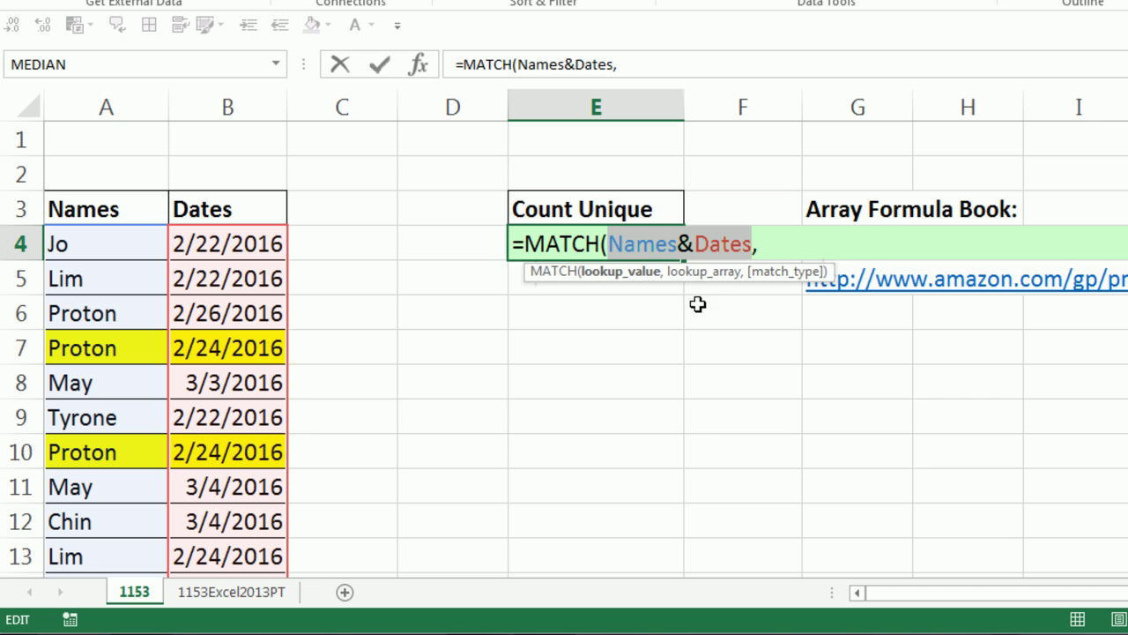
click(696, 273)
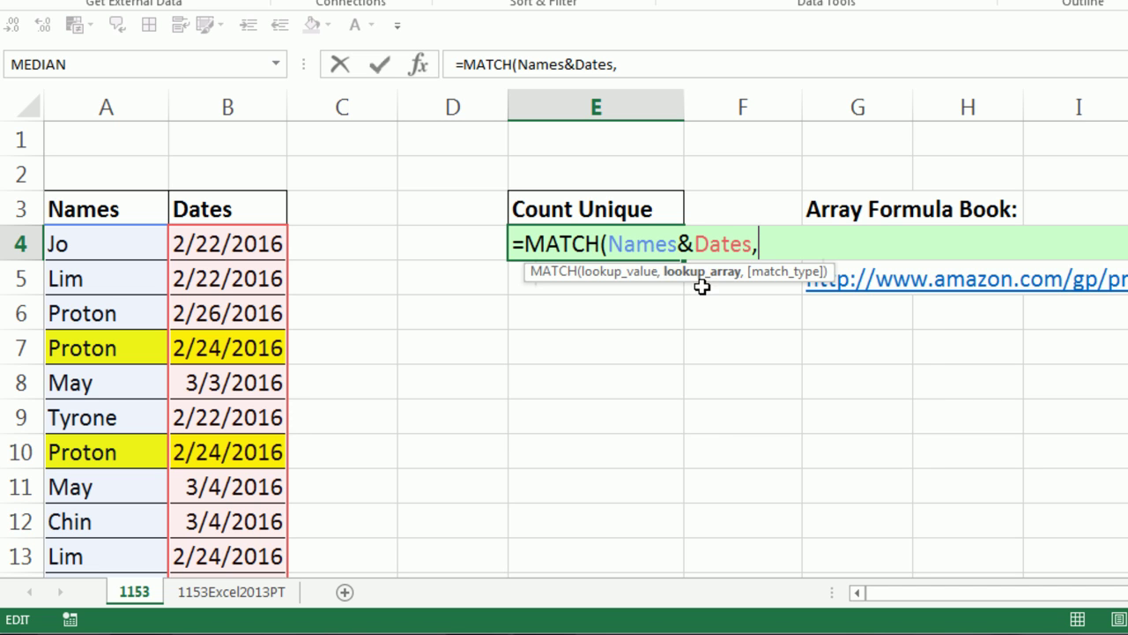
key(ctrl+v)
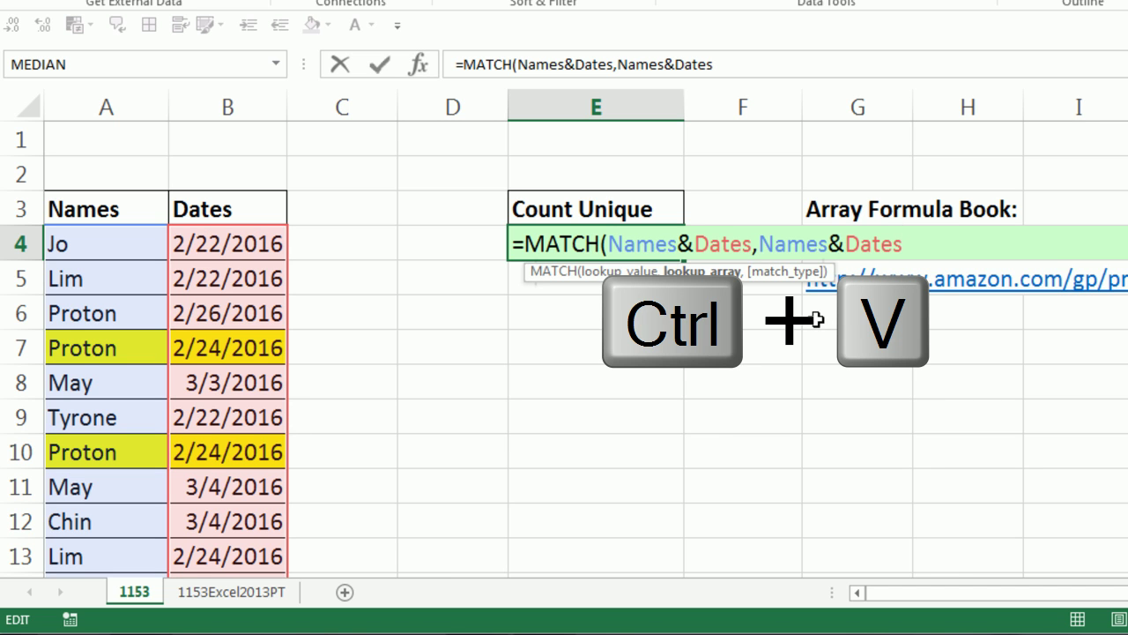
text(,)
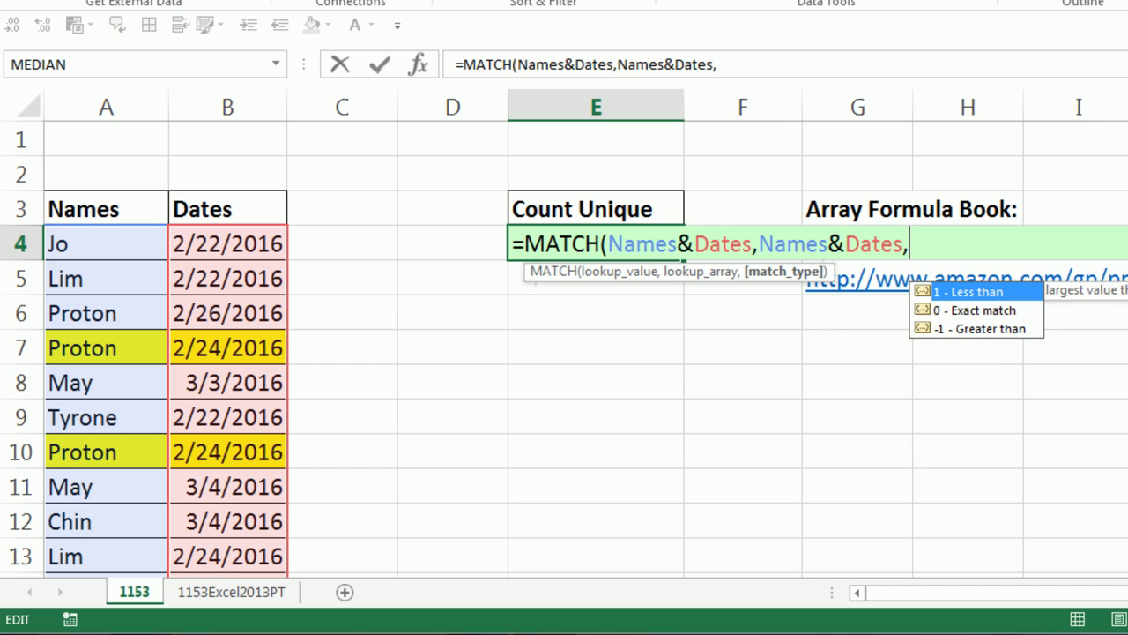
text(0)
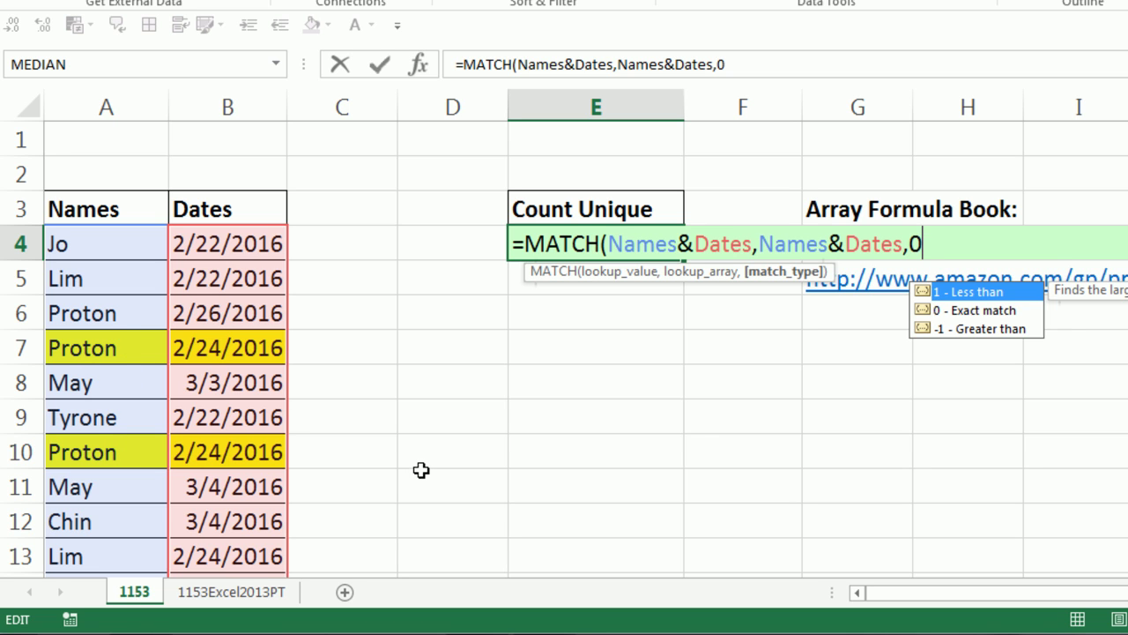
text())
Evaluate the complete MATCH formula over Names&Dates in E4 to preview its array of positions, and restore the formula text
drag(949, 247, 408, 238)
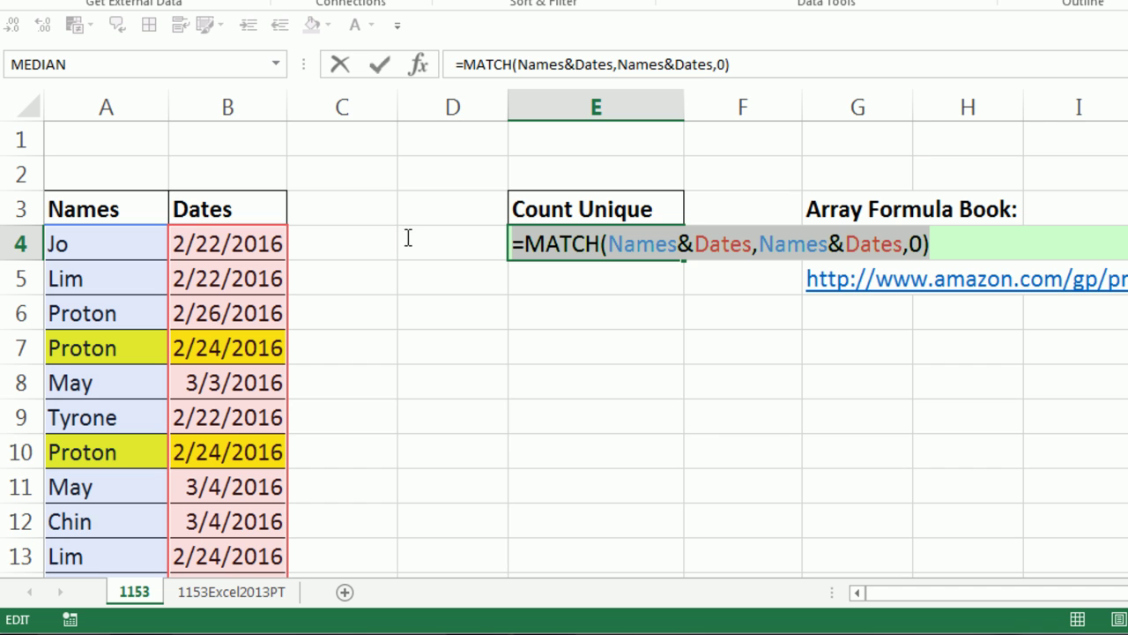
key(F9)
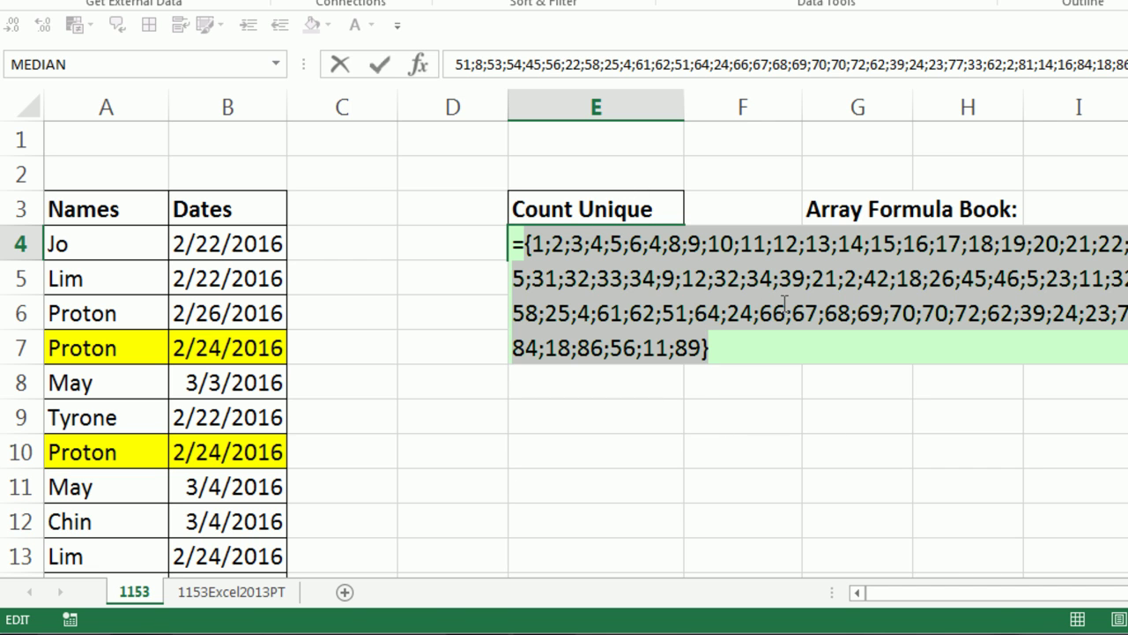
key(ctrl+z)
Wrap the MATCH expression in a FREQUENCY function as its data array, ready for the bins argument
click(524, 244)
text(fre)
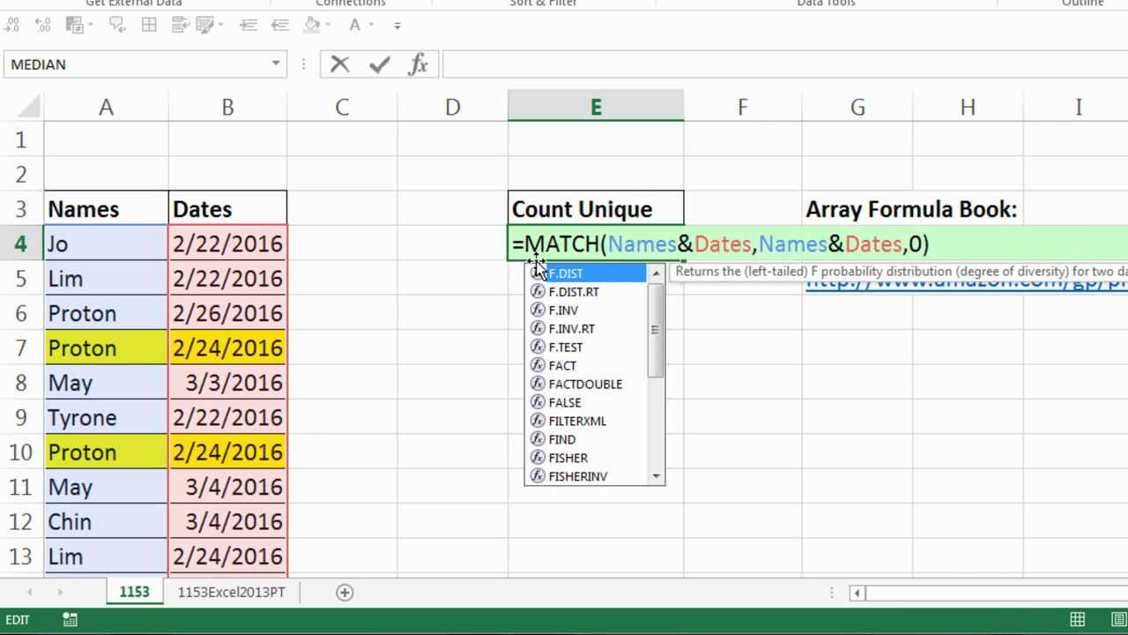
key(Tab)
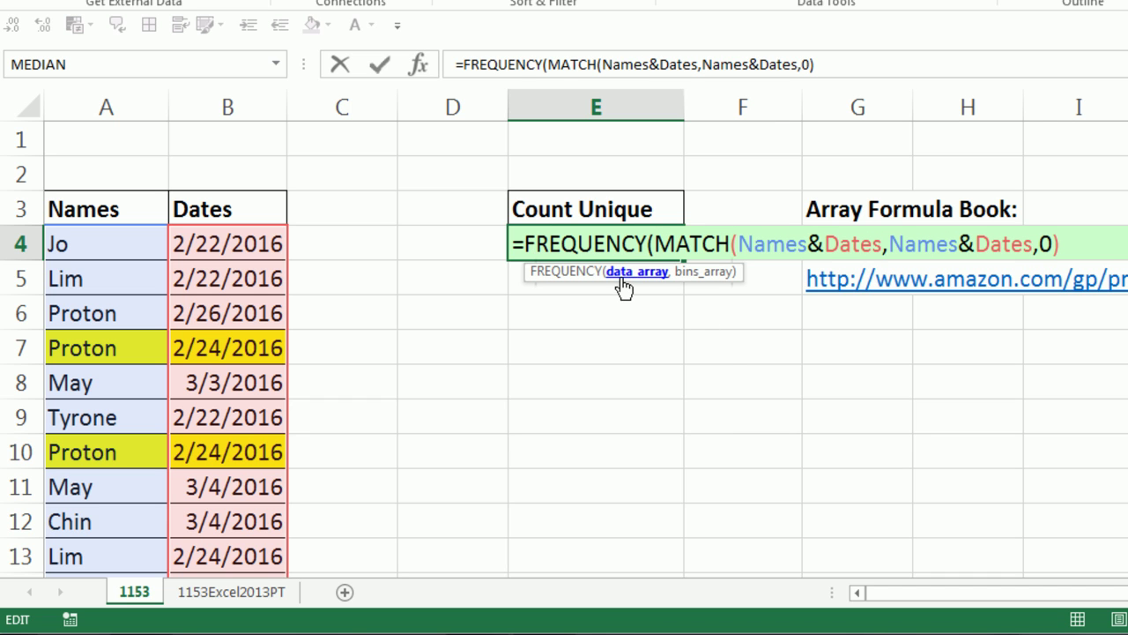
key(shift+End)
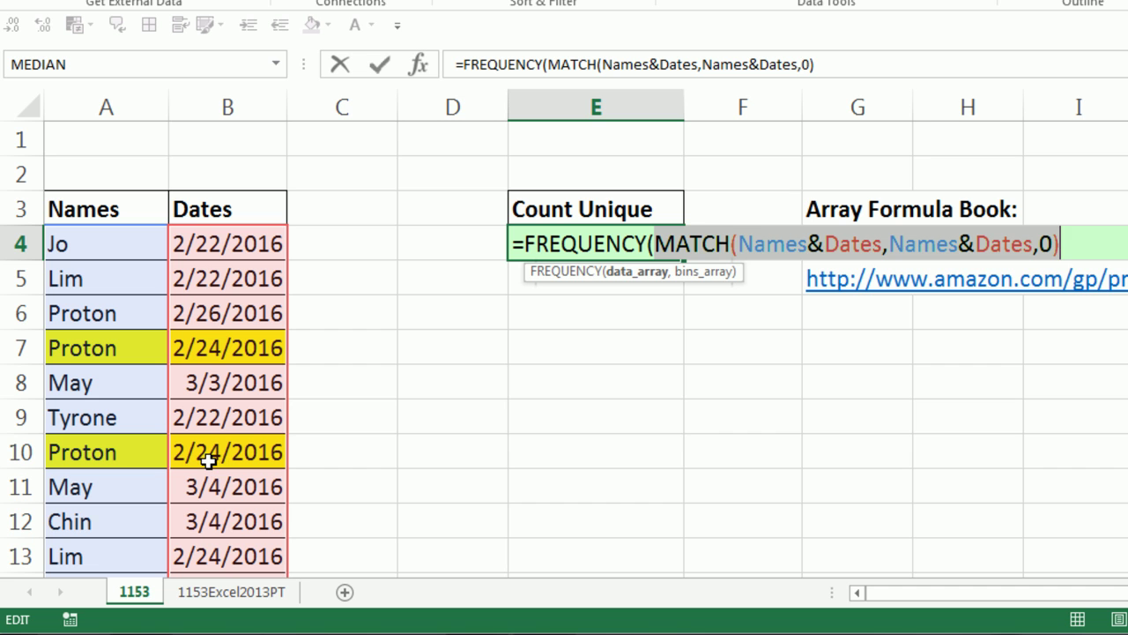
click(1064, 243)
text(,)
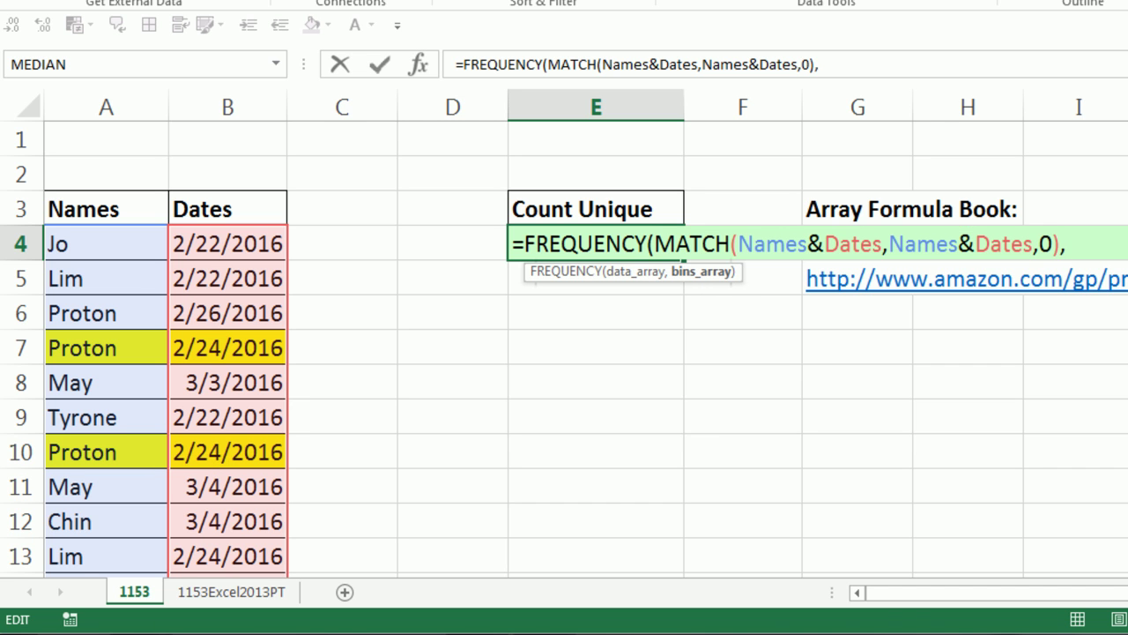
Enter ROW(Names)-ROW(A4) as the bins array of FREQUENCY
text(row)
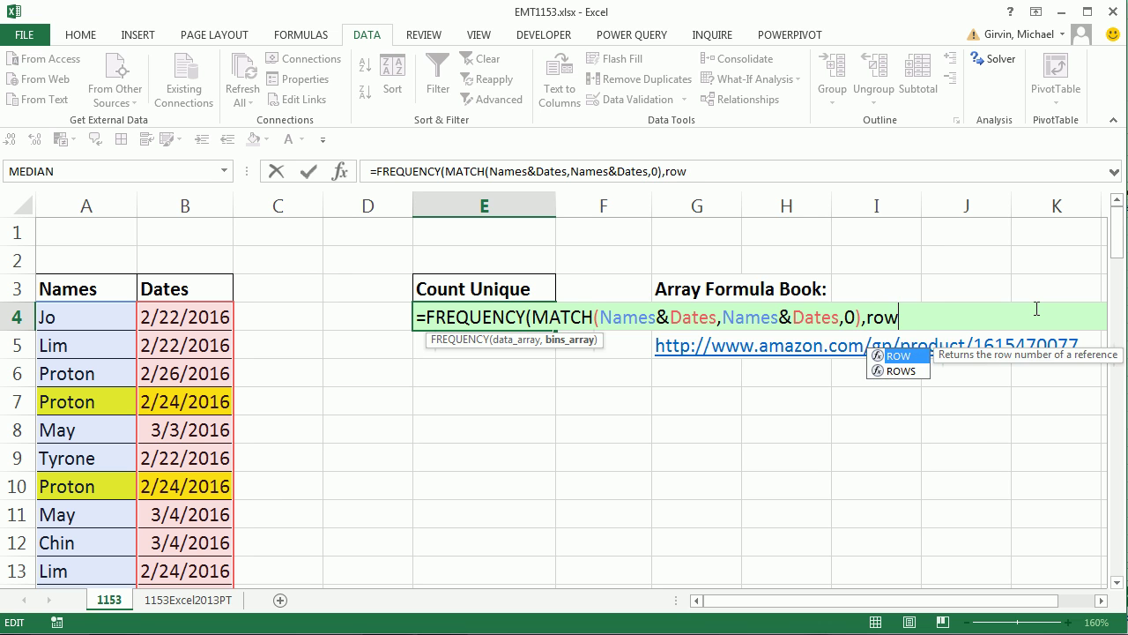
key(Tab)
text(nam)
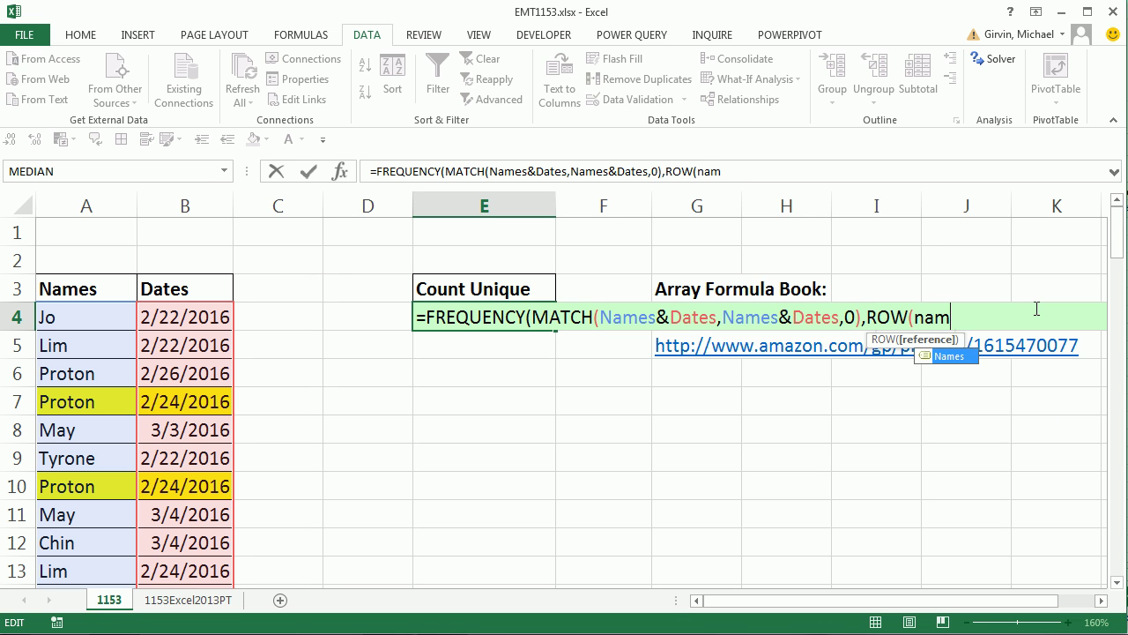
text(e)
key(Tab)
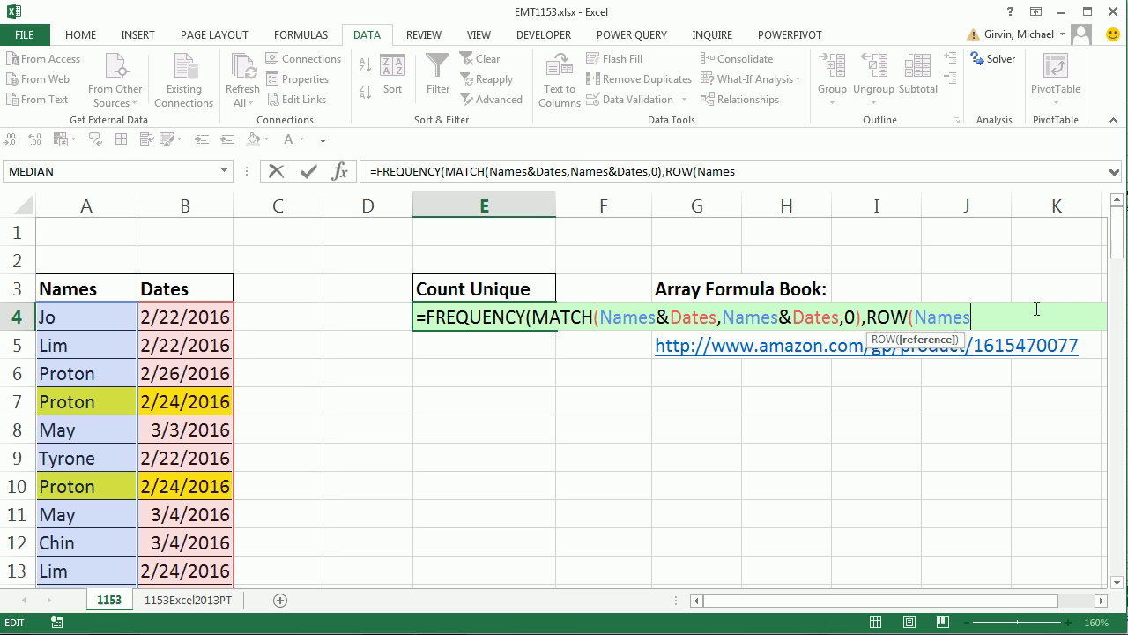
text())
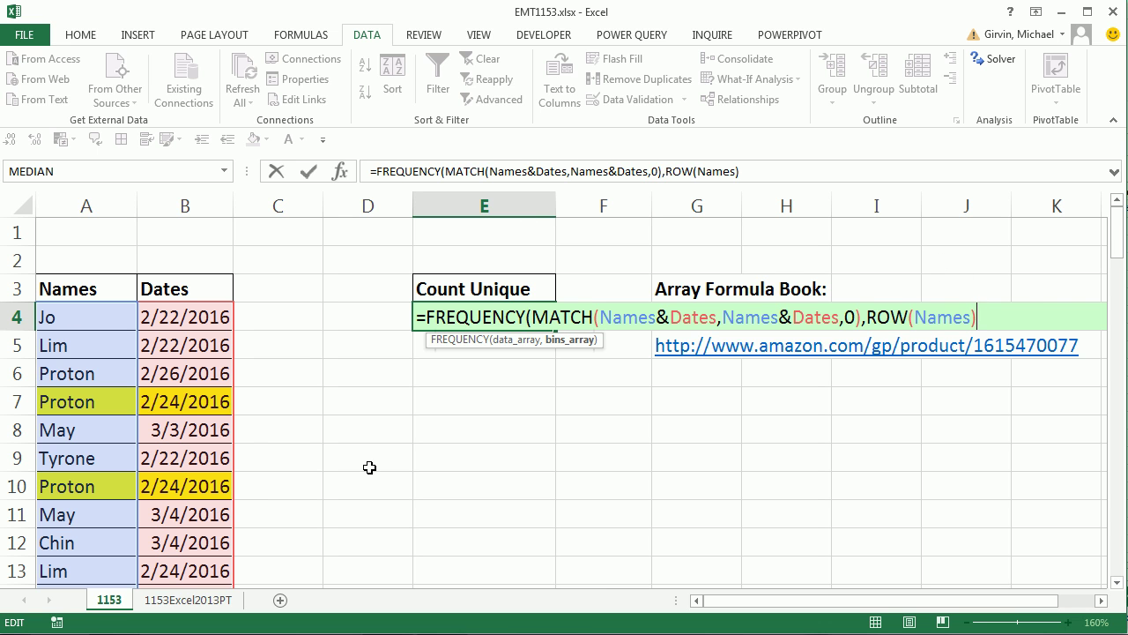
text(-row)
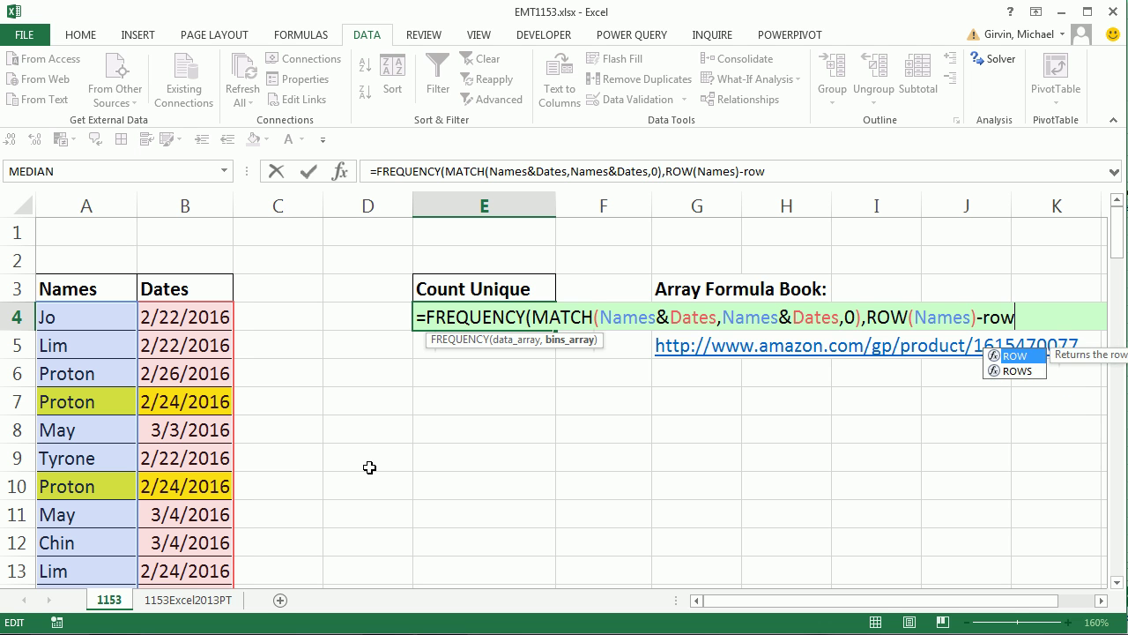
key(Tab)
click(93, 317)
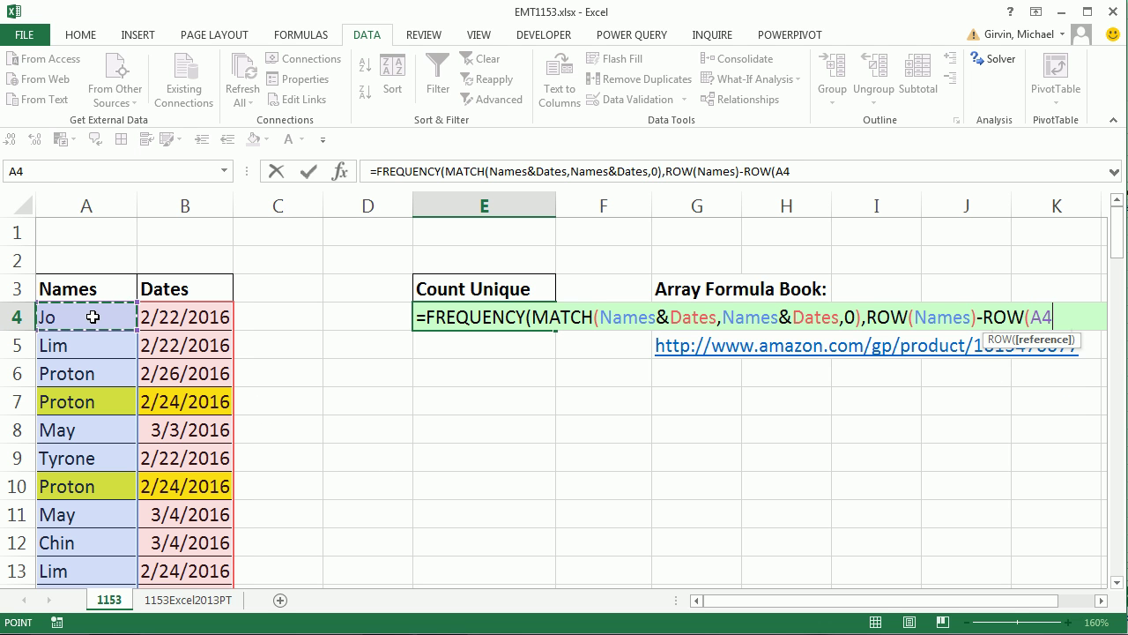
text())
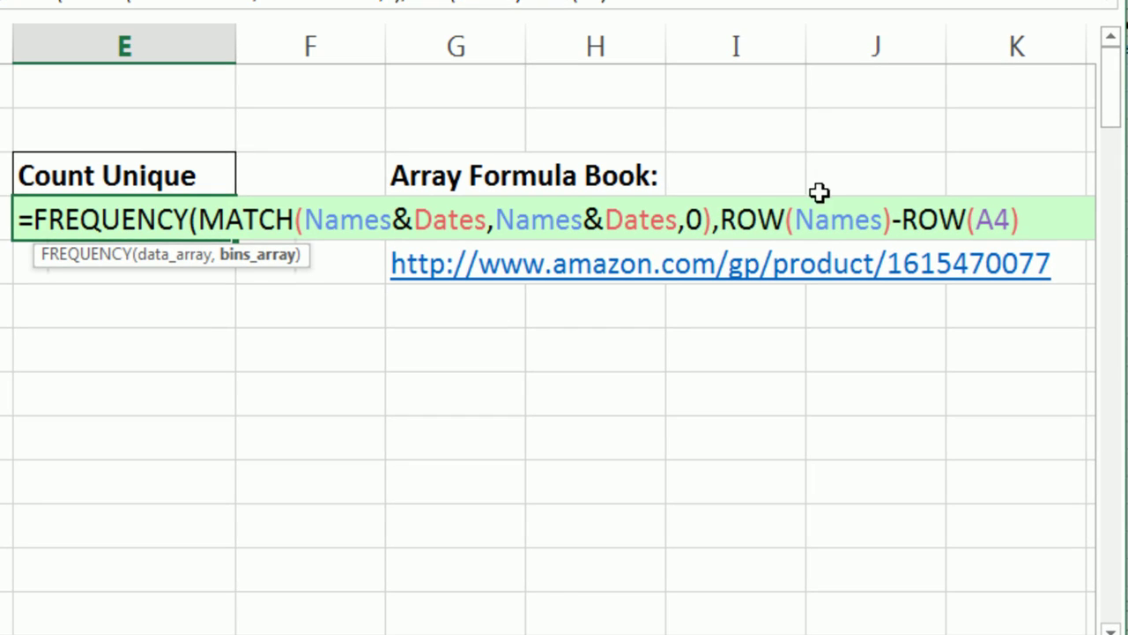
Evaluate ROW(Names) within the bins argument to preview its row numbers, and restore the expression
click(837, 256)
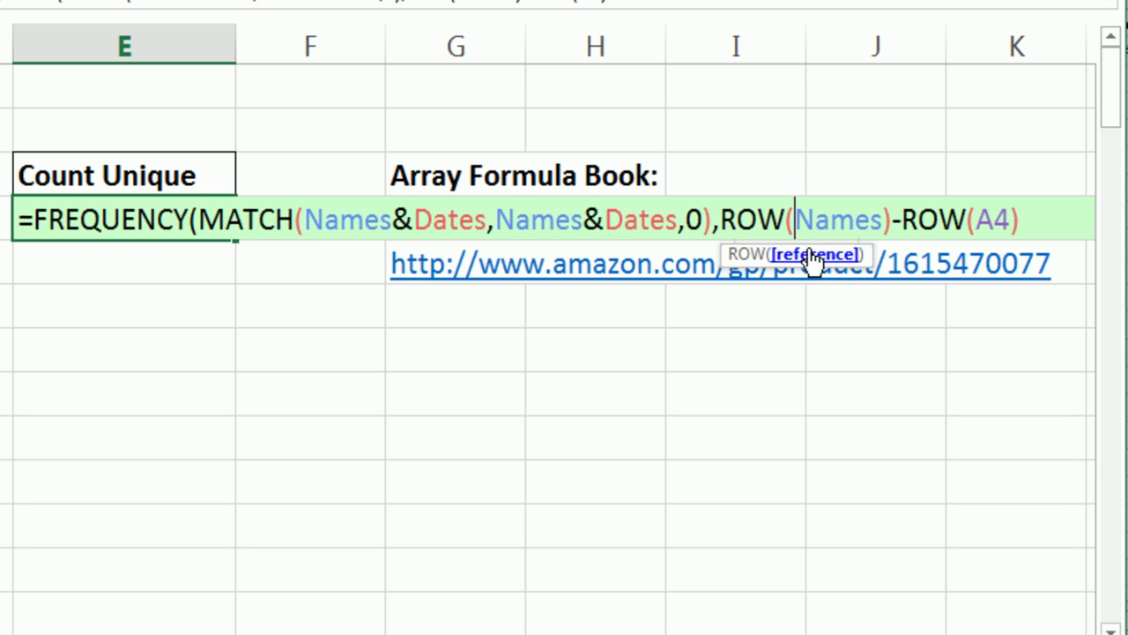
double_click(728, 214)
drag(816, 211, 895, 222)
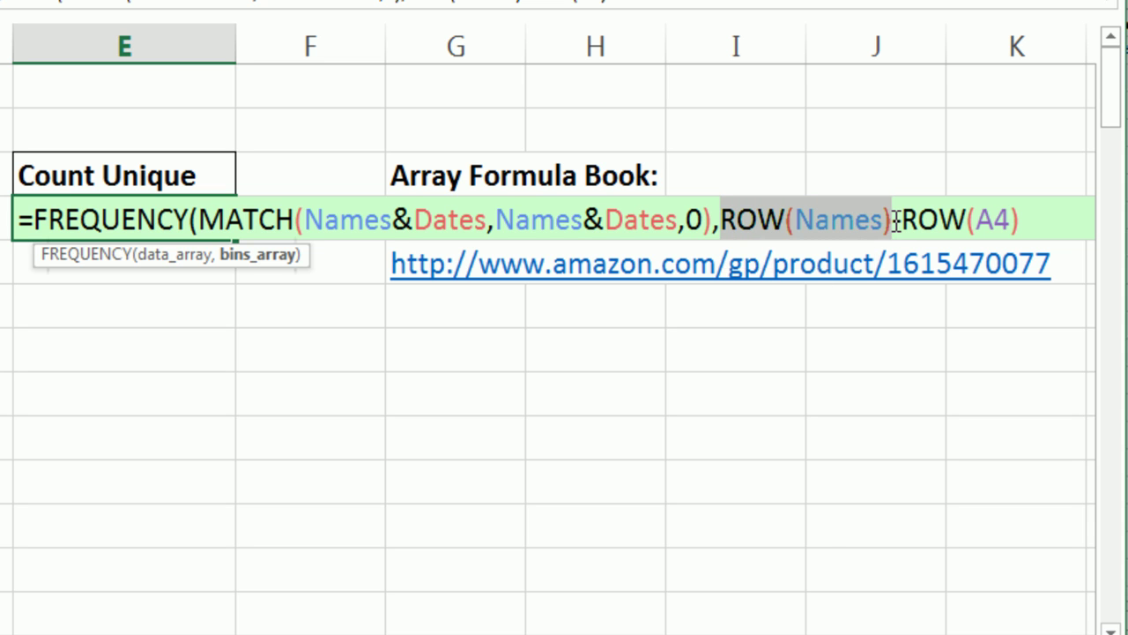
key(F9)
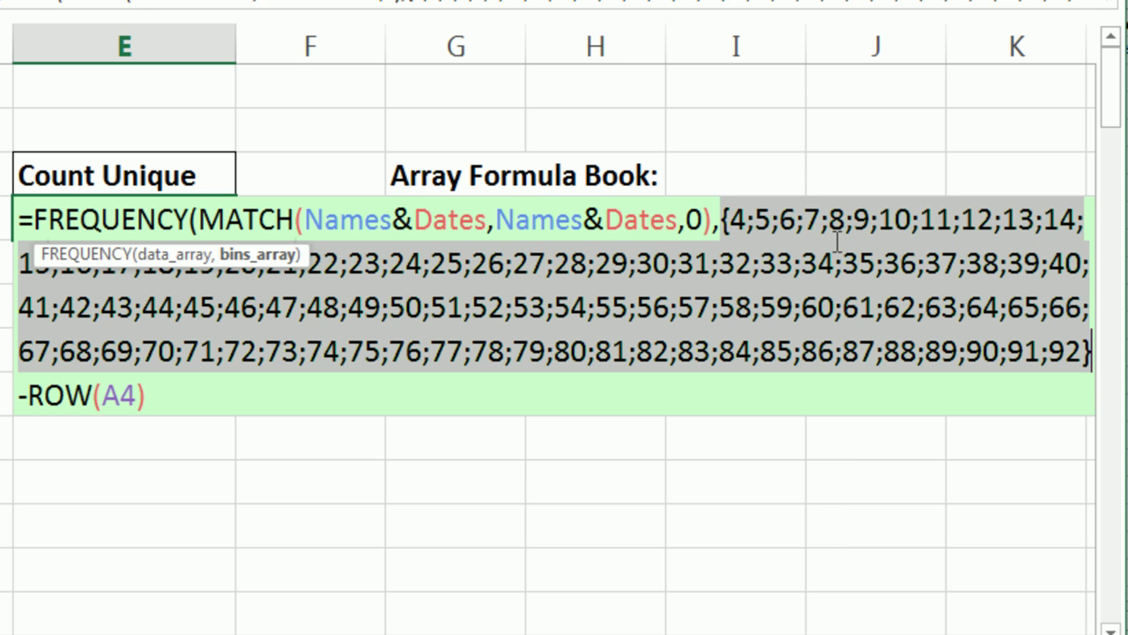
key(ctrl+z)
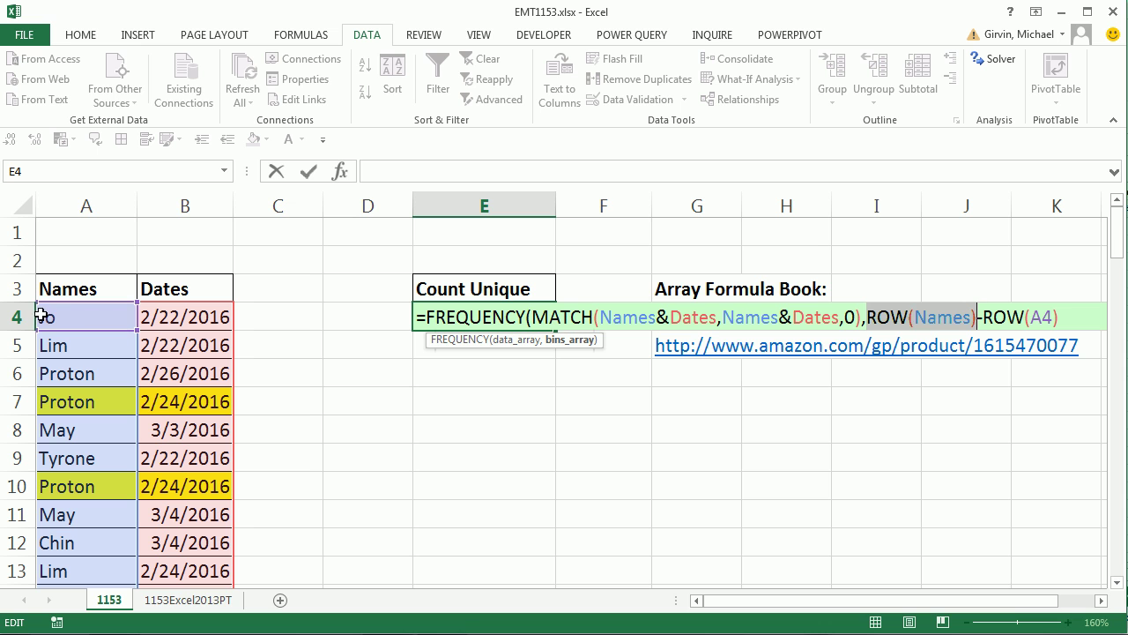
Add +1 to the end of the bins expression and move the function hint off the formula
click(1078, 316)
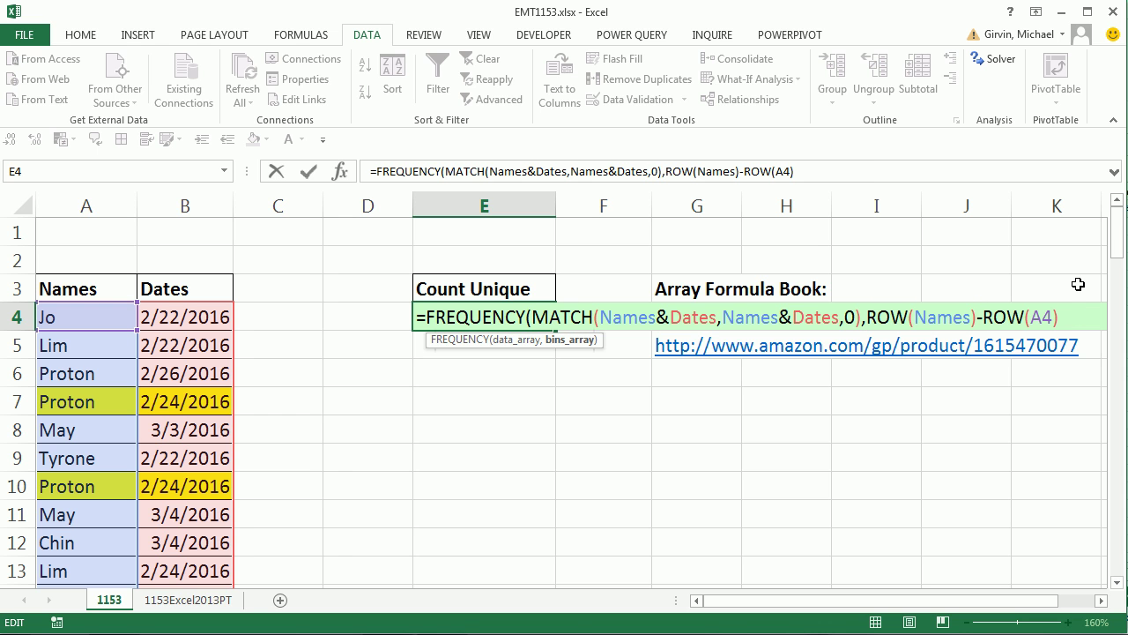
text(1)
drag(590, 339, 957, 381)
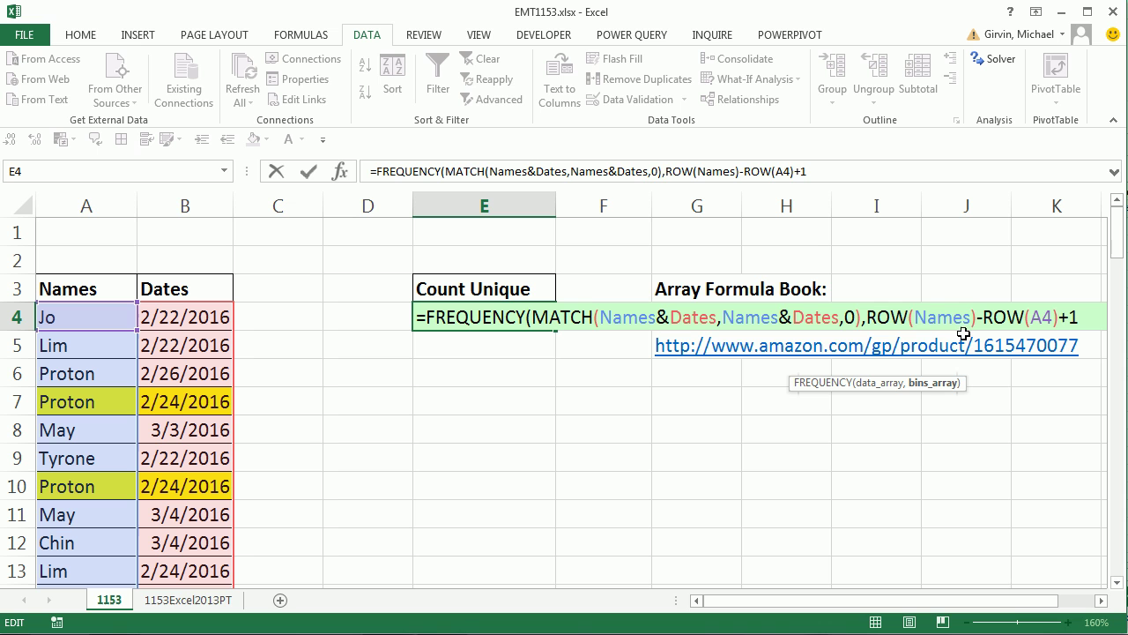
Preview the evaluated ROW(Names)-ROW(A4)+1 bins array, restore the expression, and close the FREQUENCY function
click(936, 382)
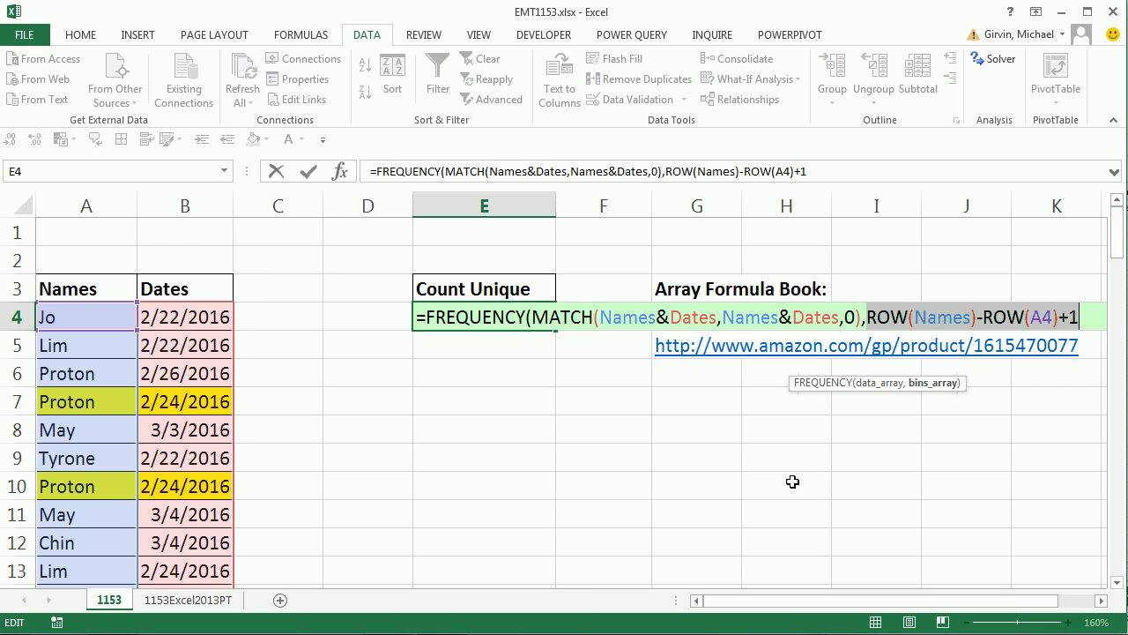
key(F9)
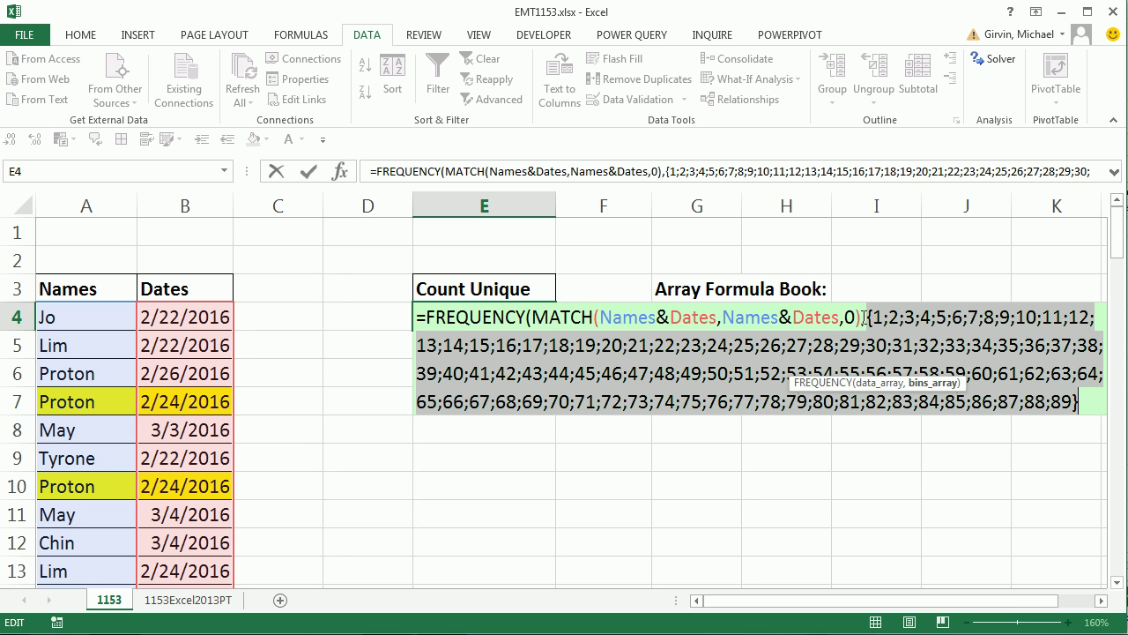
key(ctrl+z)
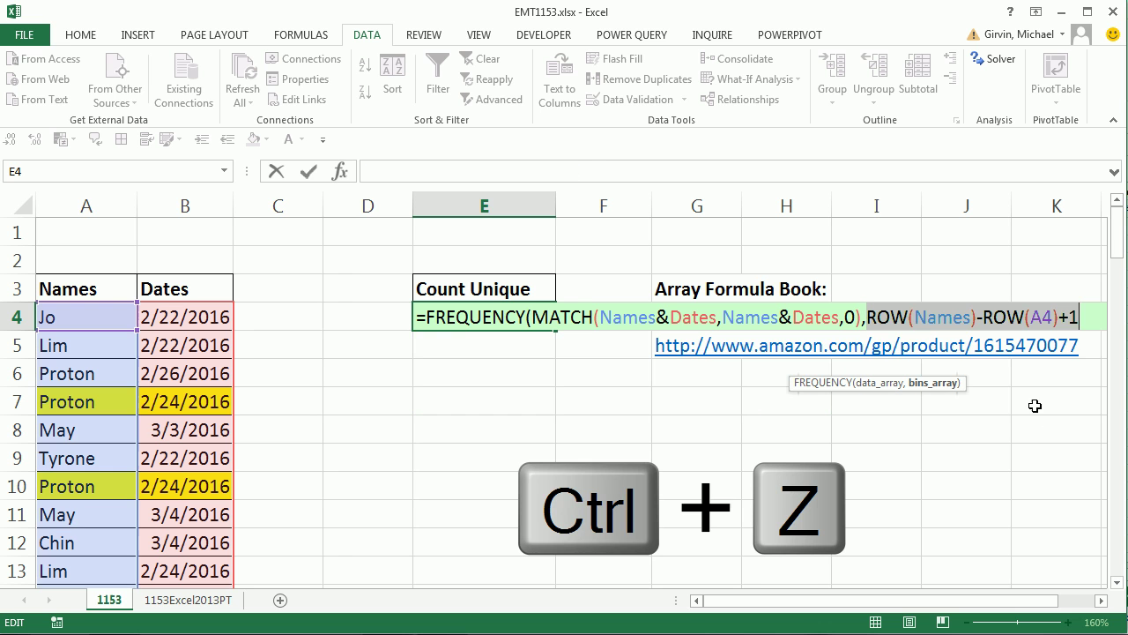
click(1092, 312)
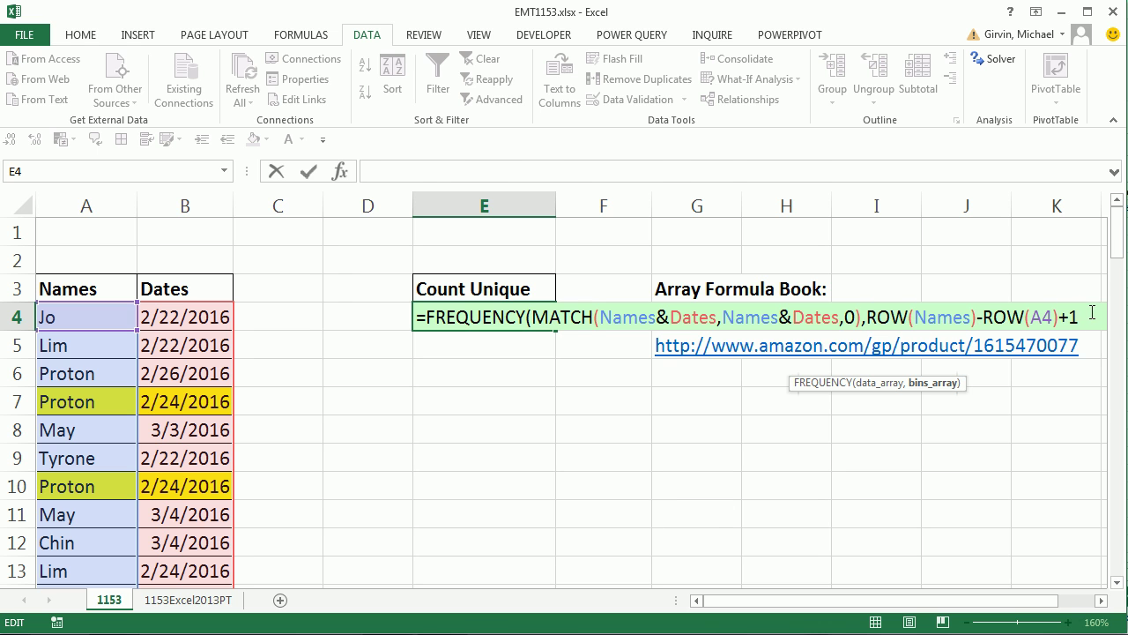
text())
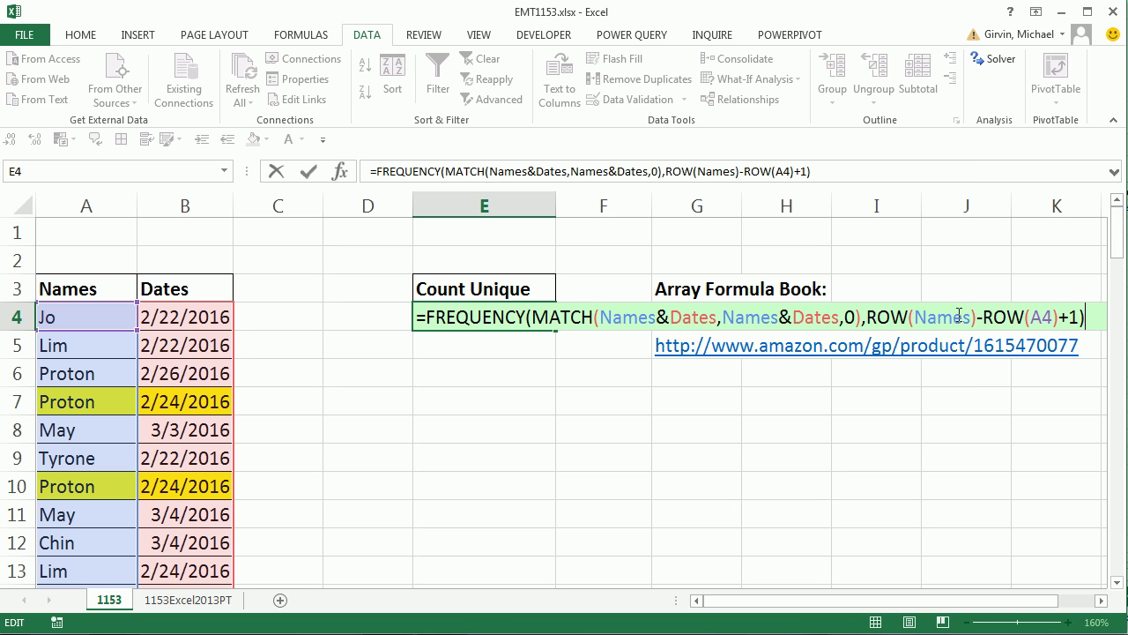
Evaluate the entire FREQUENCY formula in E4 to preview its array of counts, and restore the formula text
drag(1086, 318, 404, 300)
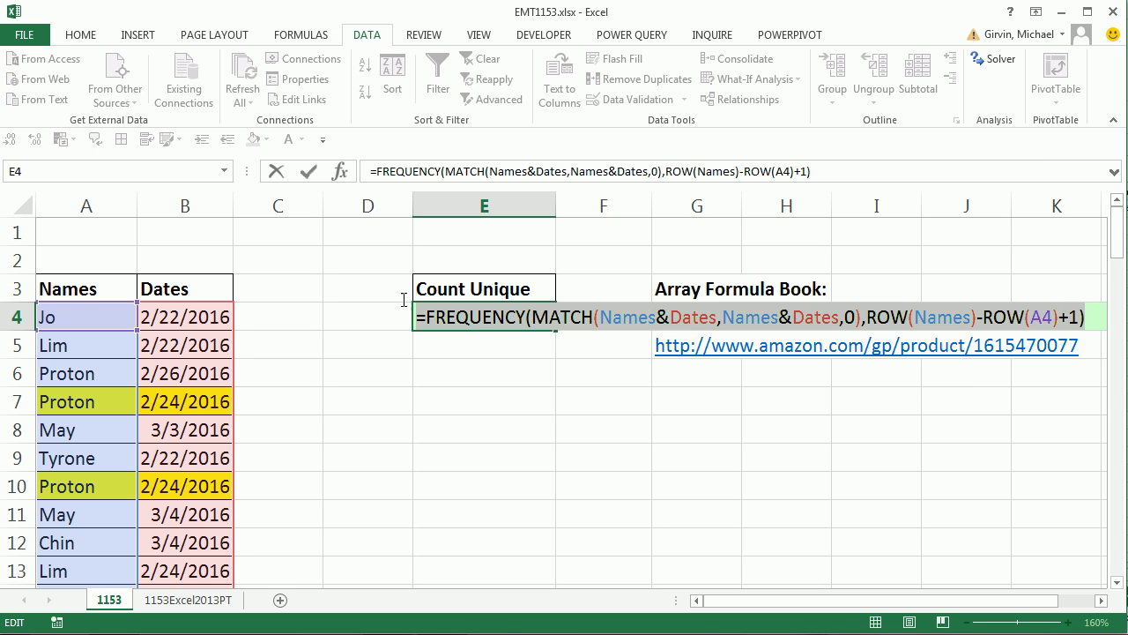
click(556, 319)
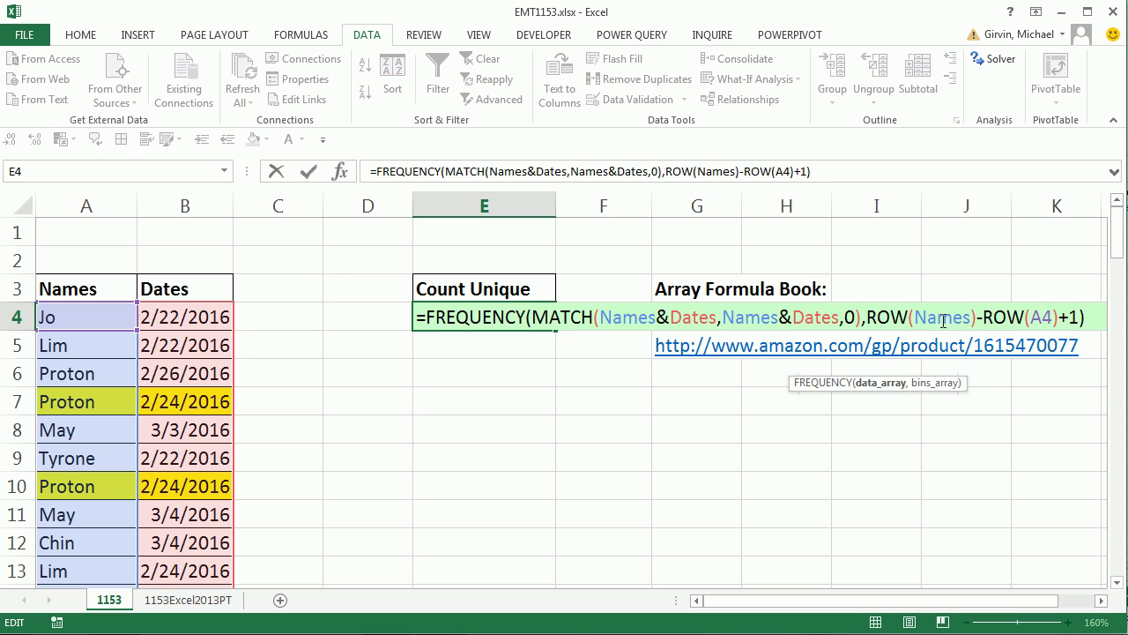
drag(1092, 317, 312, 289)
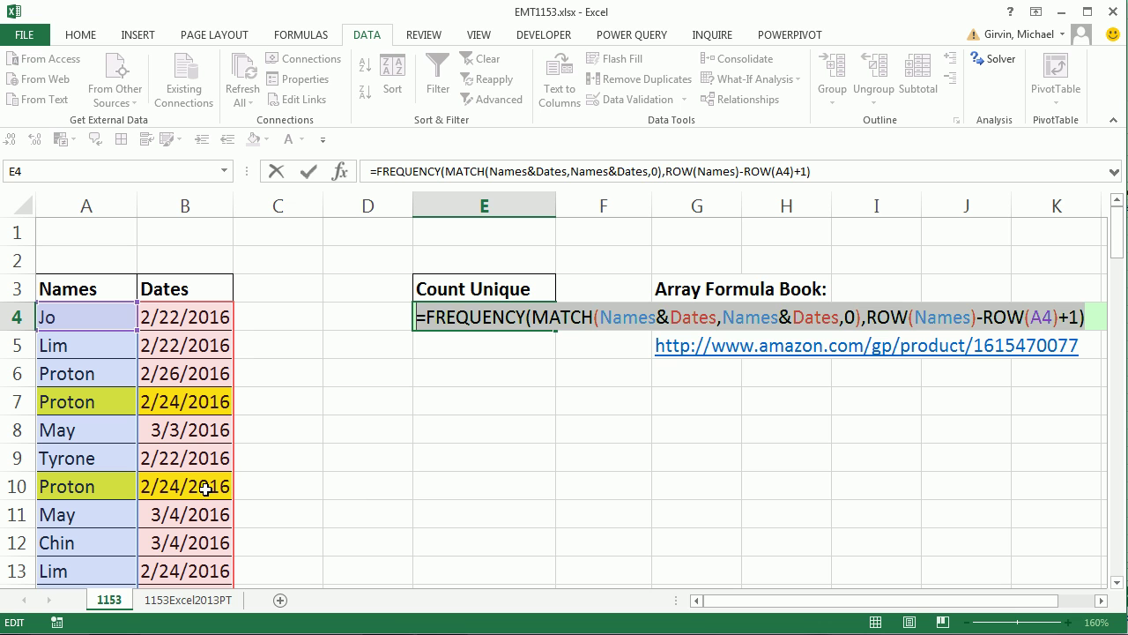
key(F9)
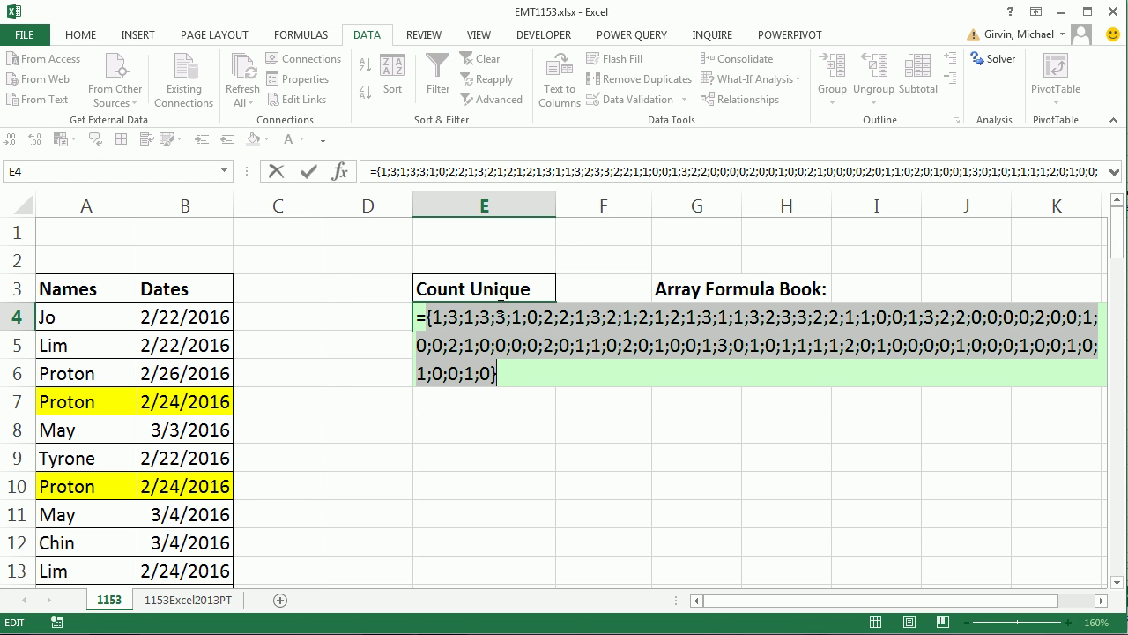
key(ctrl+z)
Wrap the FREQUENCY function in an IF function as its logical test, and highlight that argument for review
click(431, 318)
text(I)
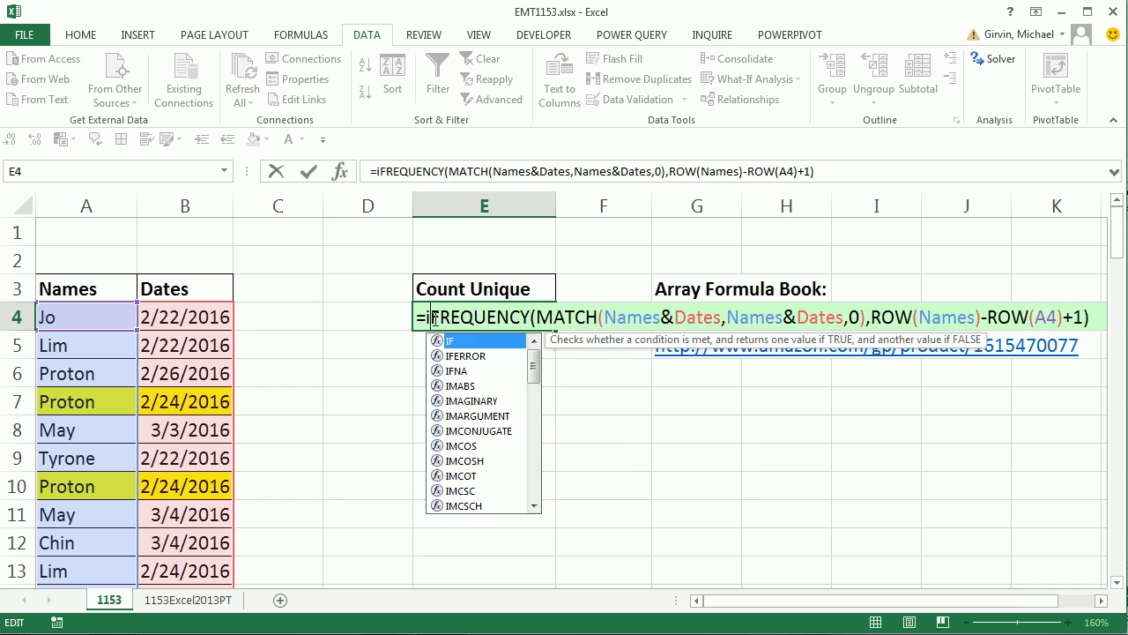
text(F()
drag(785, 386, 420, 347)
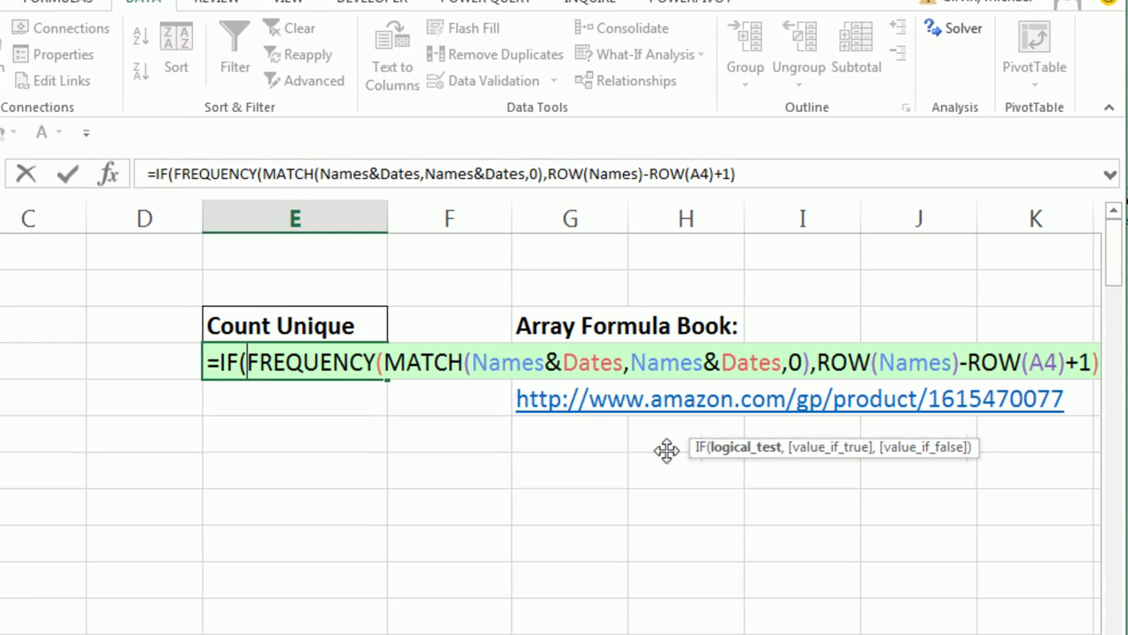
drag(135, 423, 135, 426)
click(188, 423)
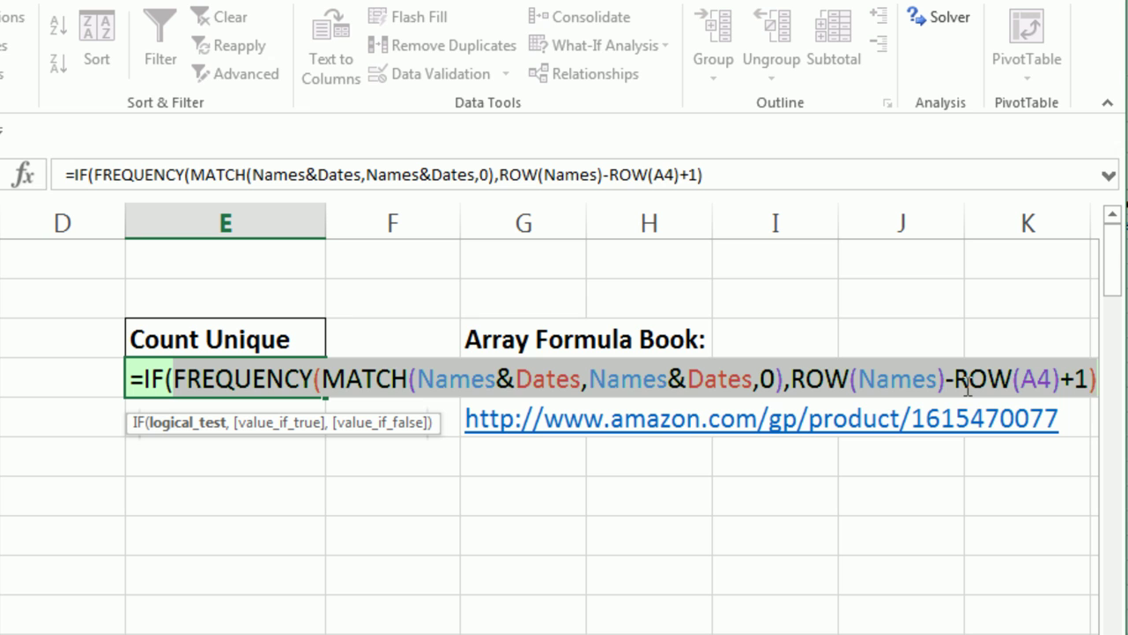
Set the IF function's value if true to 1, omit the value if false, and close the function
click(1098, 379)
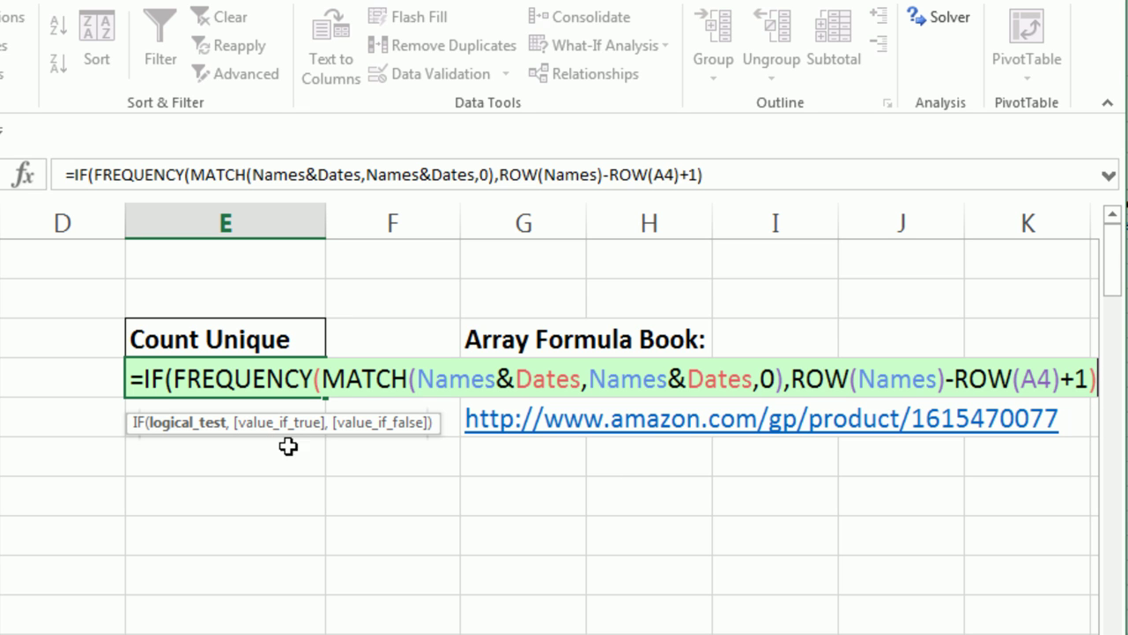
text(,)
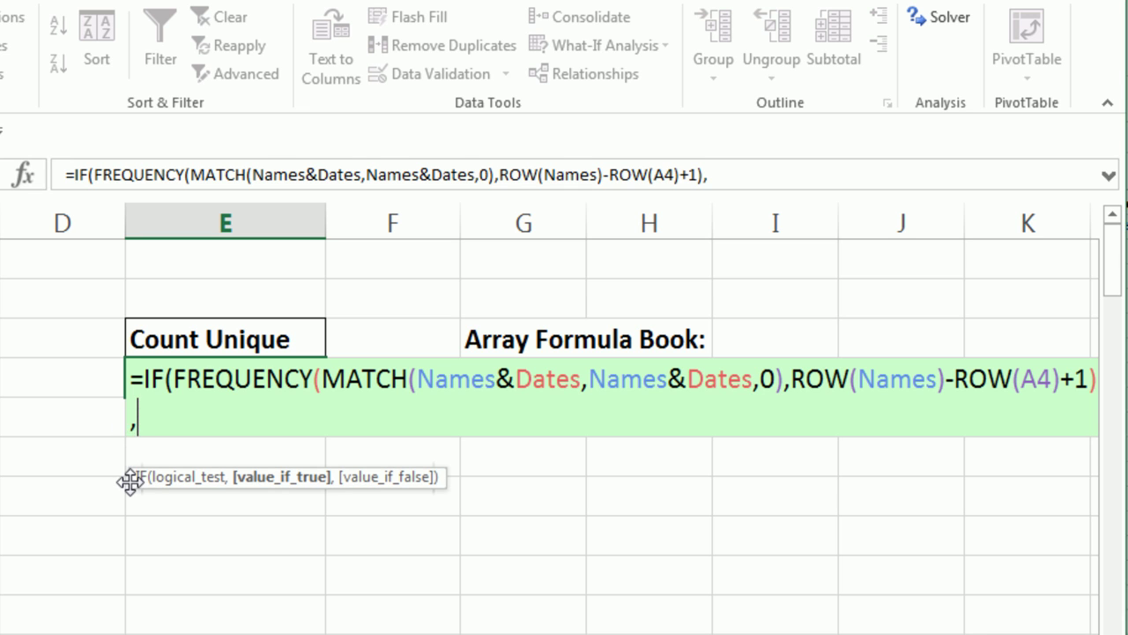
text(1)
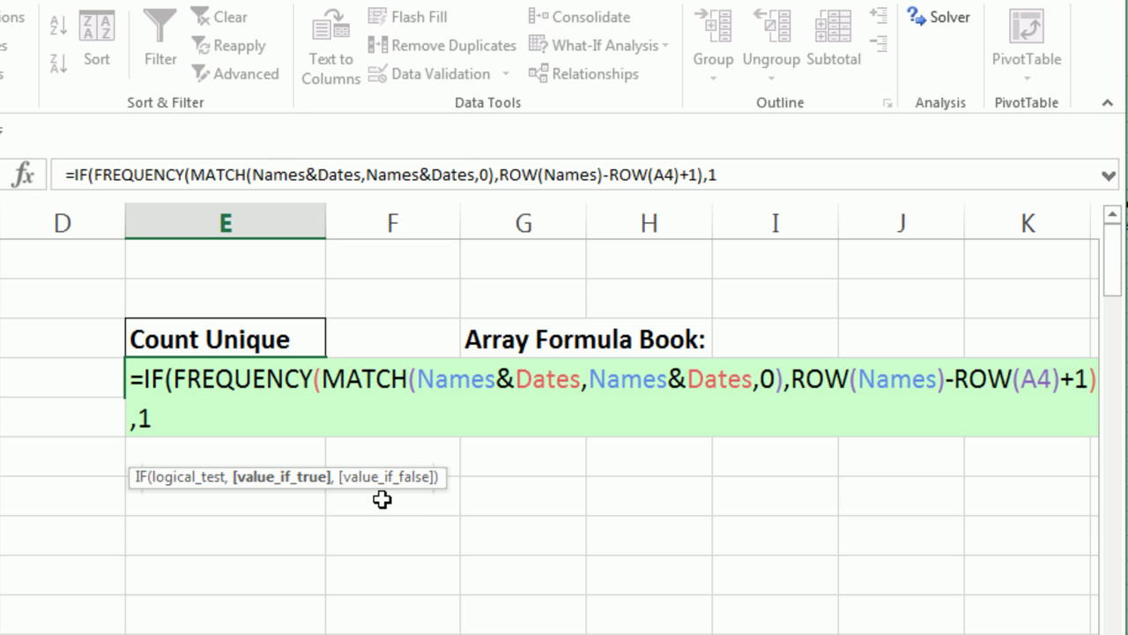
text())
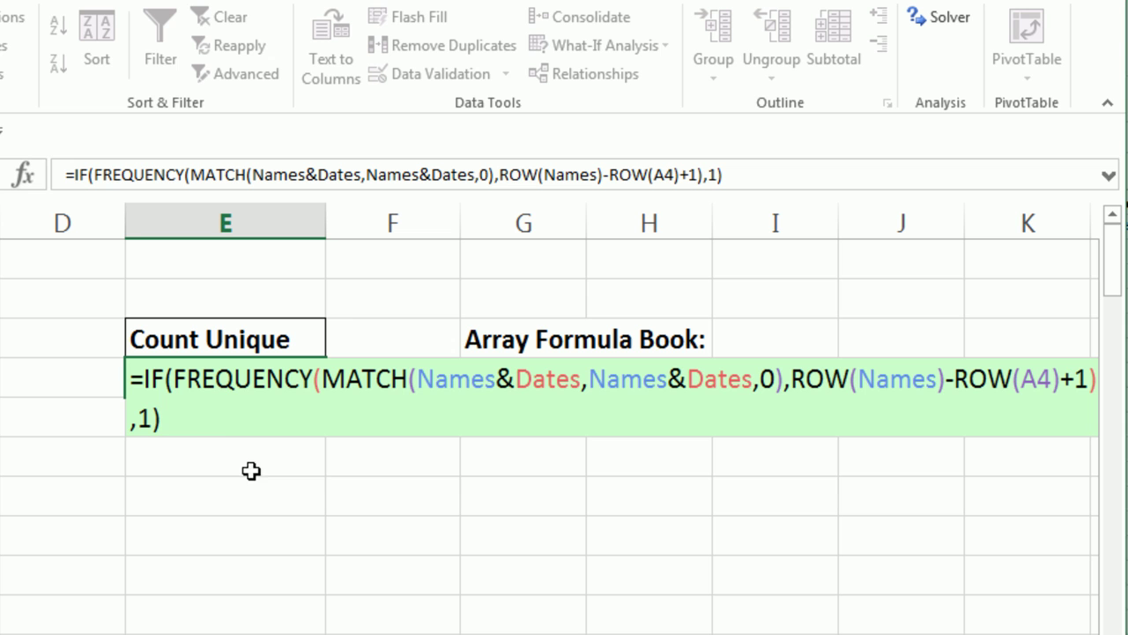
Evaluate the entire IF formula in E4 to preview its resulting array, and restore the formula text
drag(176, 420, 61, 320)
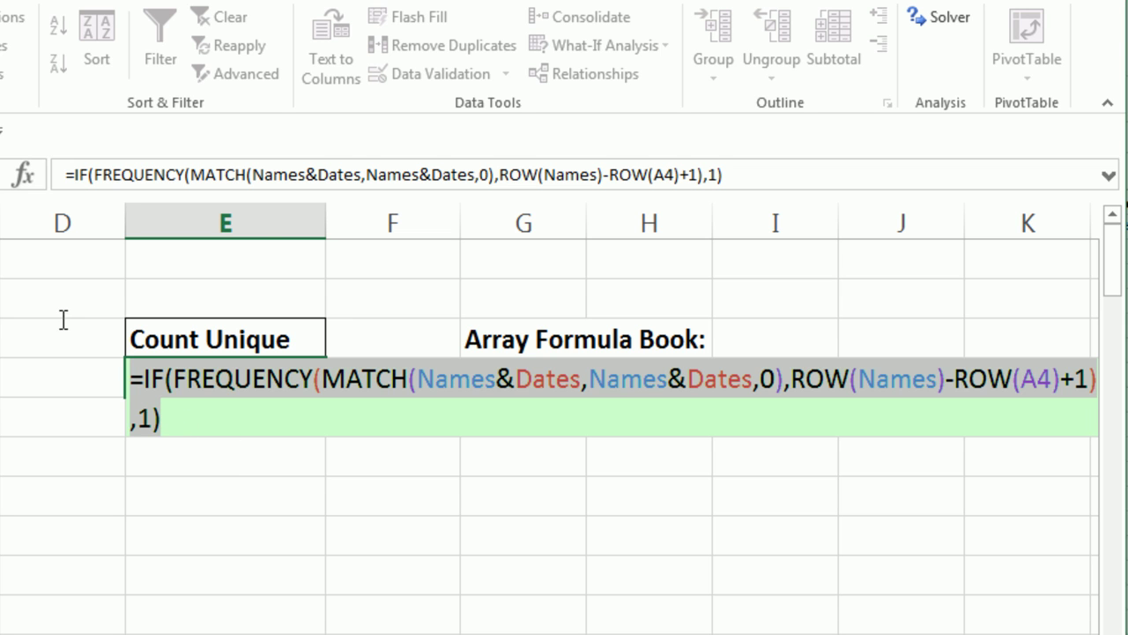
key(F9)
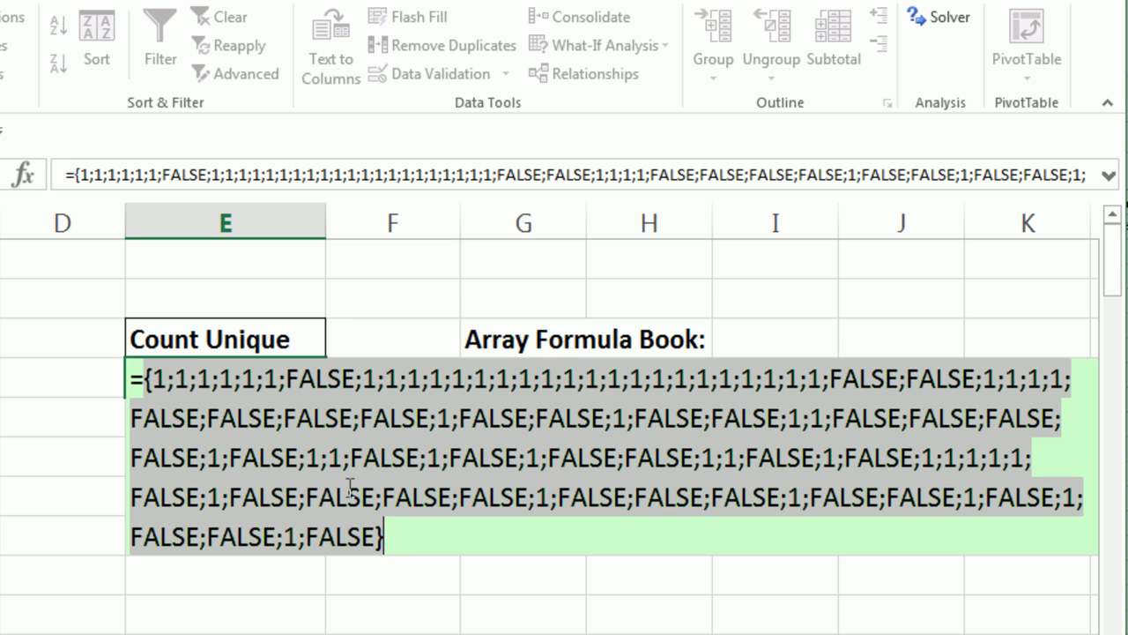
key(ctrl+z)
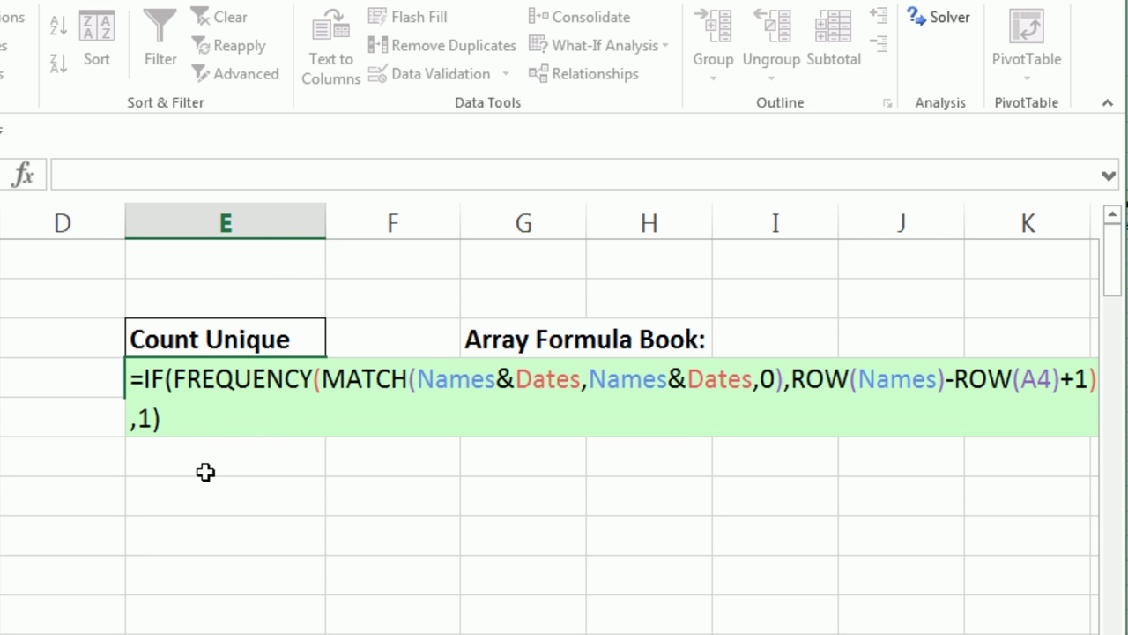
Wrap the IF function in a SUM function, enter the completed formula in E4, and reopen it briefly for review
text(sum)
double_click(209, 471)
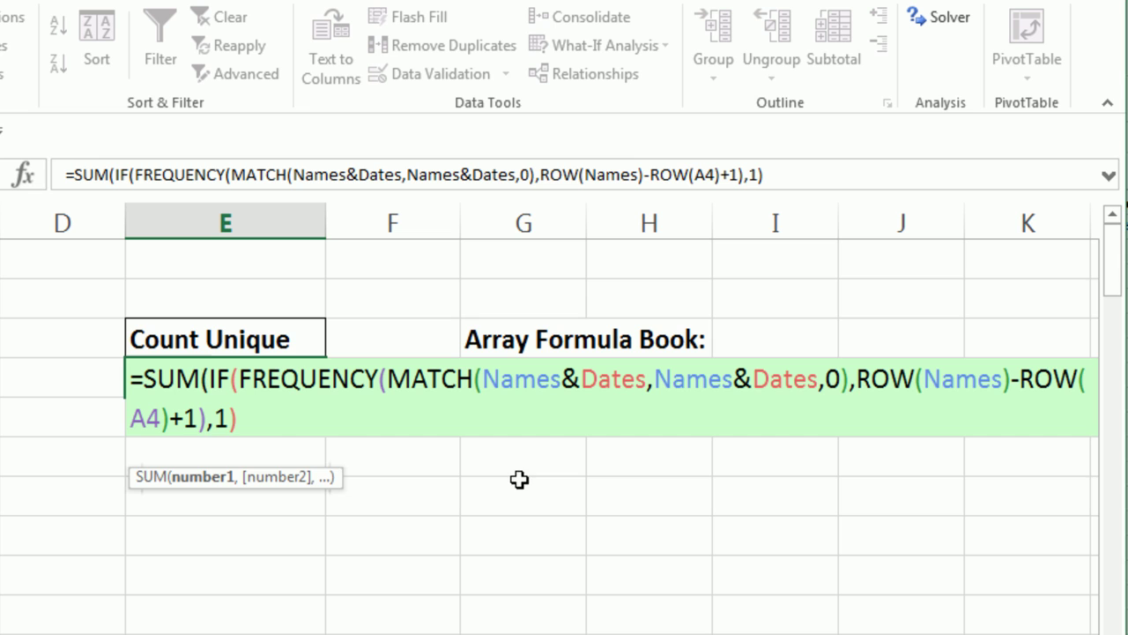
click(270, 421)
text())
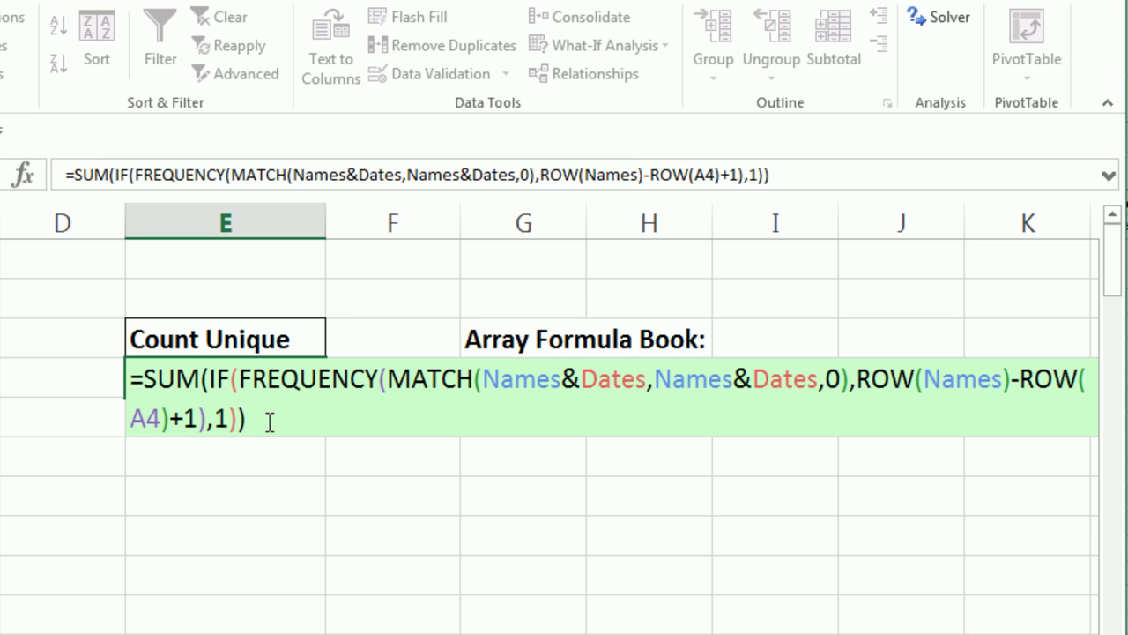
click(388, 379)
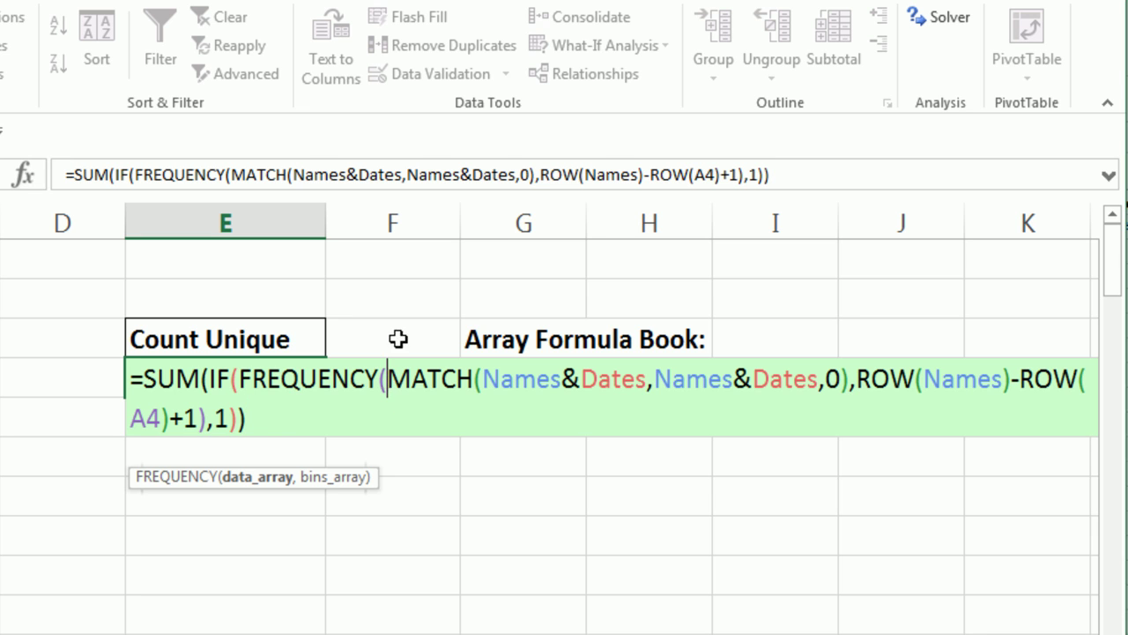
click(313, 379)
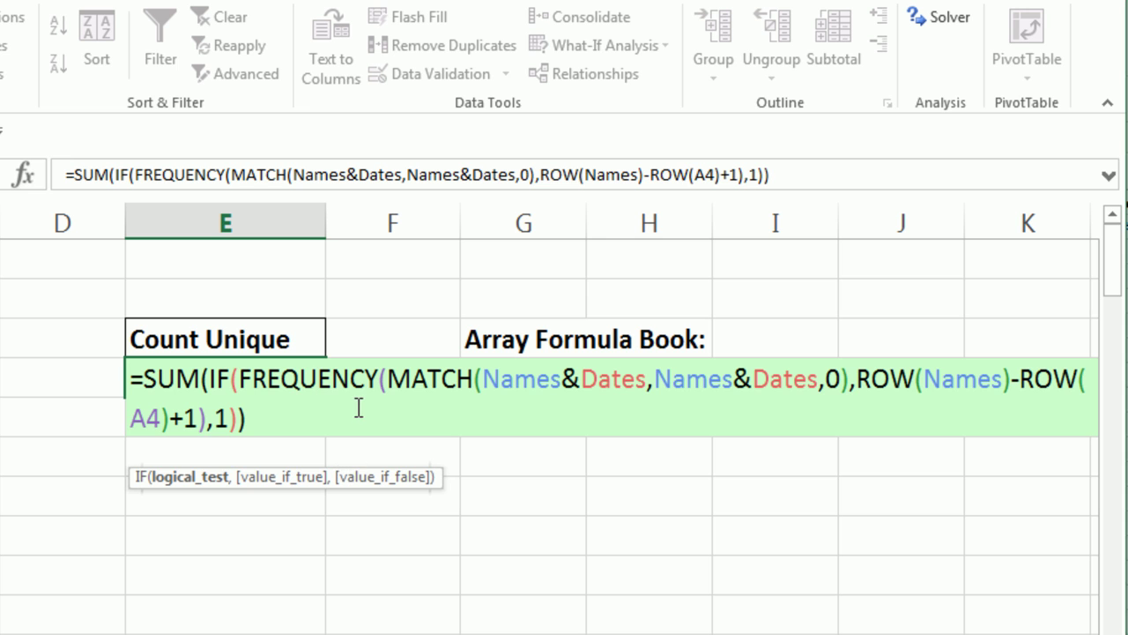
key(ctrl+Return)
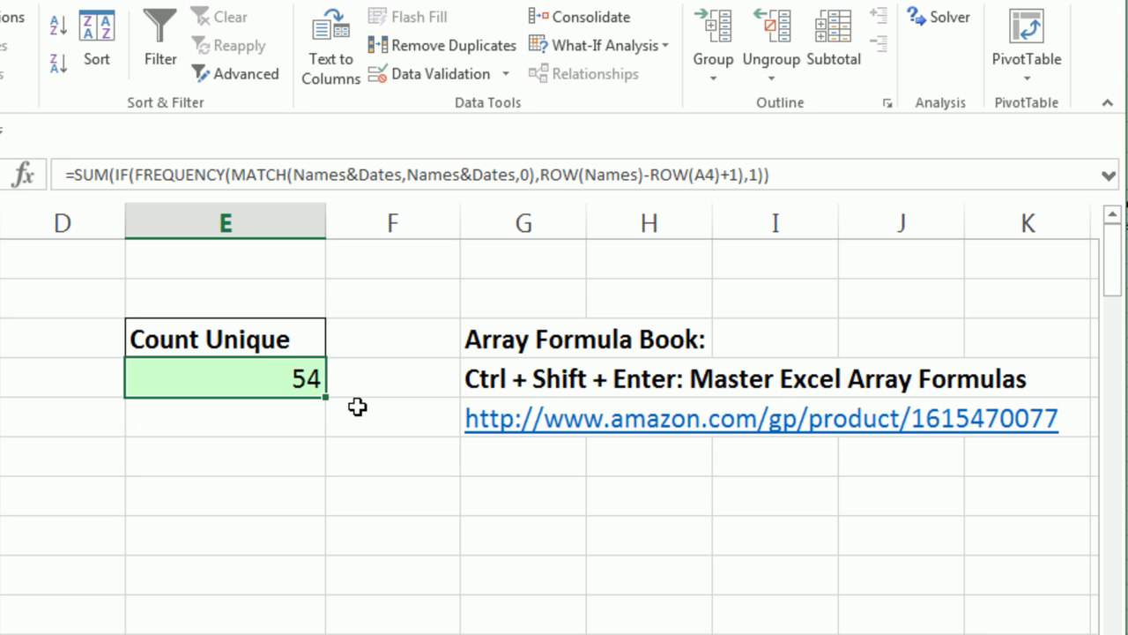
double_click(246, 375)
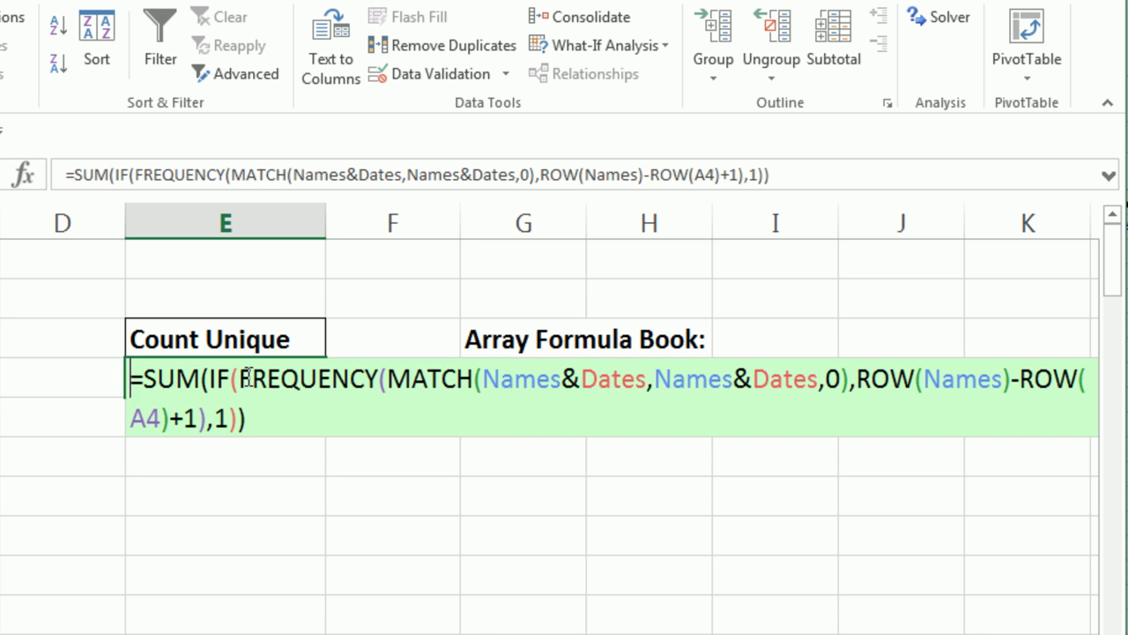
key(Escape)
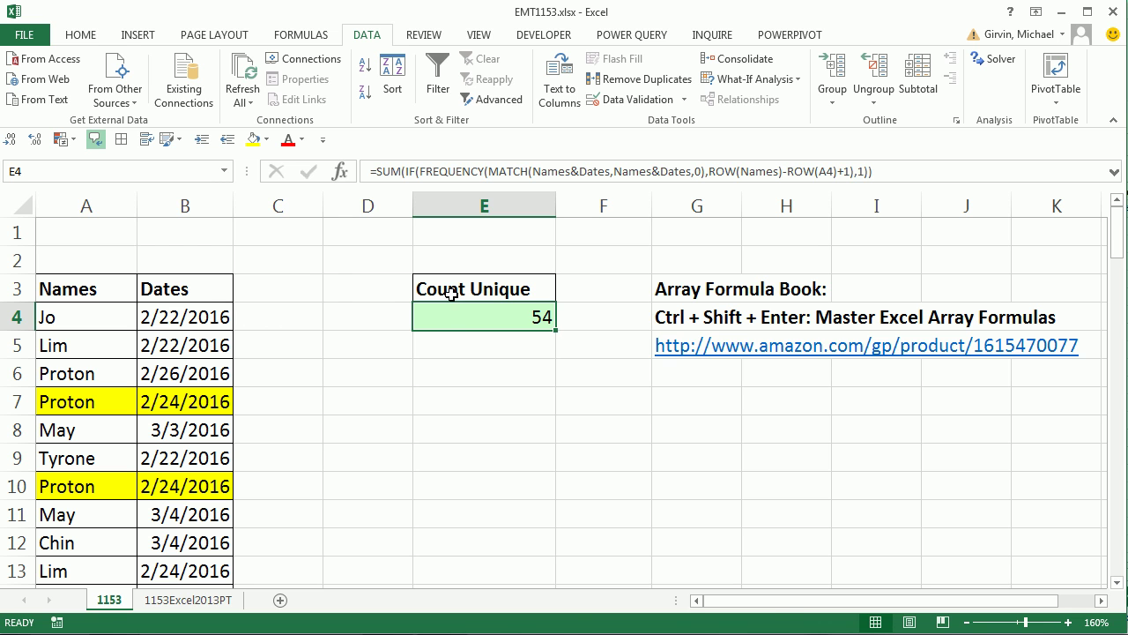
Move the Count Unique label and its formula up to E1:E2, and return them to E3:E4
drag(451, 288, 480, 233)
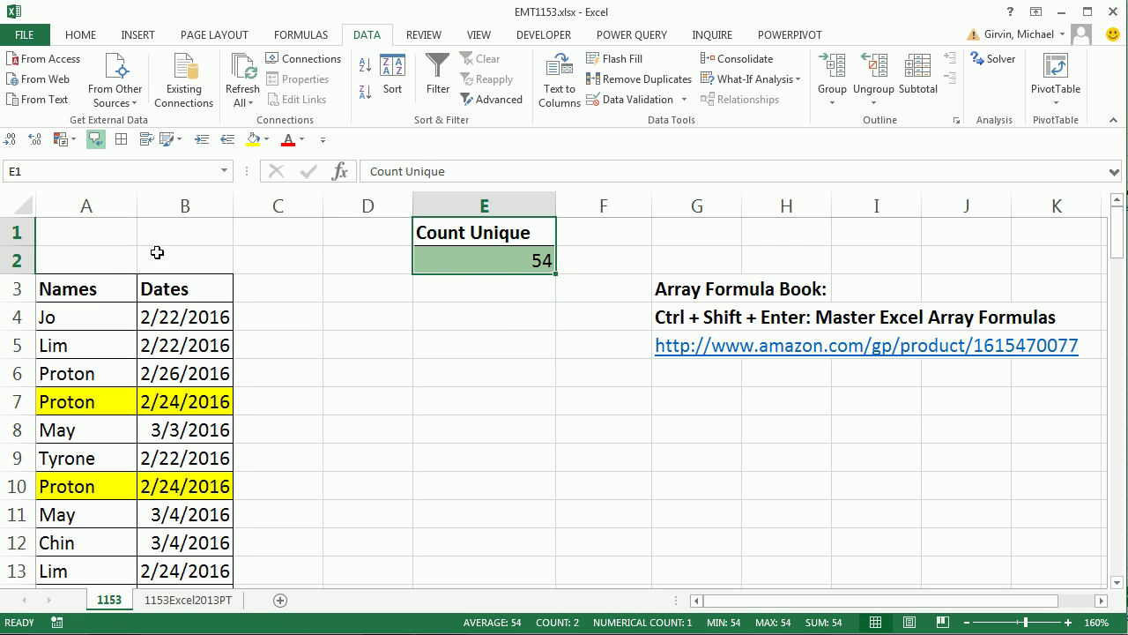
mouse_move(521, 256)
drag(513, 276, 498, 318)
click(498, 317)
Review the E4 formula against the PivotTable distinct count on the 1153Excel2013PT sheet, and reopen the formula on sheet 1153
double_click(494, 317)
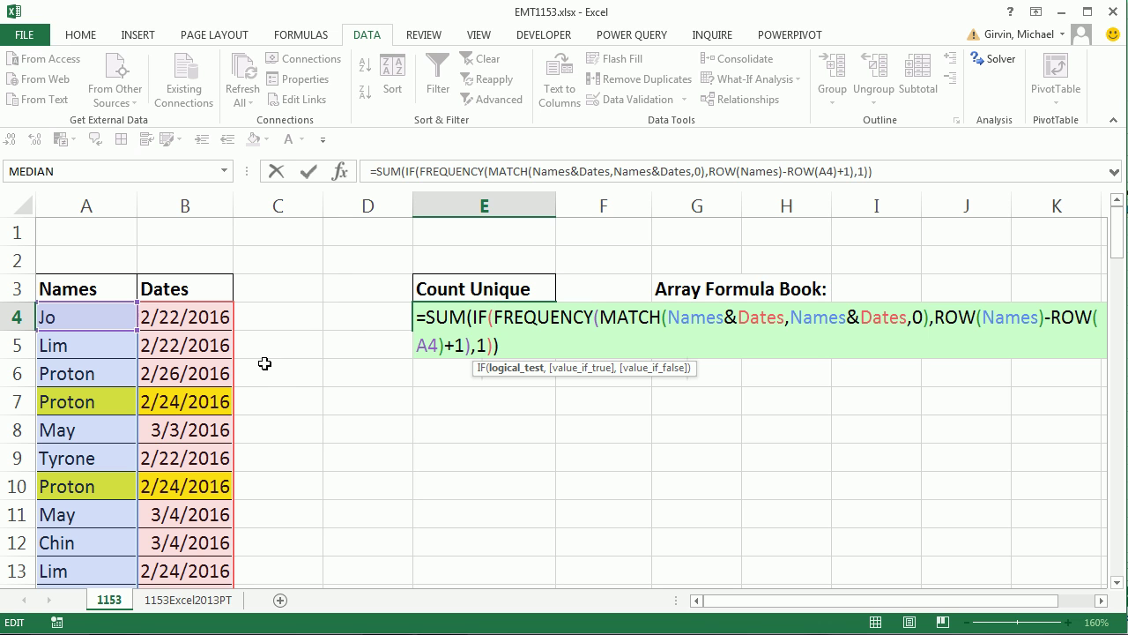
key(ctrl+shift+Return)
click(211, 605)
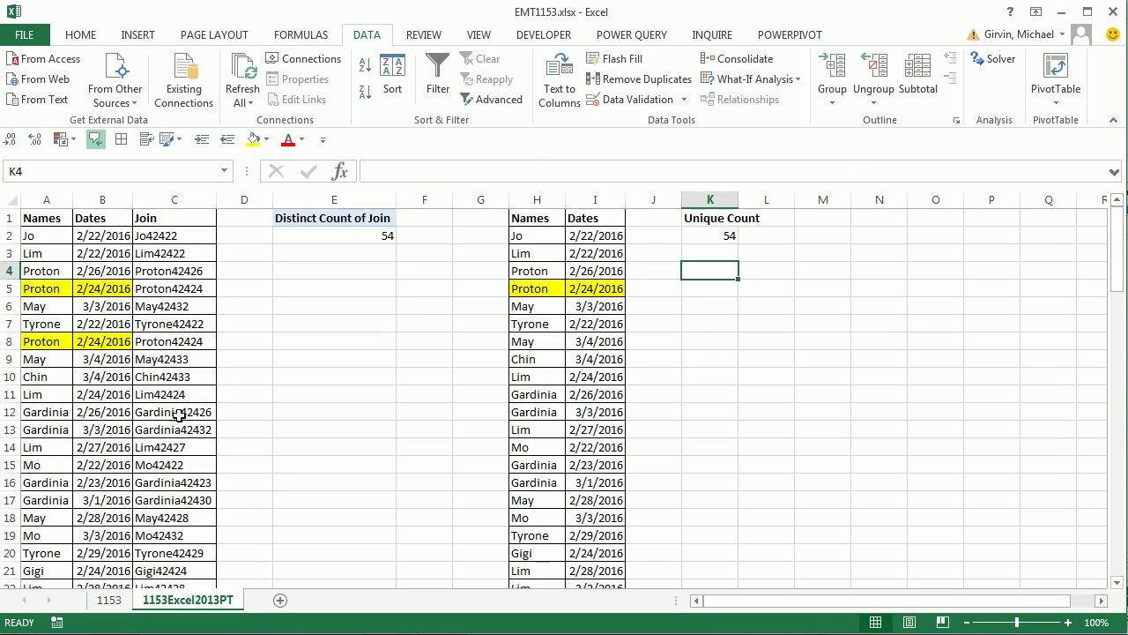
click(320, 234)
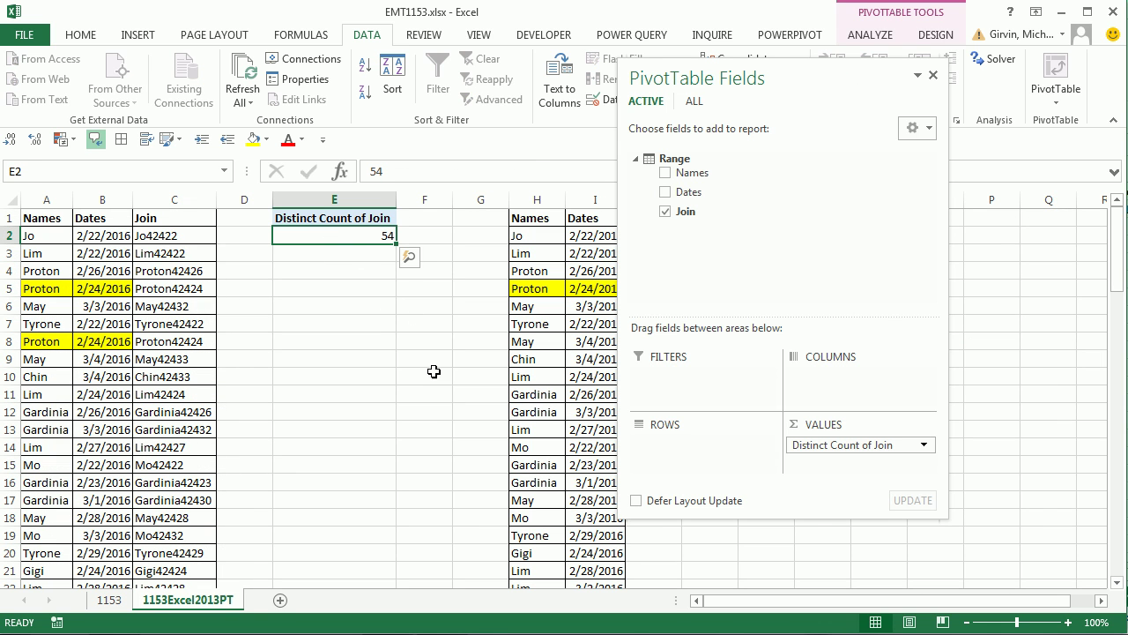
click(428, 411)
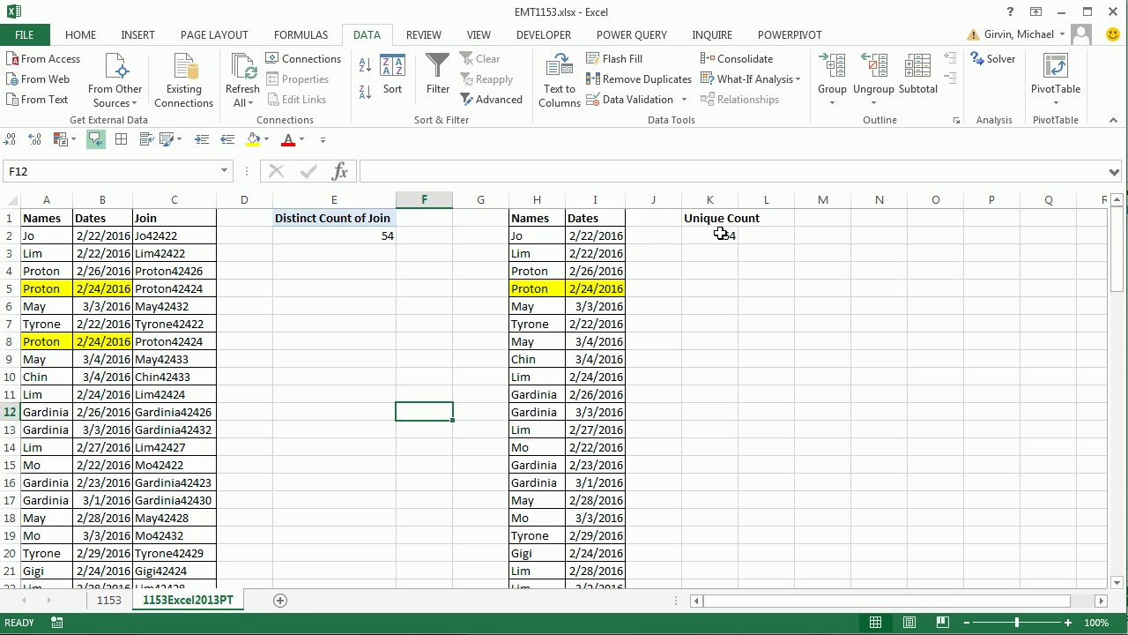
click(109, 599)
double_click(503, 318)
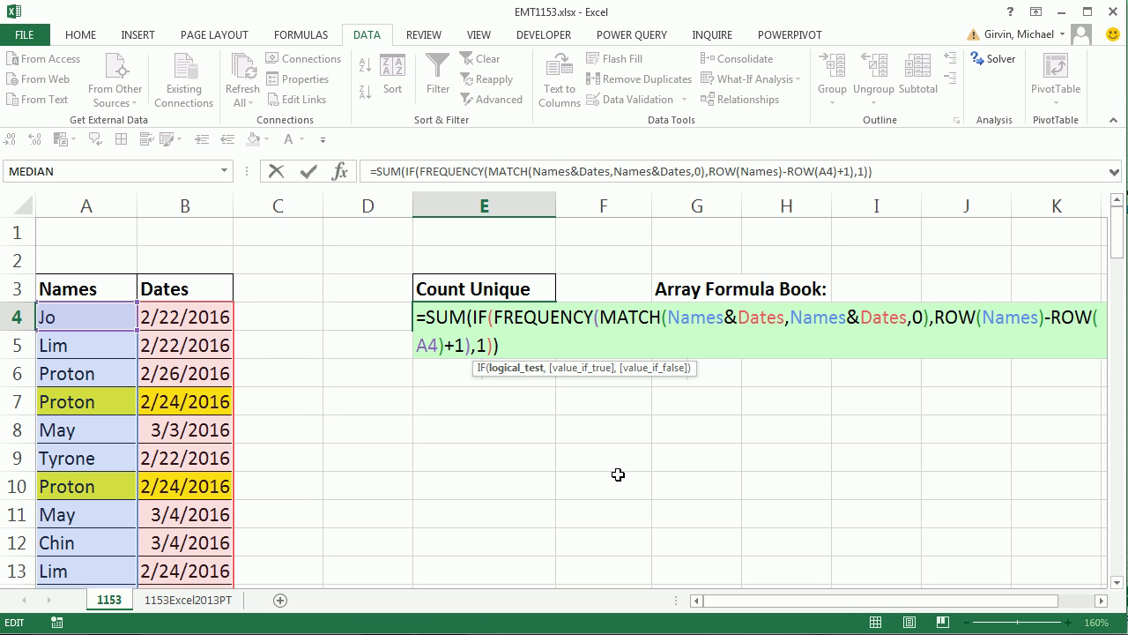